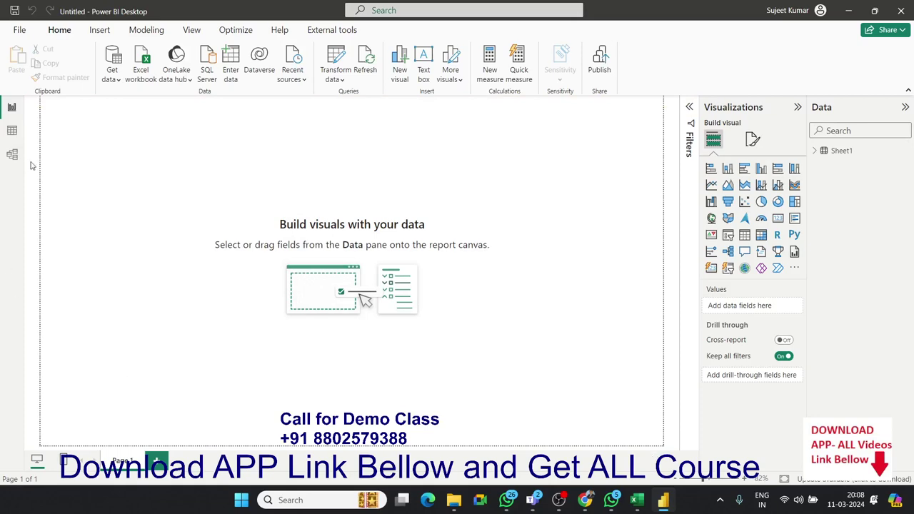
Step: Switch to Table view to show Sheet1's 9,650 rows of sales data
click(12, 131)
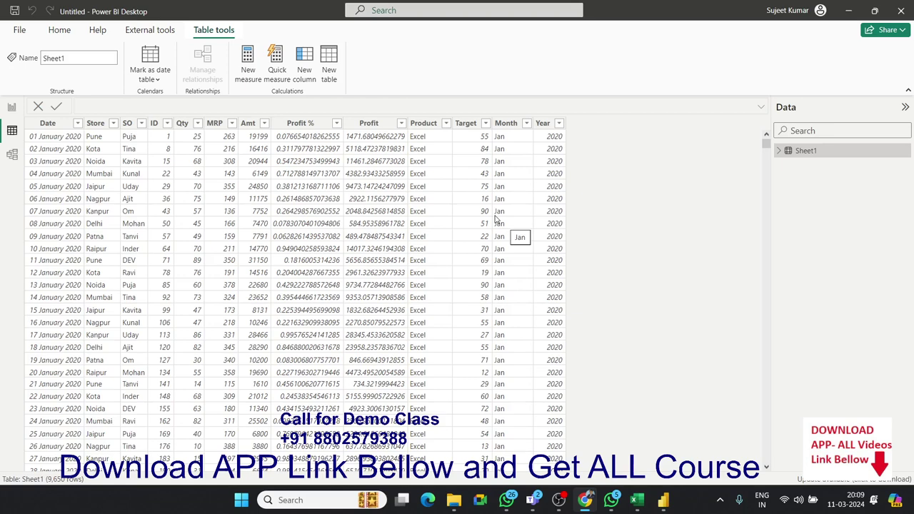
Step: Add column ABS = ABS(Sheet1[Qty]) and compare its values with Qty
click(311, 79)
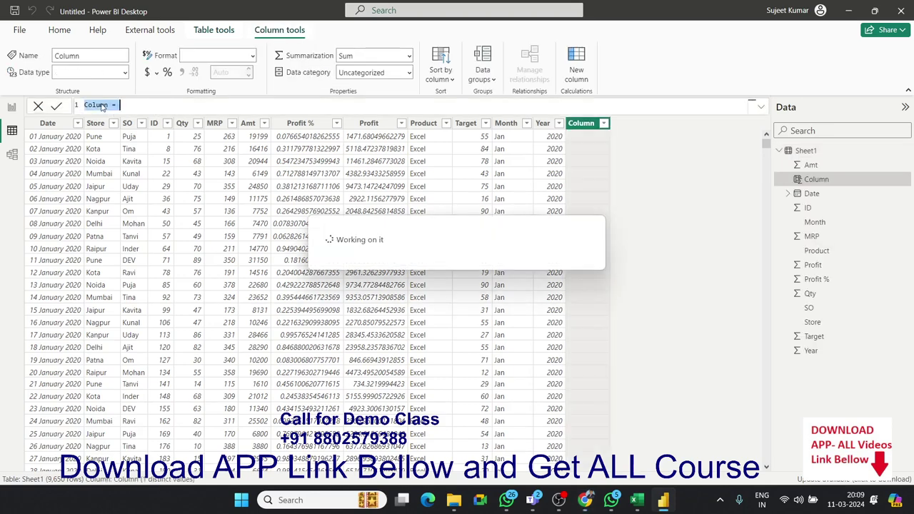
text(AB)
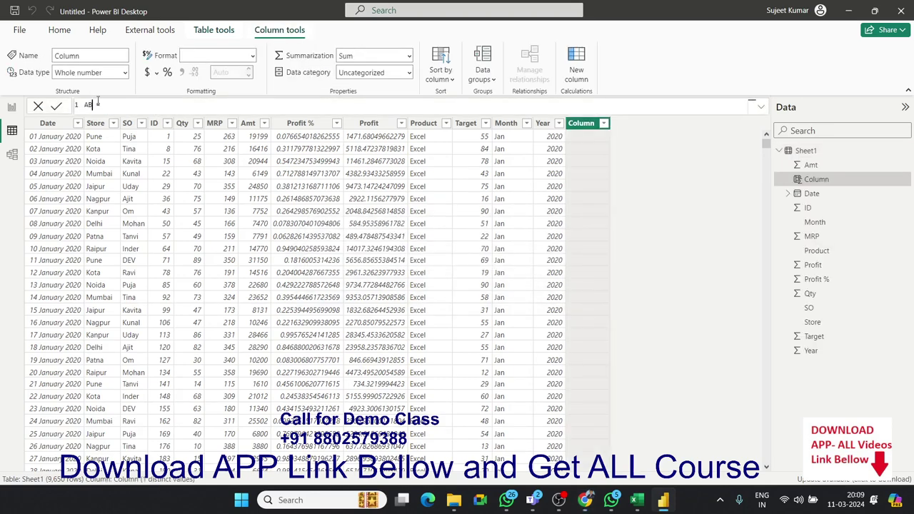
text(S =a)
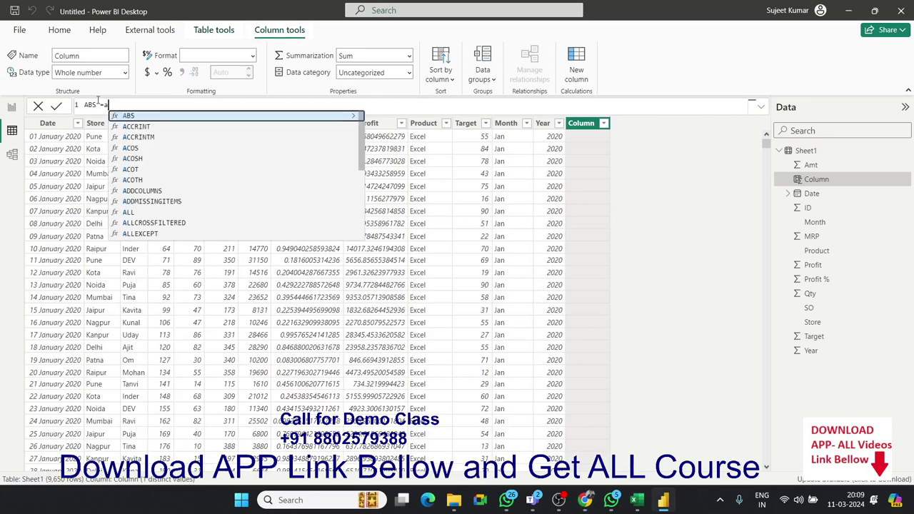
text(bs)
key(Tab)
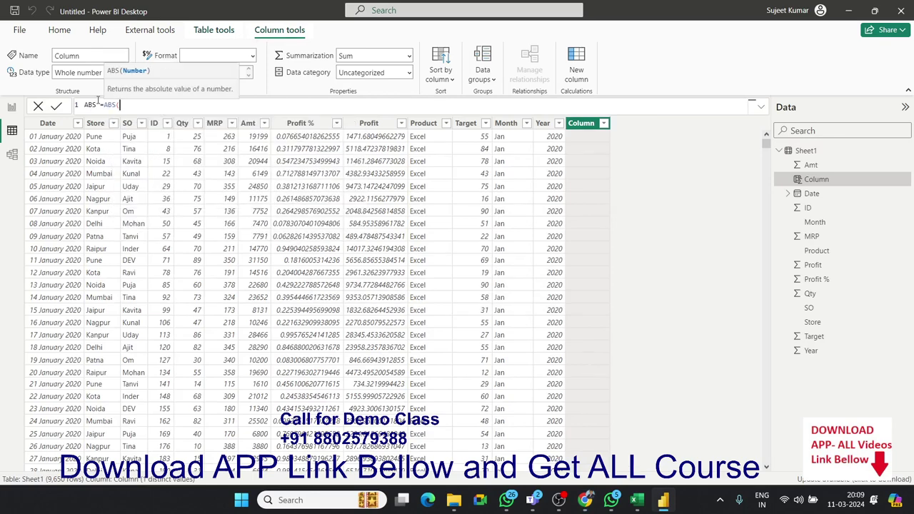
text(q)
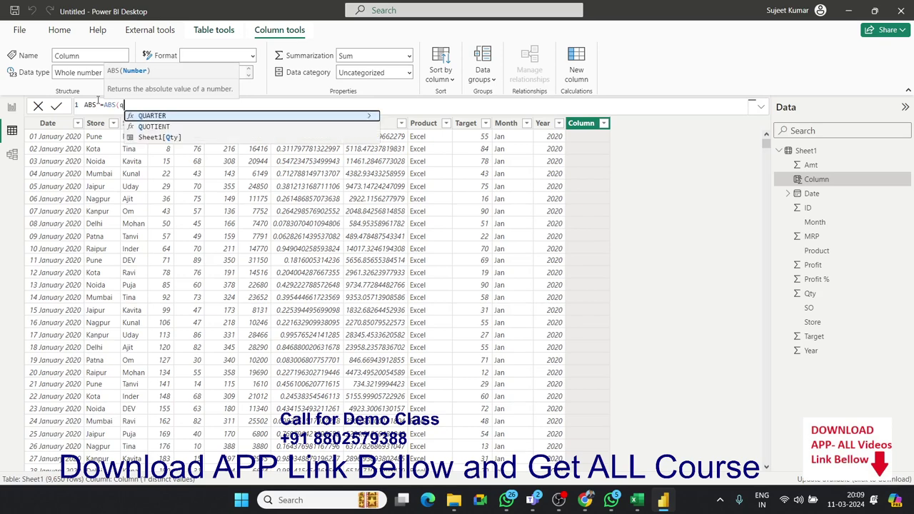
text(ty)
key(Tab)
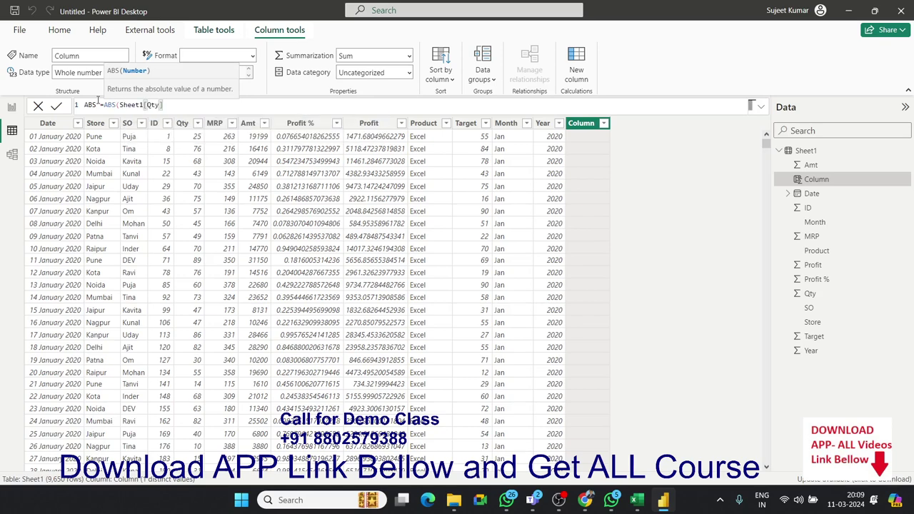
text())
key(Return)
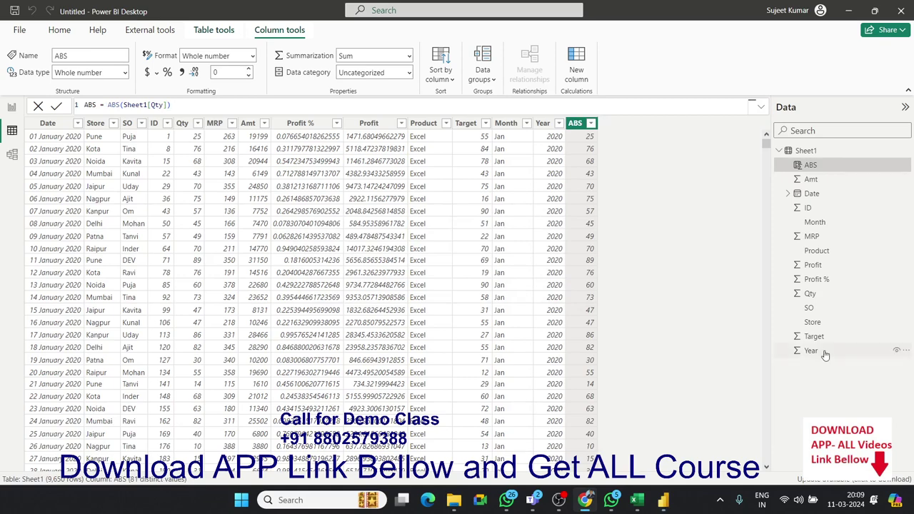
click(182, 125)
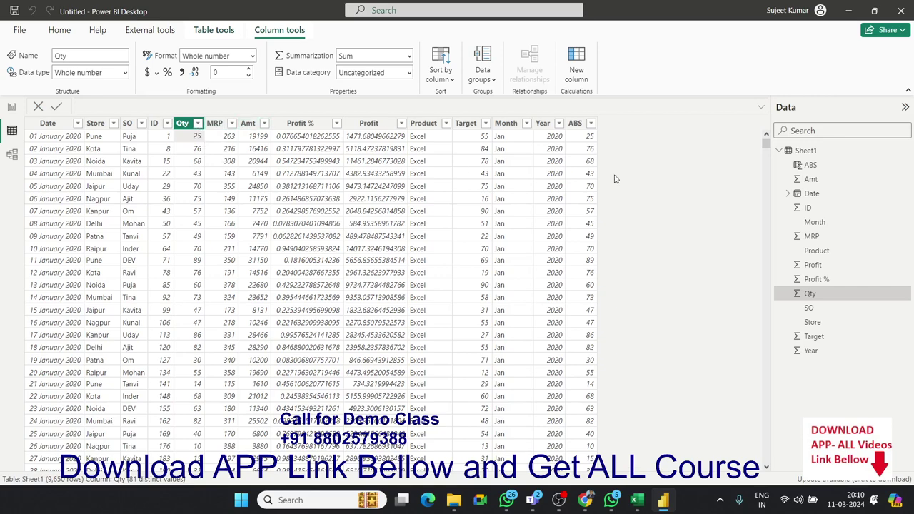
Step: Create column CLING = CEILING(Sheet1[Qty],10), rounding Qty up to tens
click(576, 74)
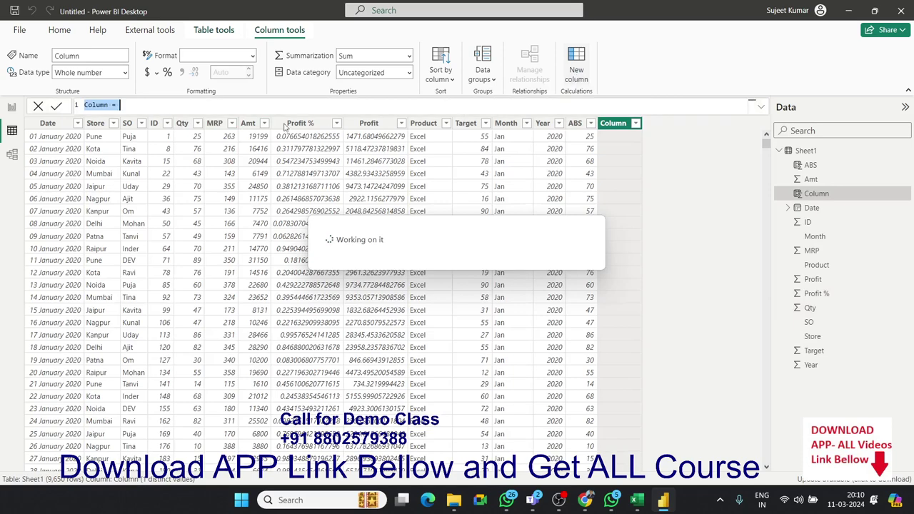
double_click(97, 106)
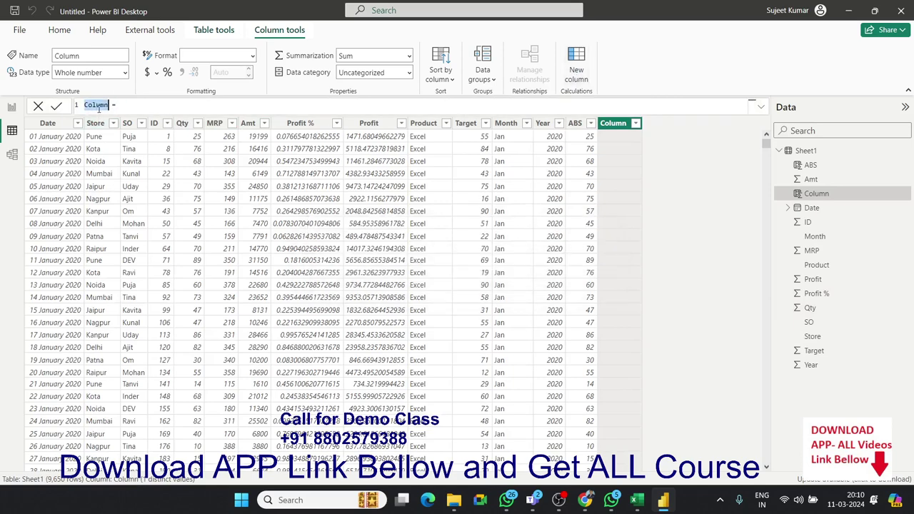
text(CL)
text(ING =)
text(ce)
key(Tab)
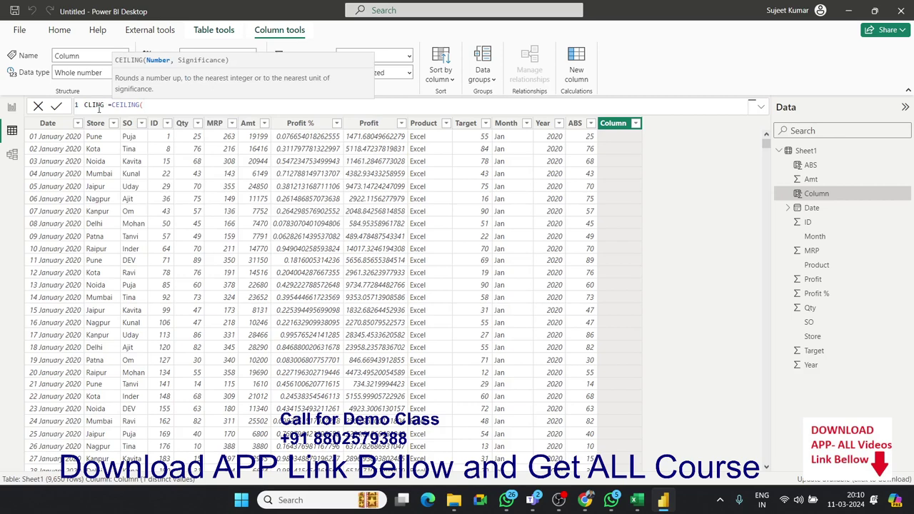
text(qt)
key(Tab)
text(,1)
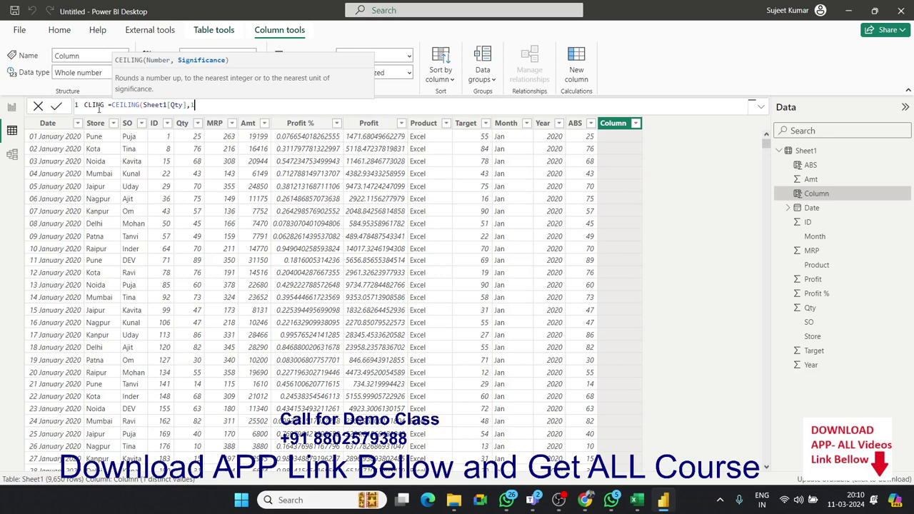
text(0))
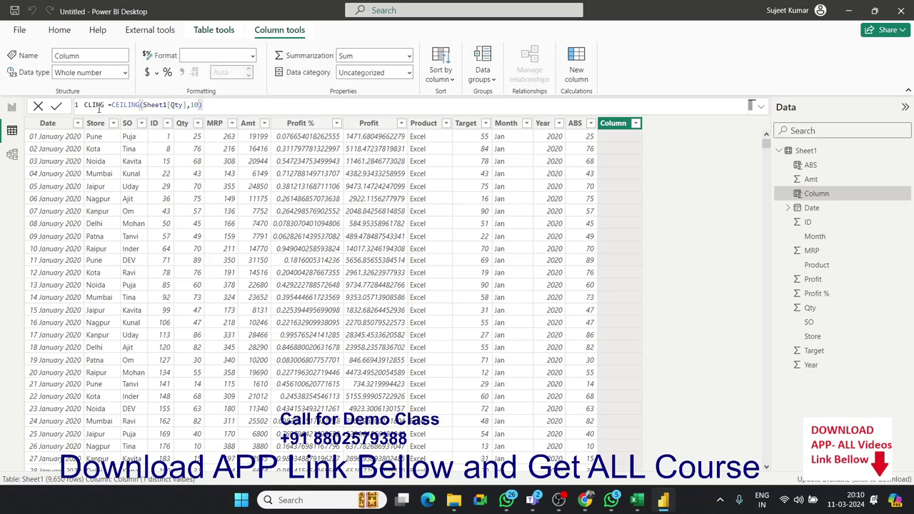
key(Return)
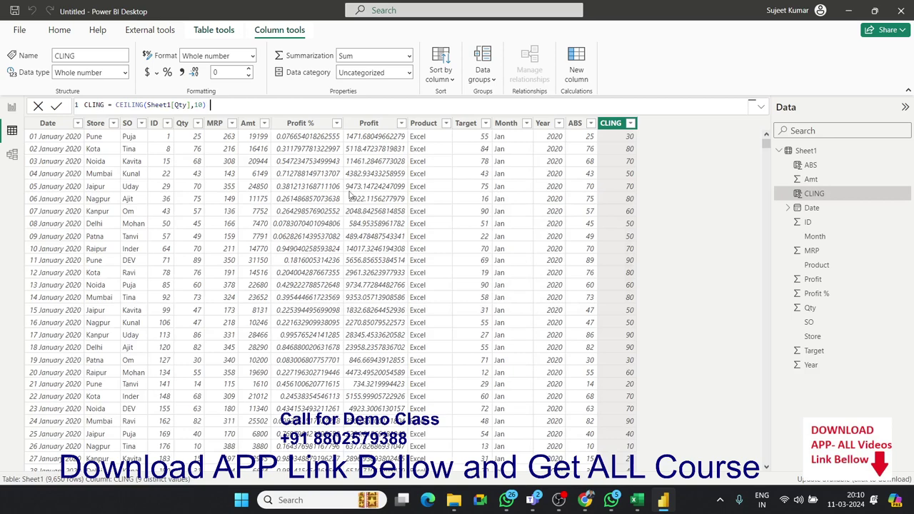
Step: Create column FL = FLOOR(Sheet1[Qty],10), rounding Qty down to tens
click(582, 77)
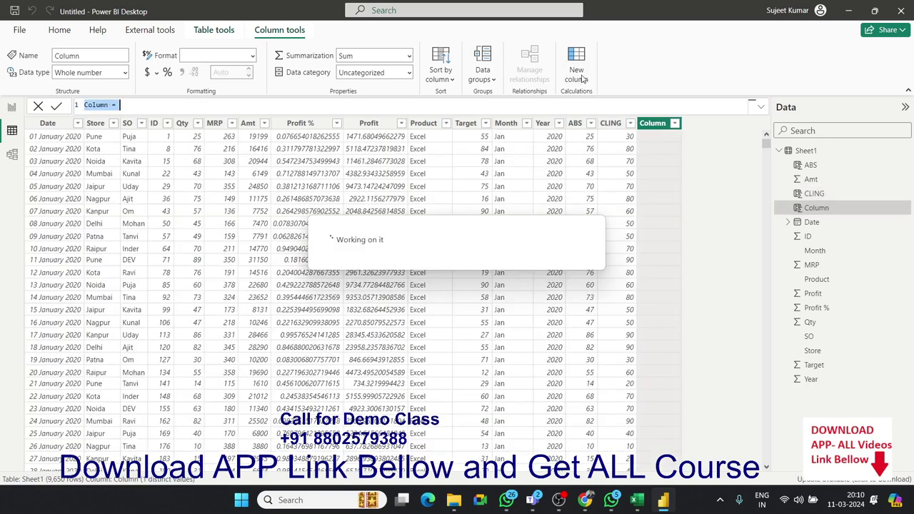
double_click(100, 105)
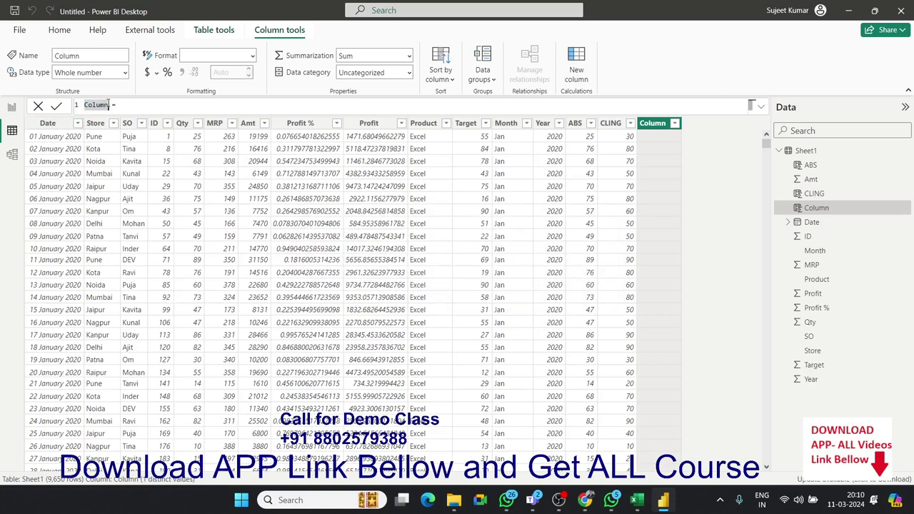
text(FL)
text(fo)
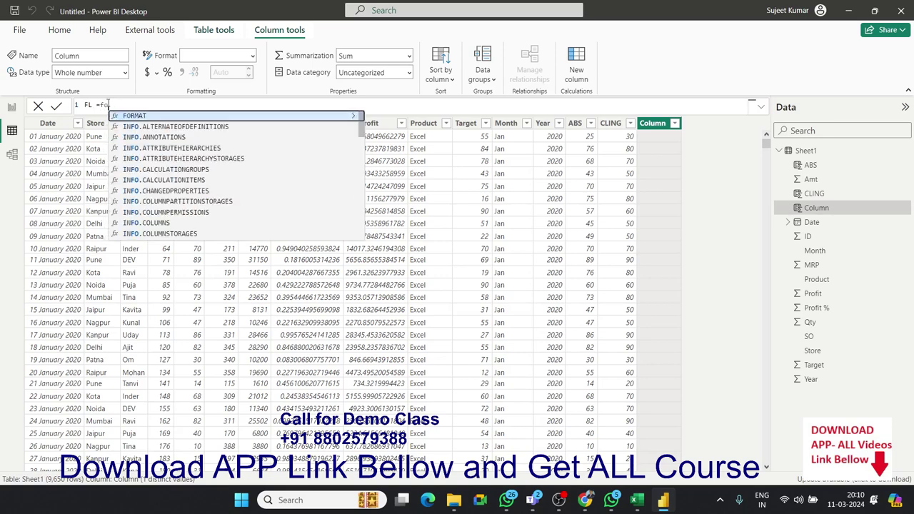
key(BackSpace)
text(l)
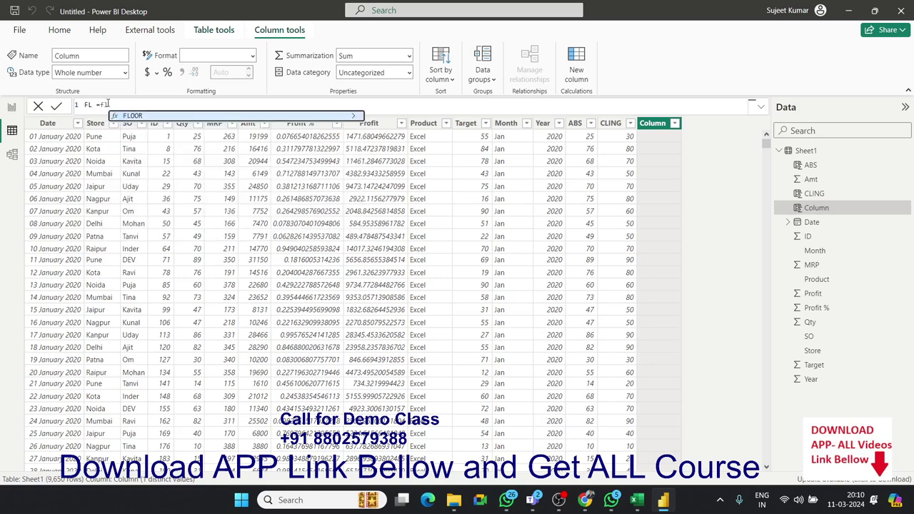
key(Tab)
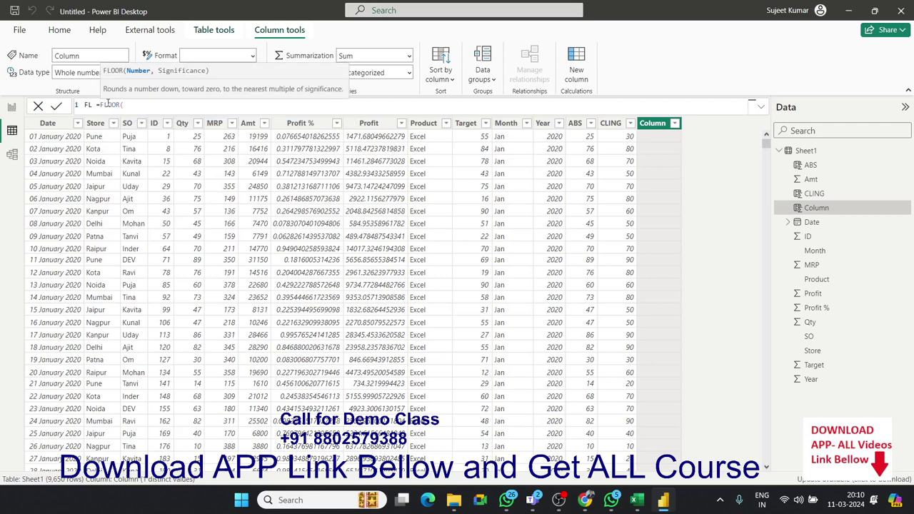
text(qty)
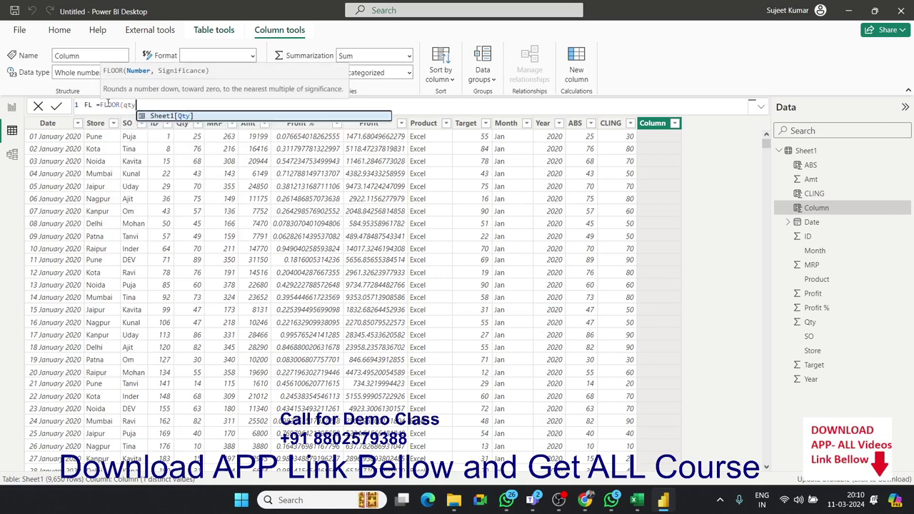
key(Tab)
text(,)
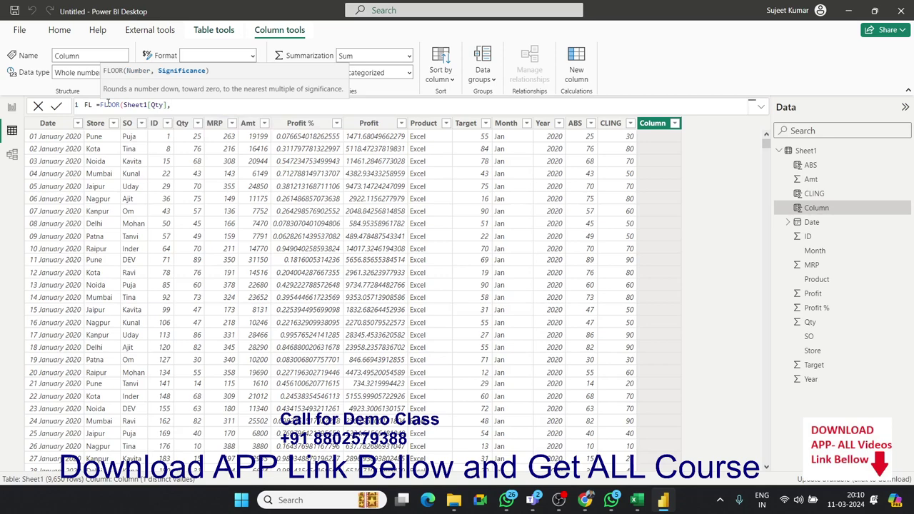
text(10))
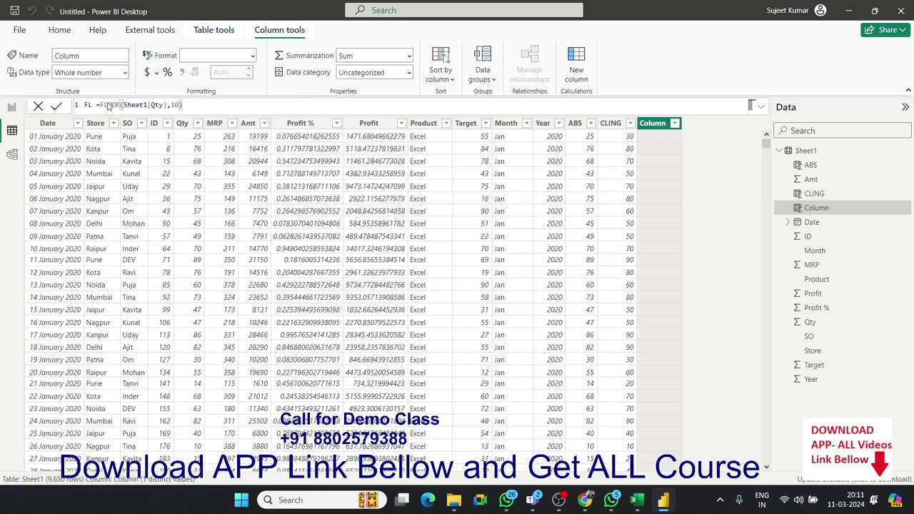
key(Return)
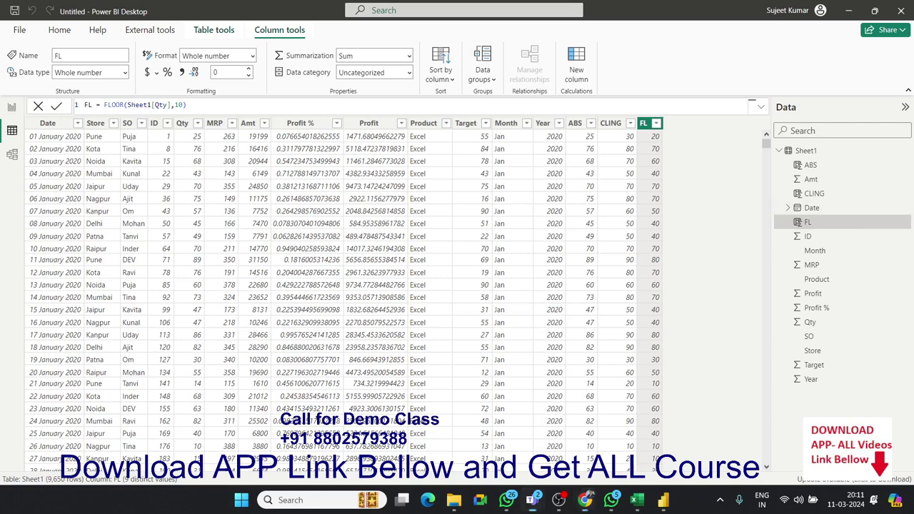
Step: Select the FL column, dismiss the duplicate-name warning and rename it FLr
click(532, 500)
drag(300, 34, 913, 36)
click(611, 127)
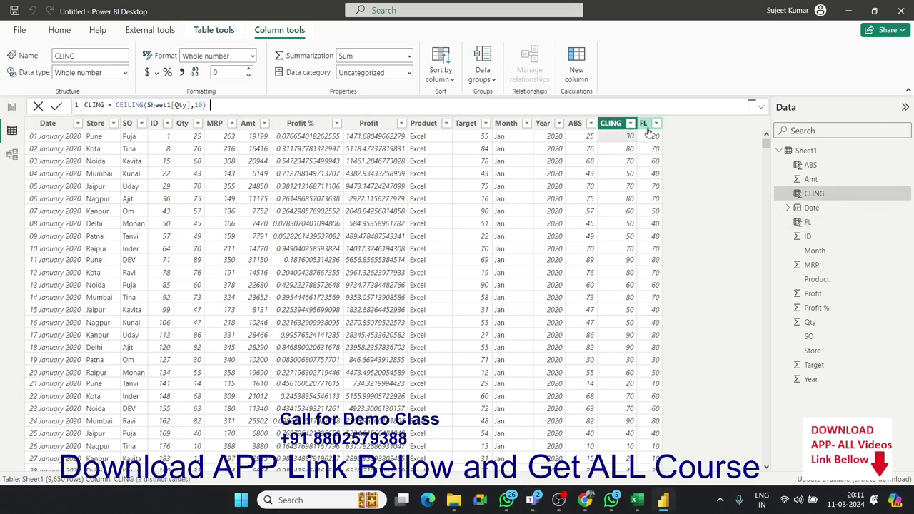
click(646, 128)
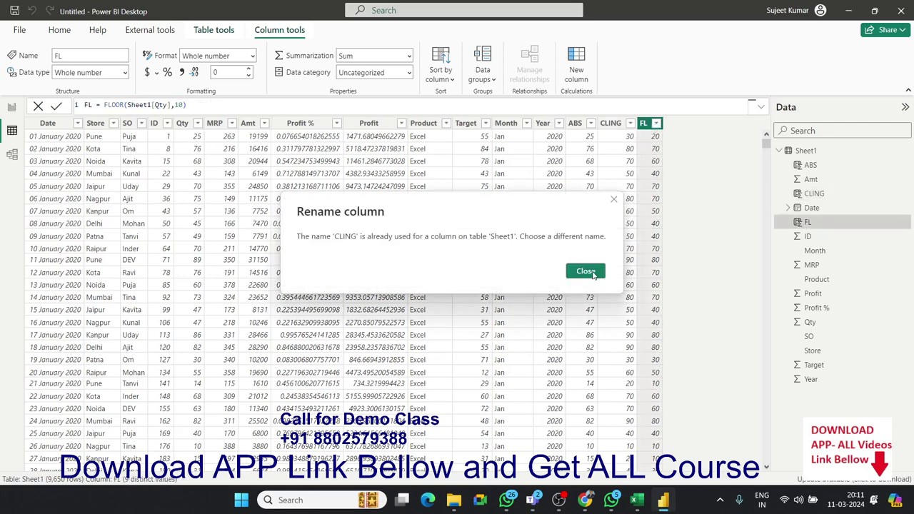
click(591, 275)
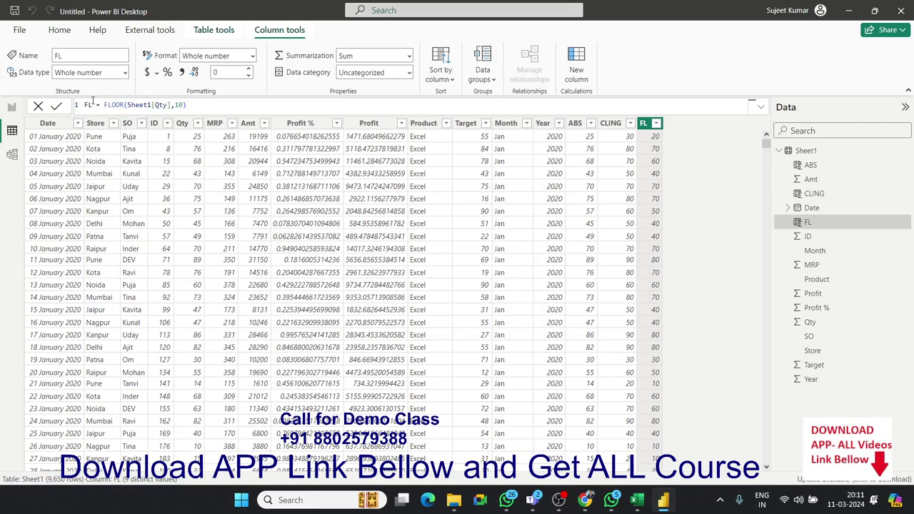
double_click(89, 105)
text(FLr)
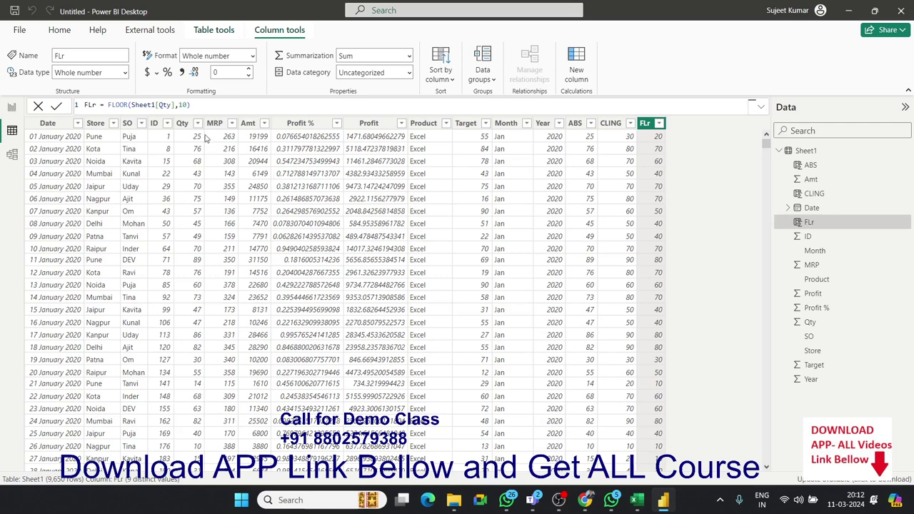
click(184, 124)
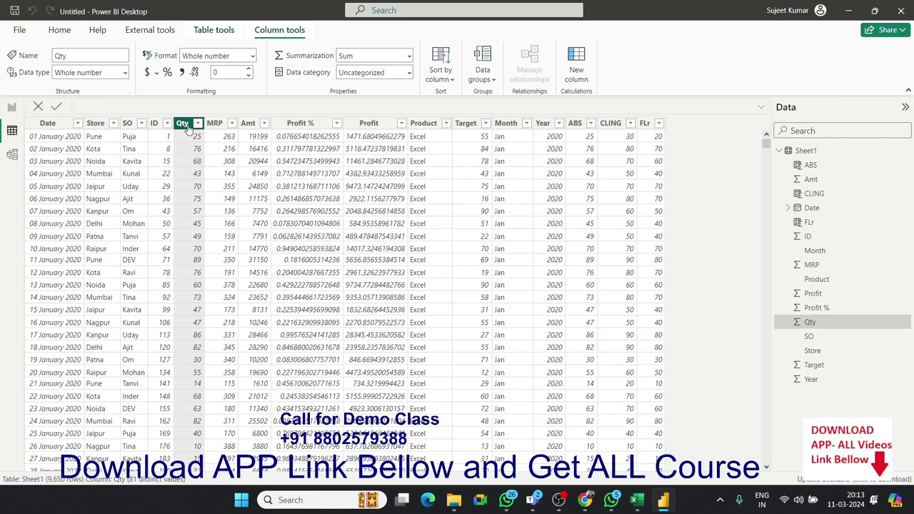
Step: Create an NQty column with the formula Sheet1[Qty]/10
click(576, 75)
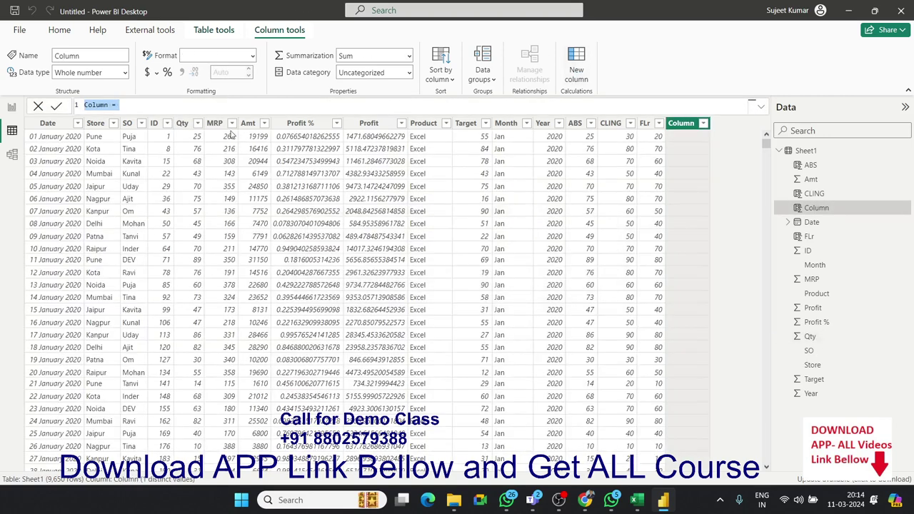
double_click(93, 106)
text(nOTT)
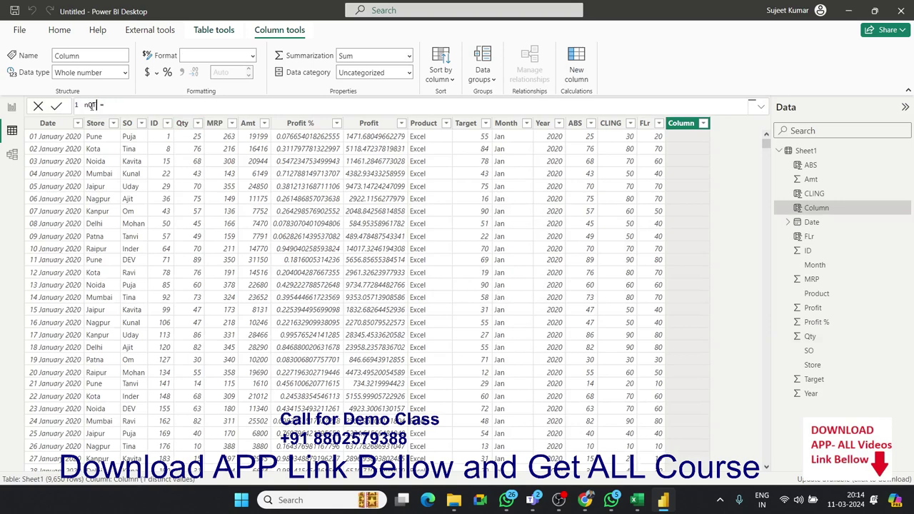
key(BackSpace)
key(BackSpace)
key(BackSpace)
text(N)
text(O)
text(ty)
text( q)
text(t)
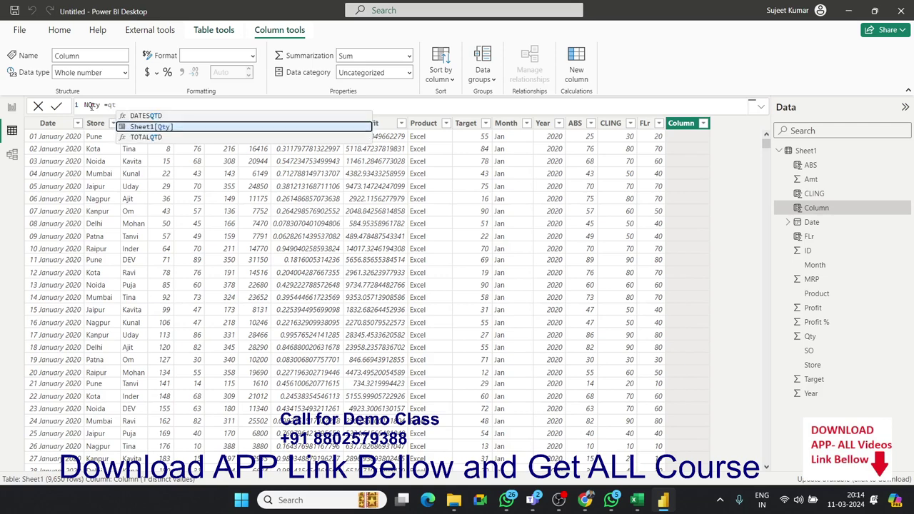
key(Tab)
text(/)
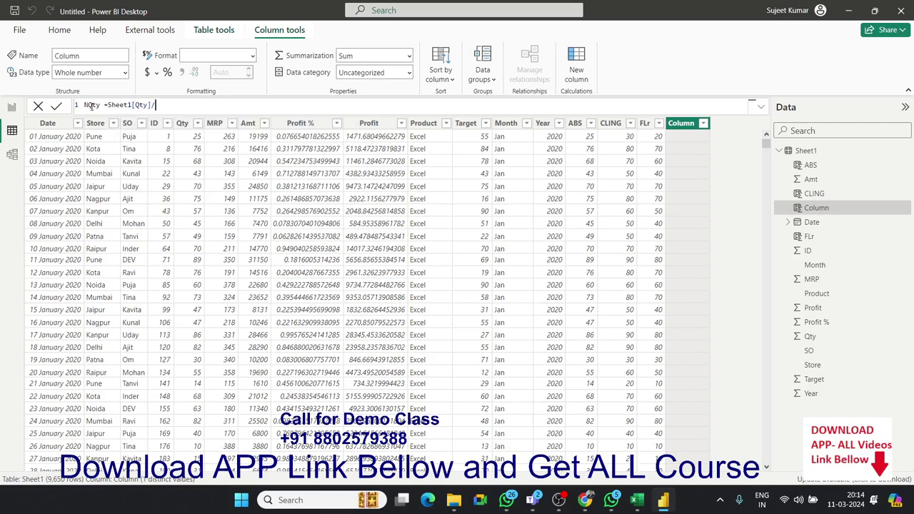
text(10)
key(Return)
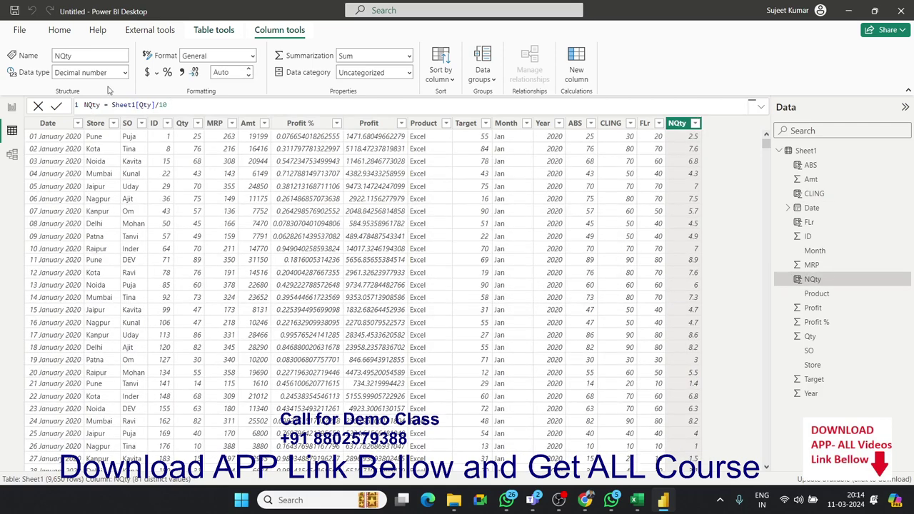
Step: Change NQty to ROUND(Sheet1[Qty]/10,0)*10 and compare its values with Qty
click(108, 105)
text(roun)
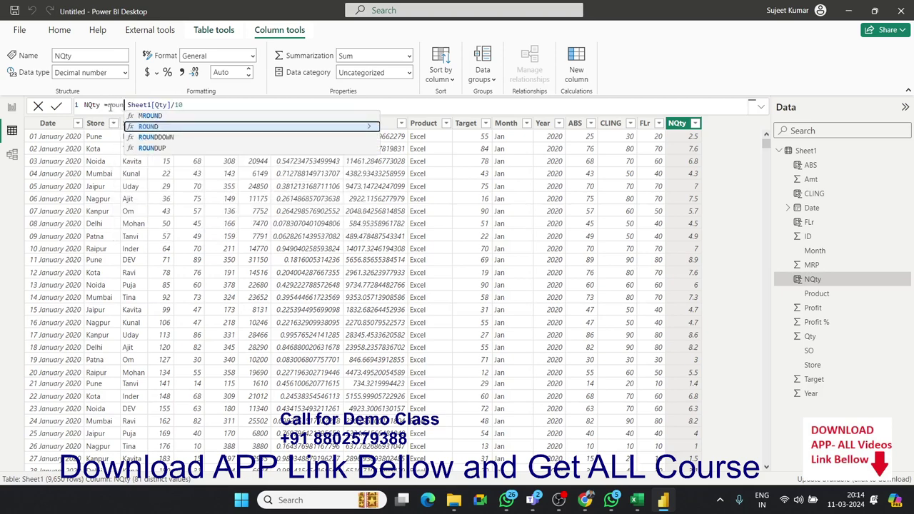
key(Tab)
key(End)
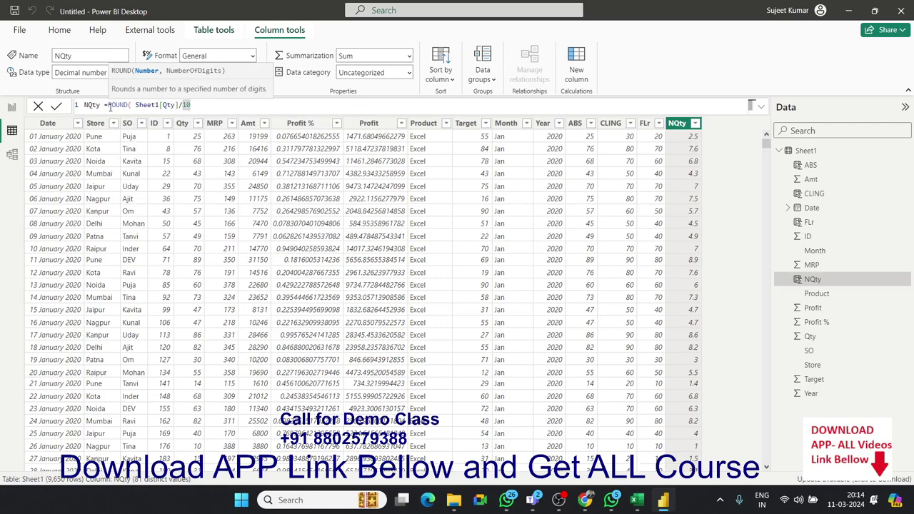
text(,0))
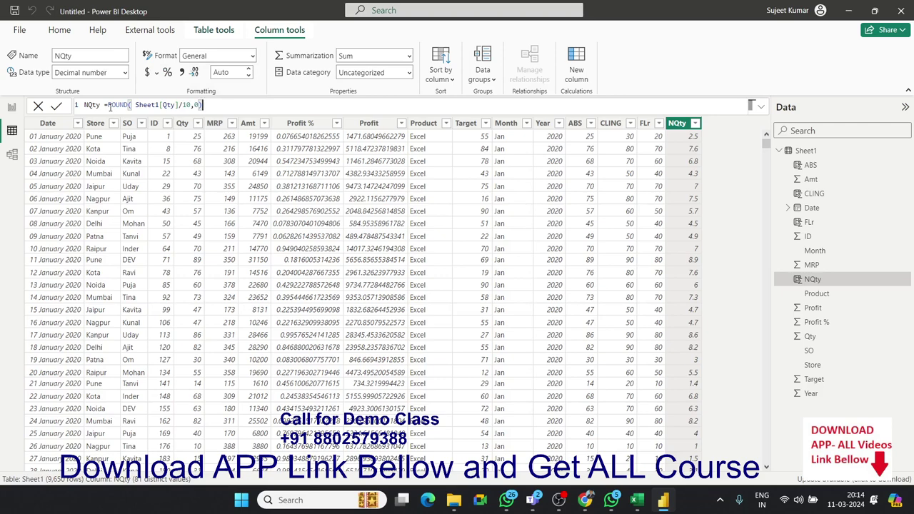
click(109, 105)
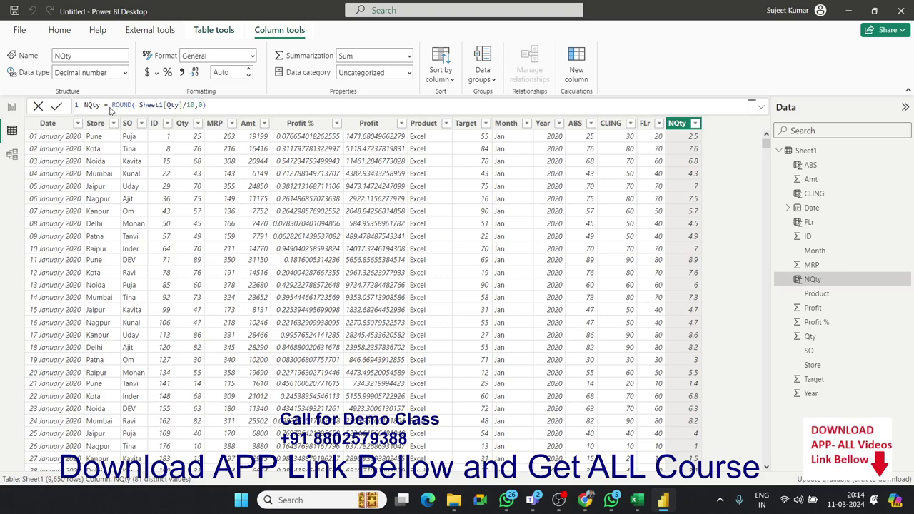
key(Return)
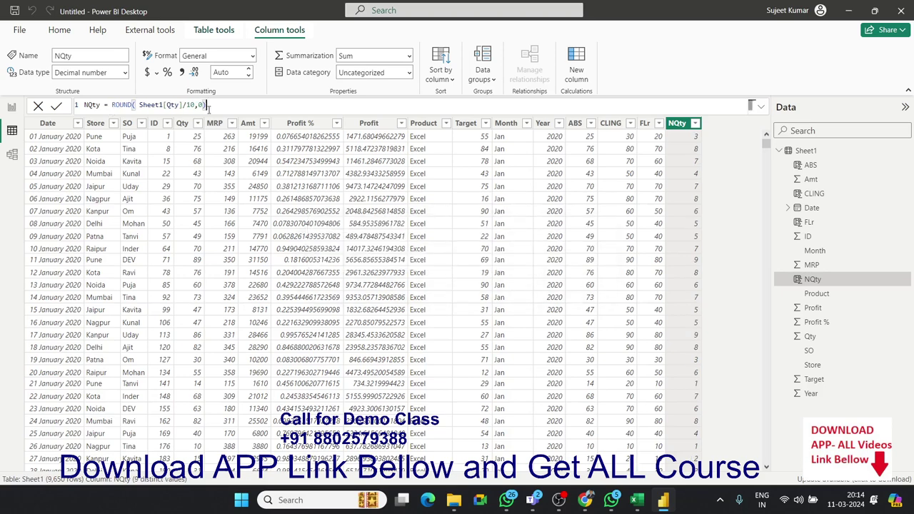
text(*)
text(10)
key(Return)
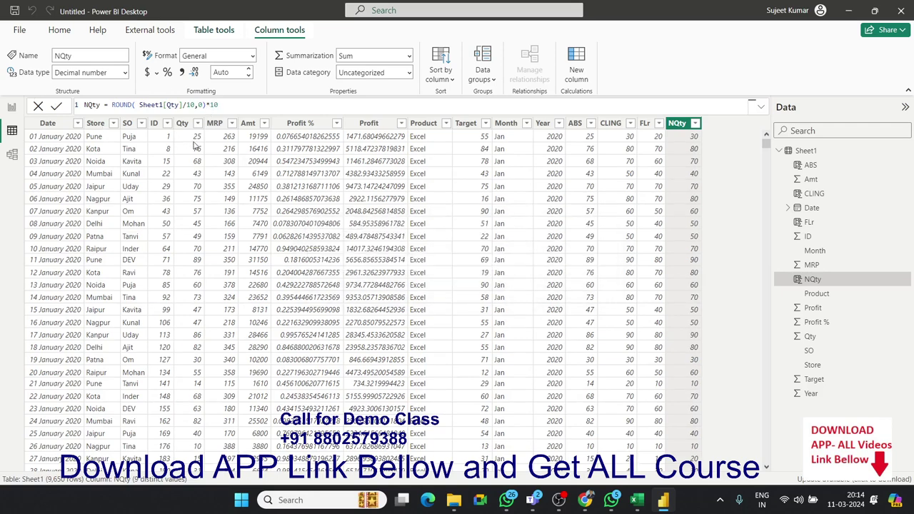
click(194, 148)
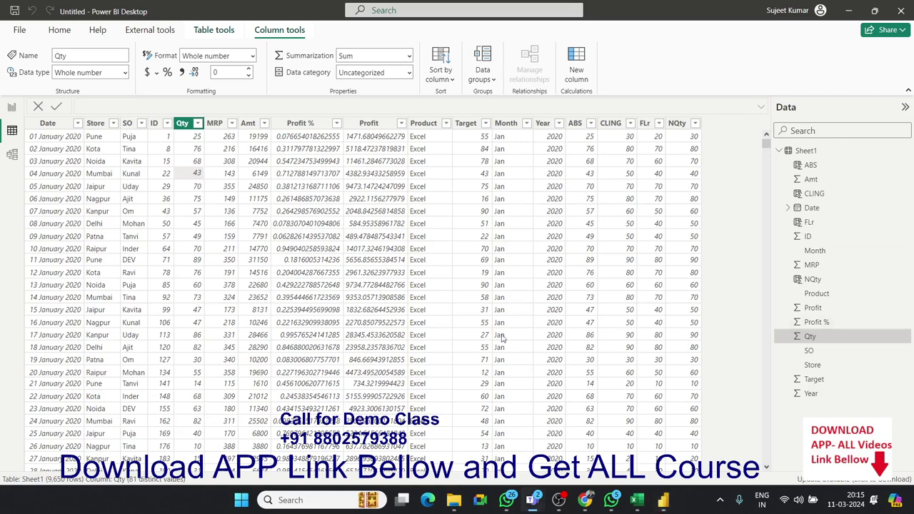
click(690, 148)
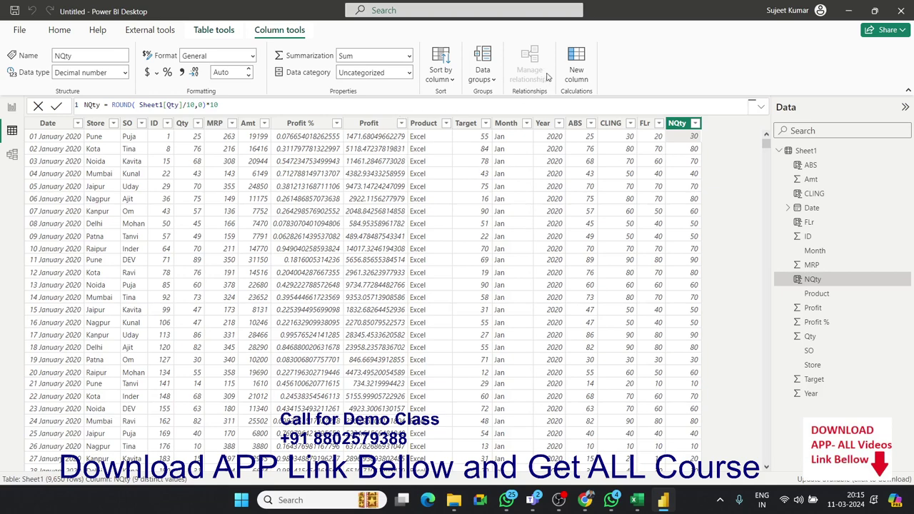
Step: Name a new column RU and insert the ROUNDUP function
click(587, 71)
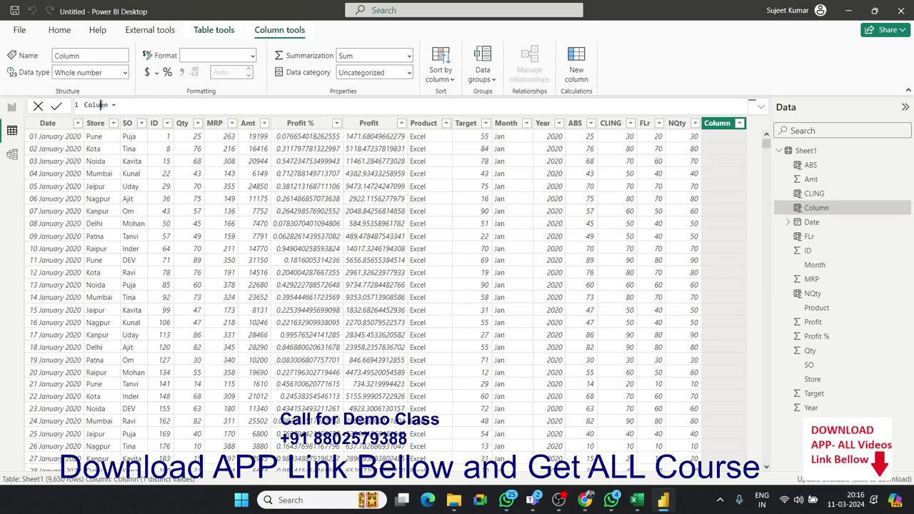
double_click(106, 105)
text(RL)
text(do)
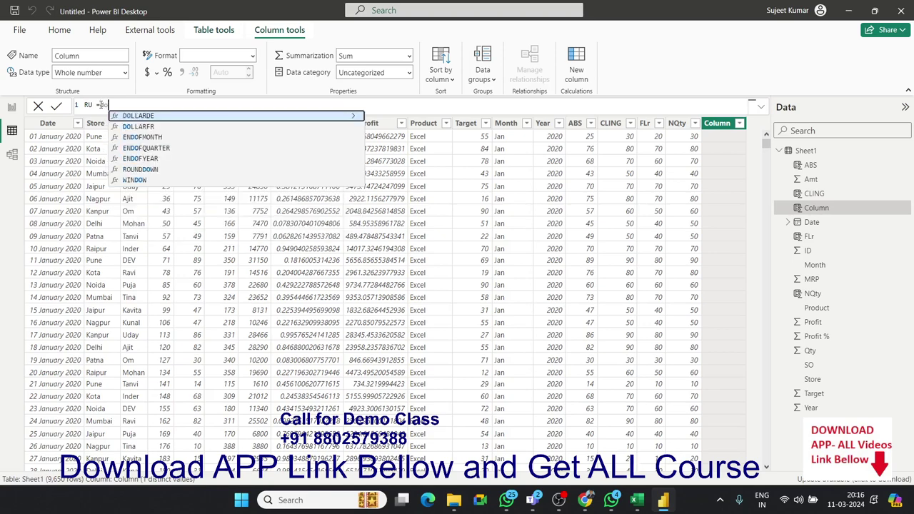
key(BackSpace)
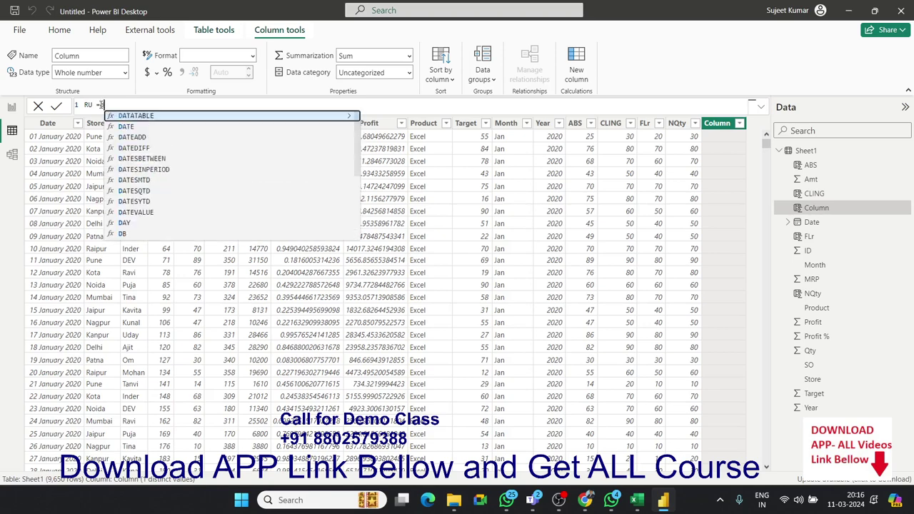
key(BackSpace)
text(rou)
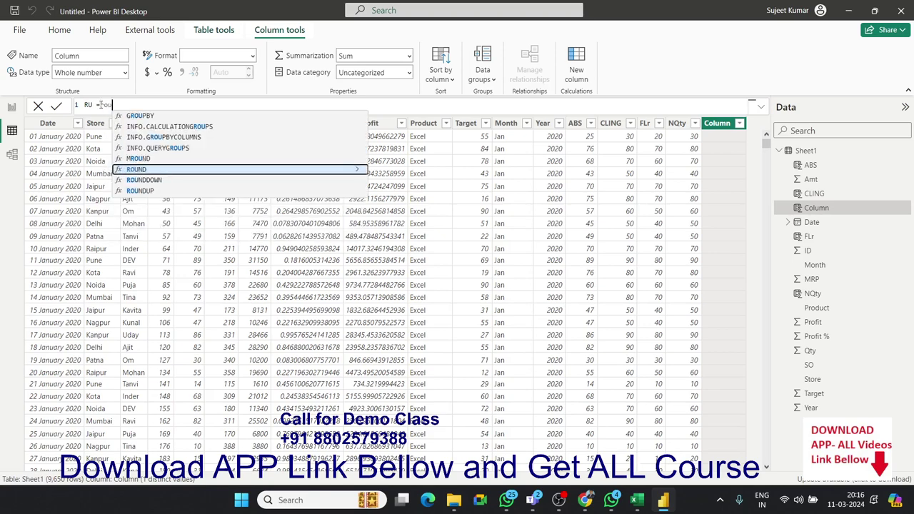
key(Up)
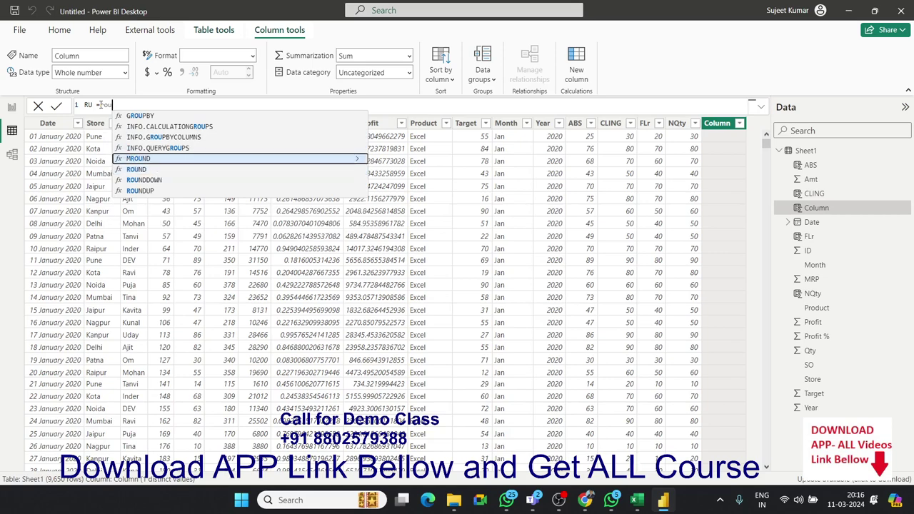
key(Down)
key(Down)
key(Down)
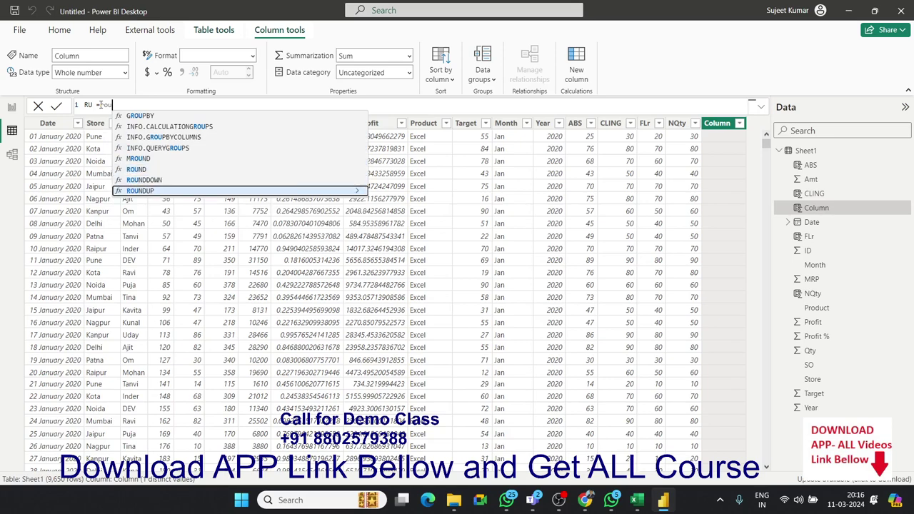
key(Tab)
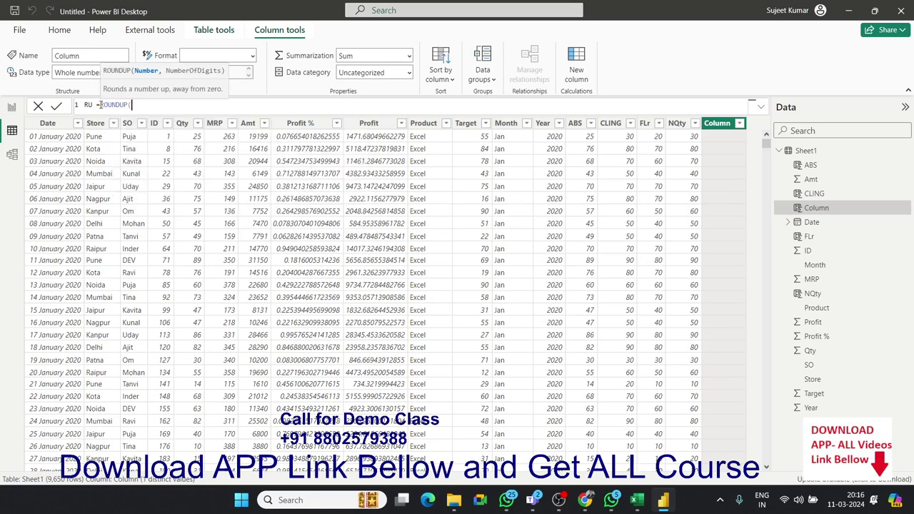
Step: Complete RU as ROUNDUP(Sheet1[Profit %],0), giving 1 for visible rows
text(pro)
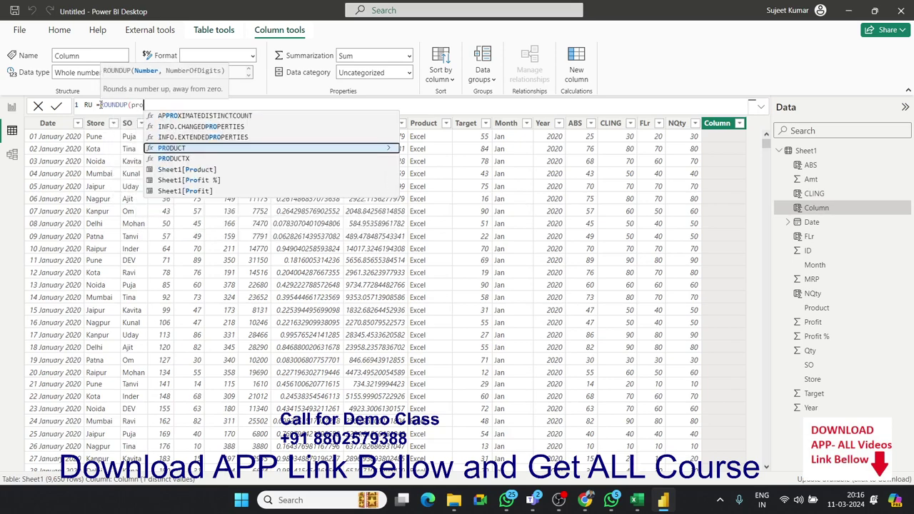
key(Down)
key(Down)
key(Down)
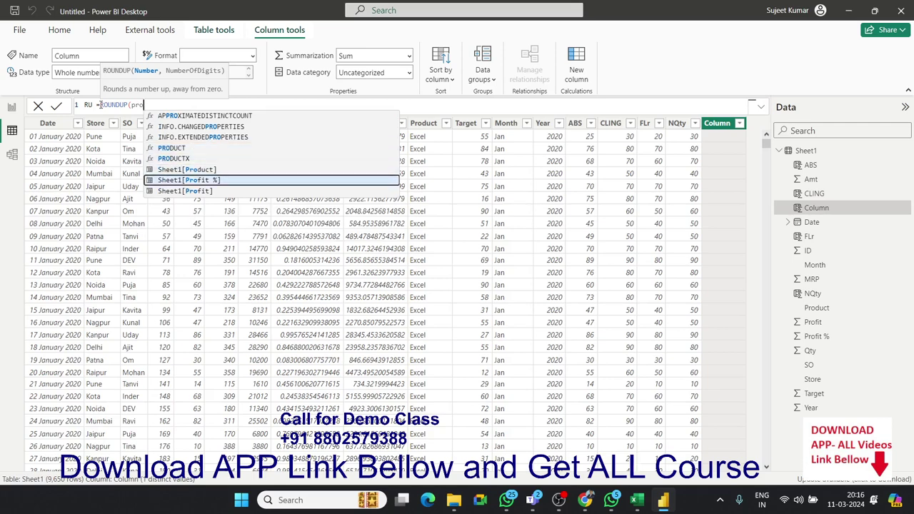
key(Tab)
text(0)
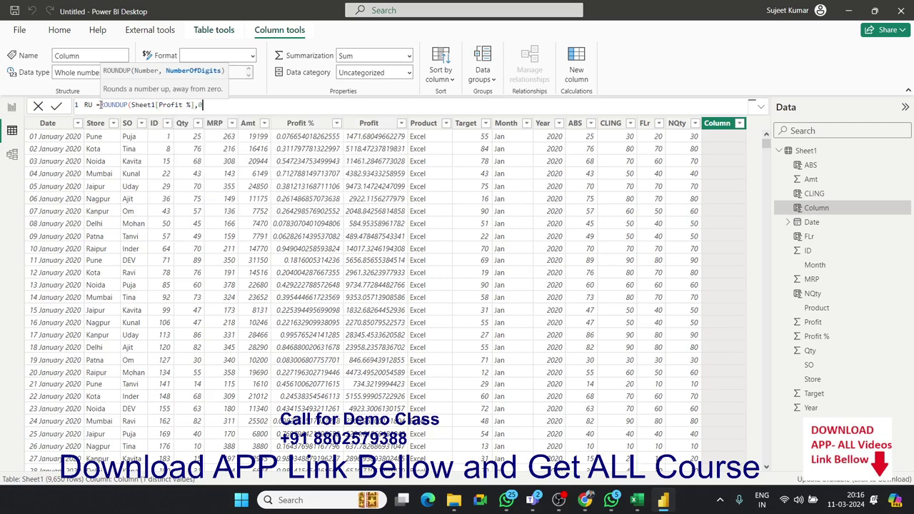
text())
key(Return)
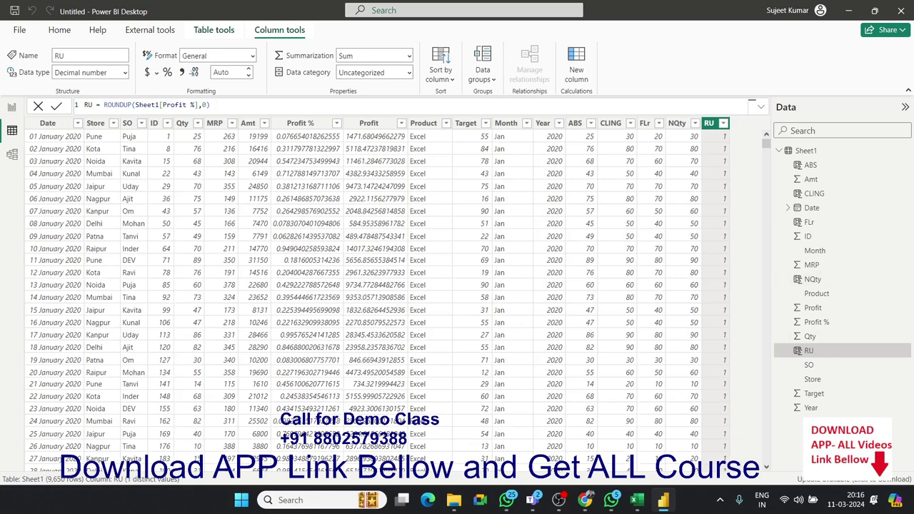
key(alt+Tab)
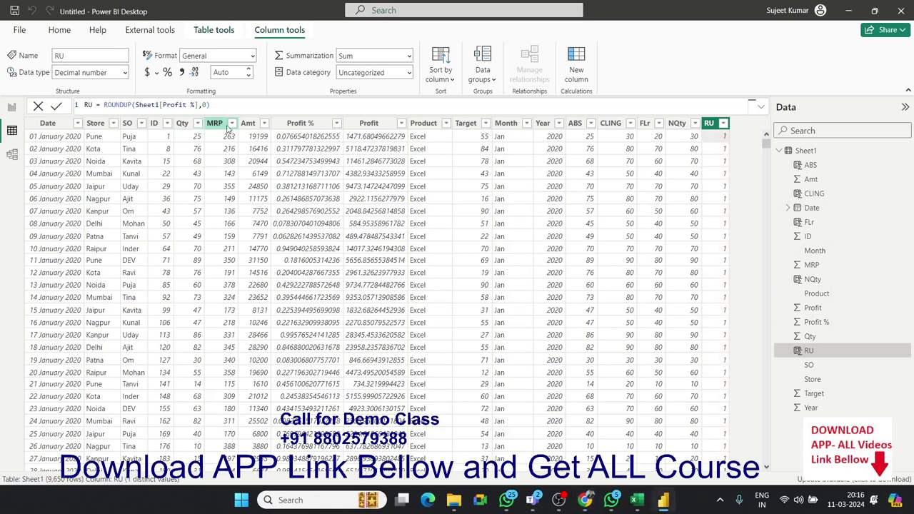
Step: Select the Amt column and set its display format to Currency
click(247, 127)
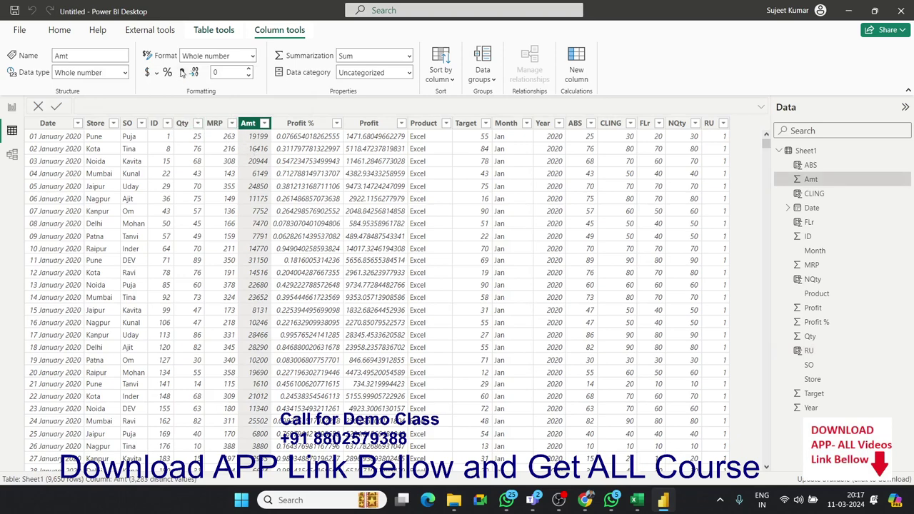
click(126, 73)
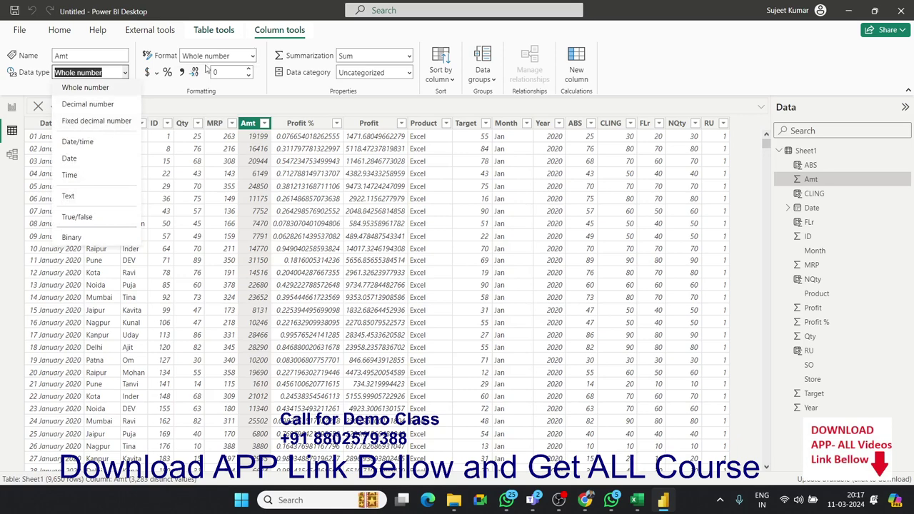
click(254, 55)
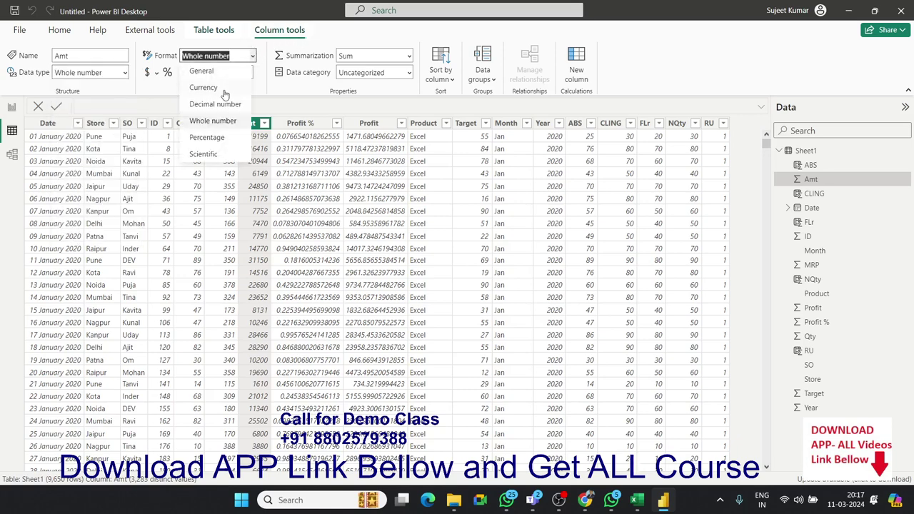
key(Escape)
key(Up)
key(Up)
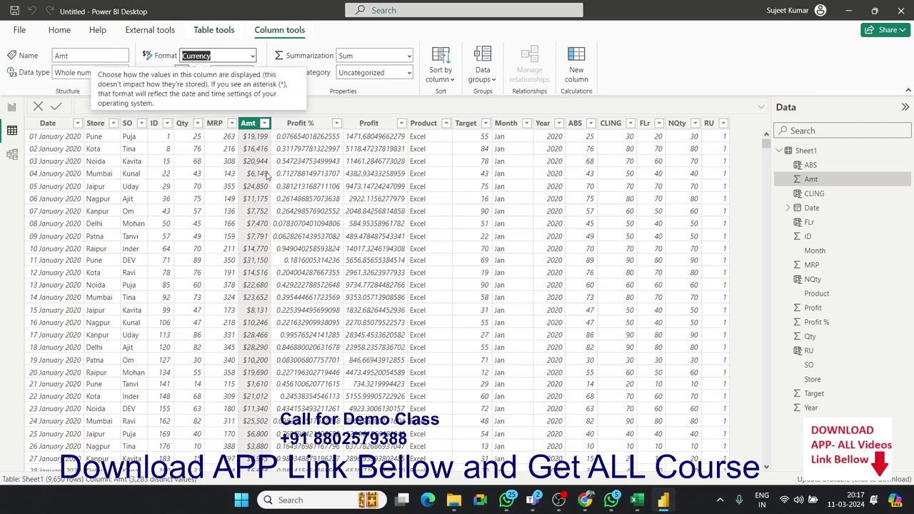
click(296, 95)
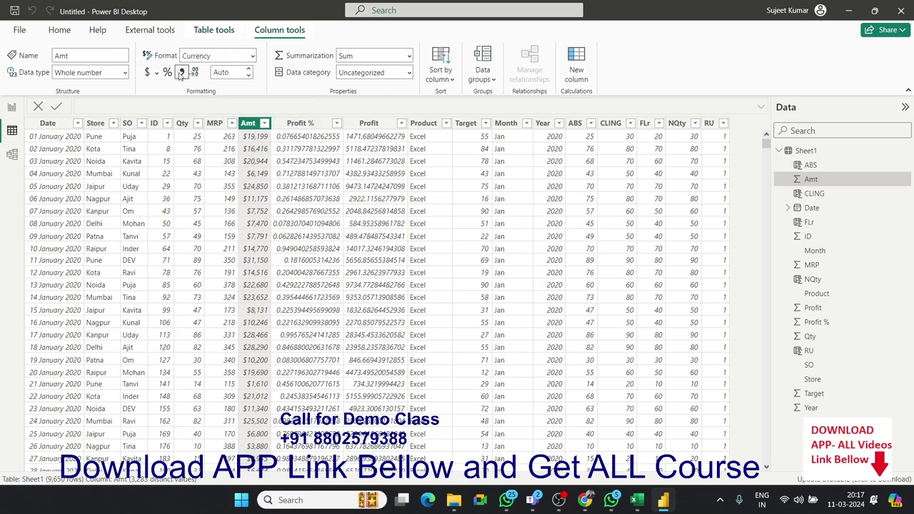
Step: Choose the ₹ Assamese (India) symbol so Amt reads like ₹ 19,199.00
click(158, 72)
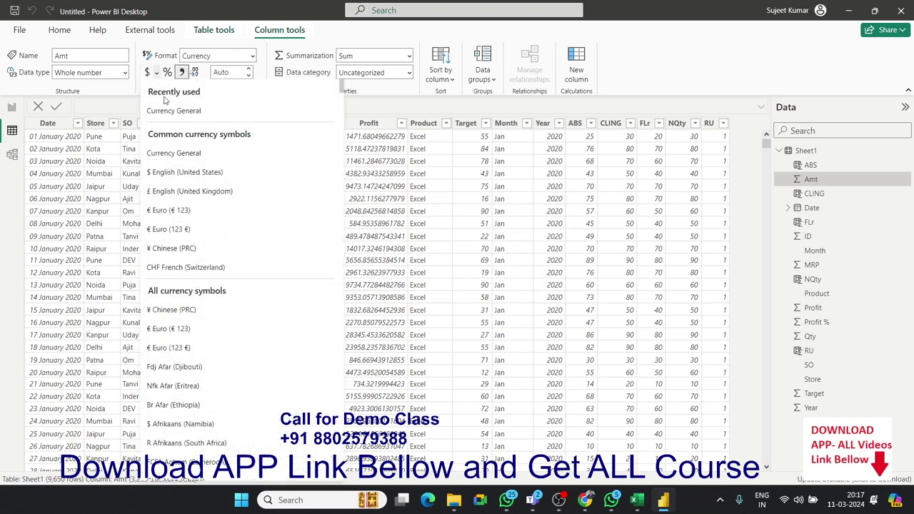
scroll(199, 368, down, 4)
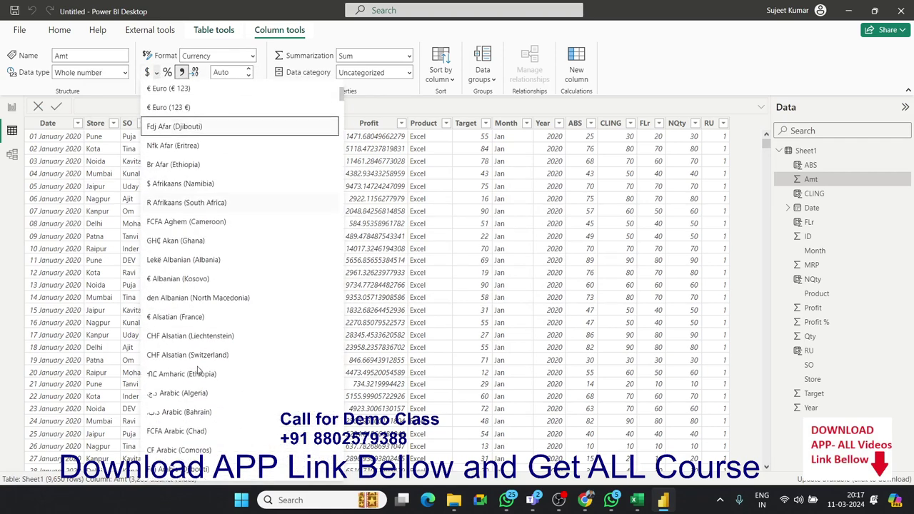
scroll(198, 368, down, 3)
scroll(200, 371, down, 3)
scroll(200, 368, down, 1)
scroll(200, 361, down, 2)
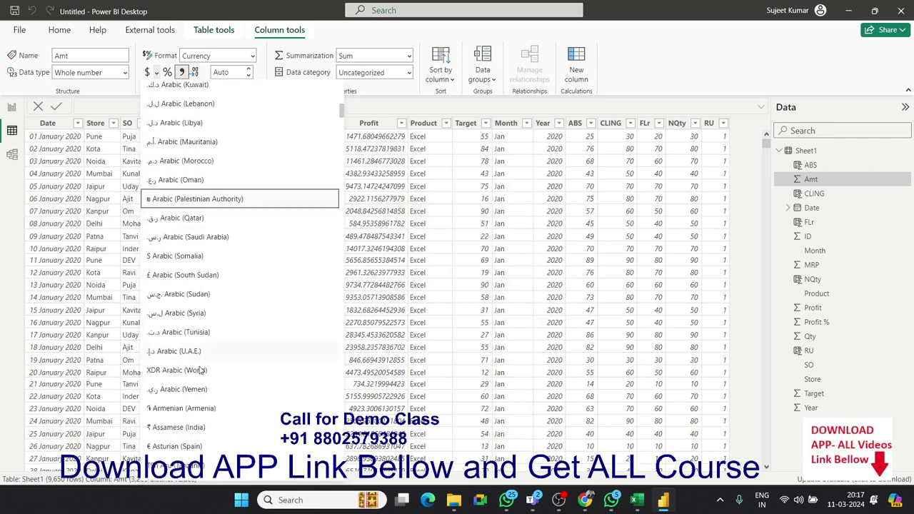
scroll(200, 355, down, 4)
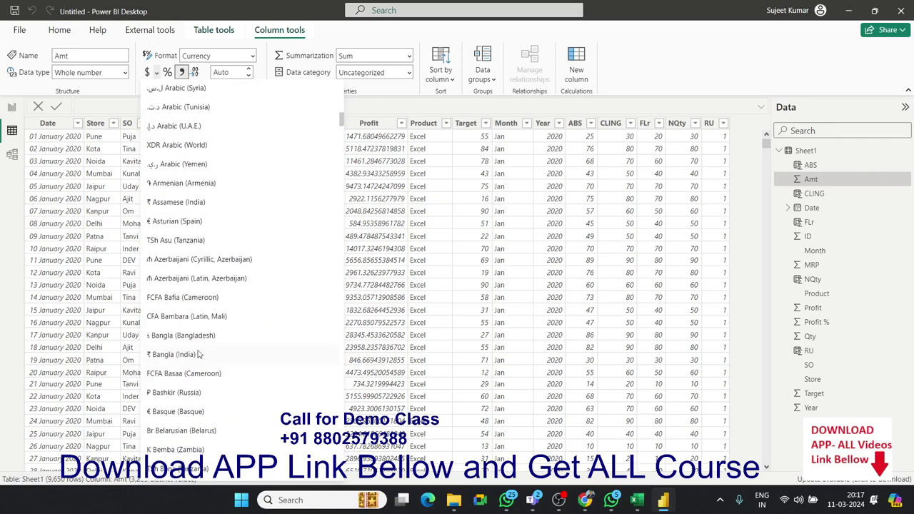
click(172, 208)
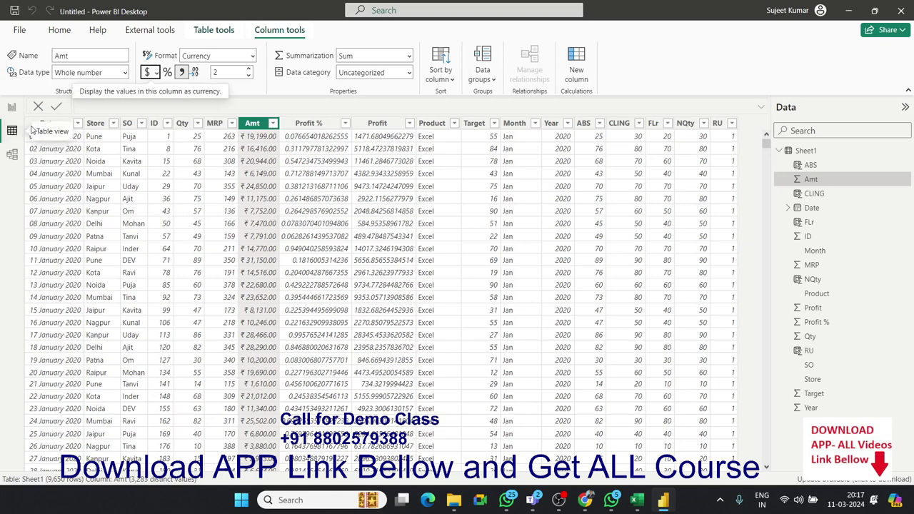
Step: On the report page, add a resized card showing Sum of Amt as ₹ 121.76M
click(12, 109)
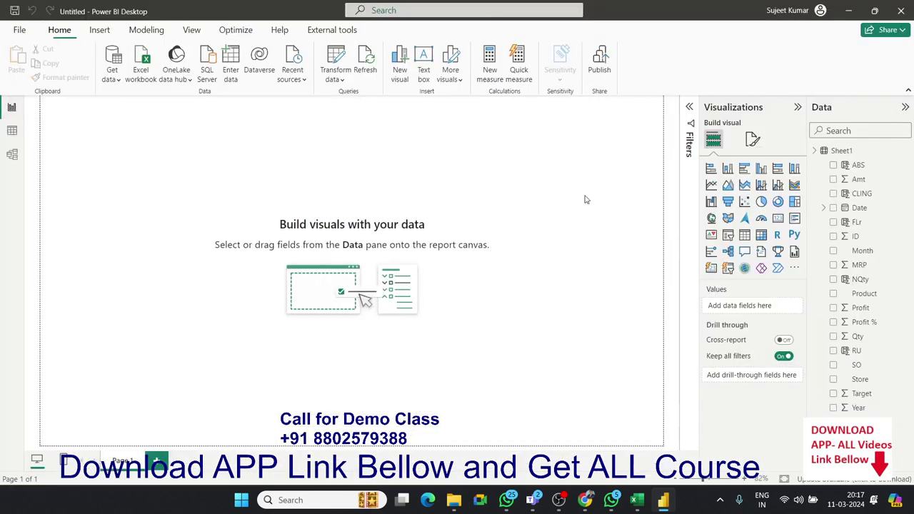
click(778, 218)
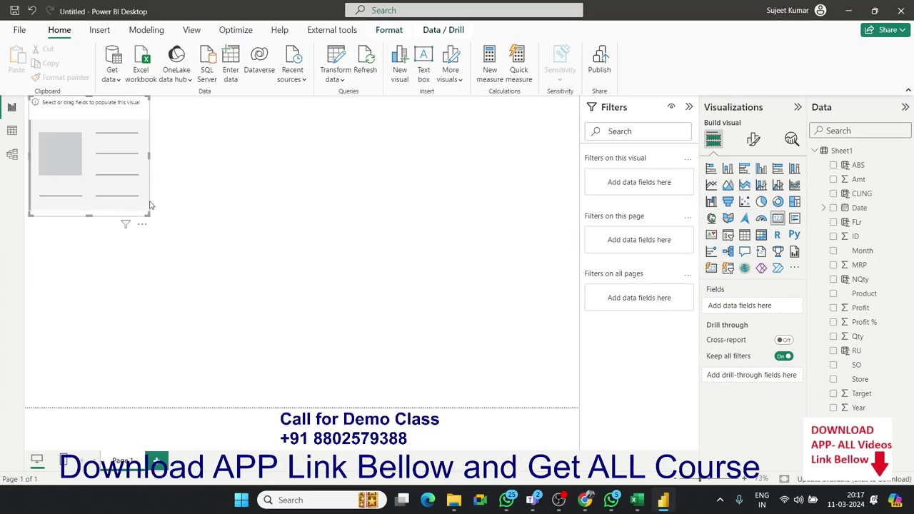
drag(152, 216, 153, 174)
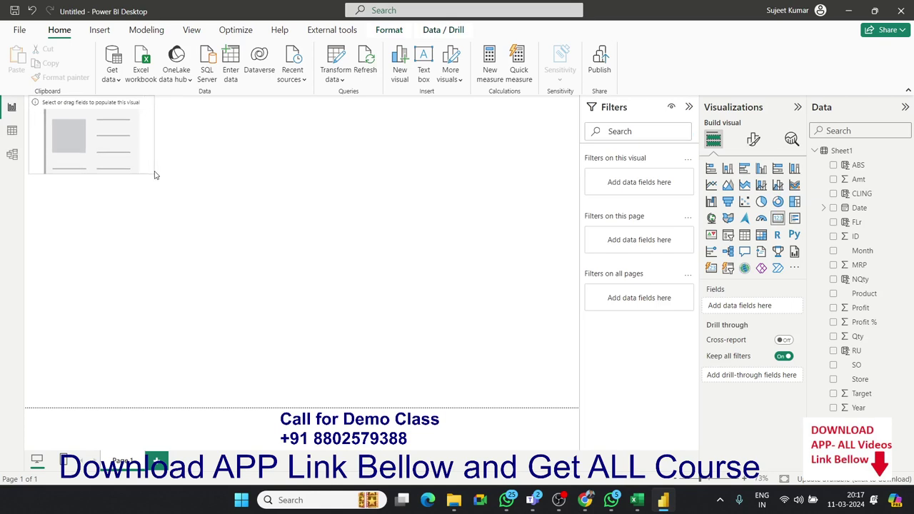
click(857, 165)
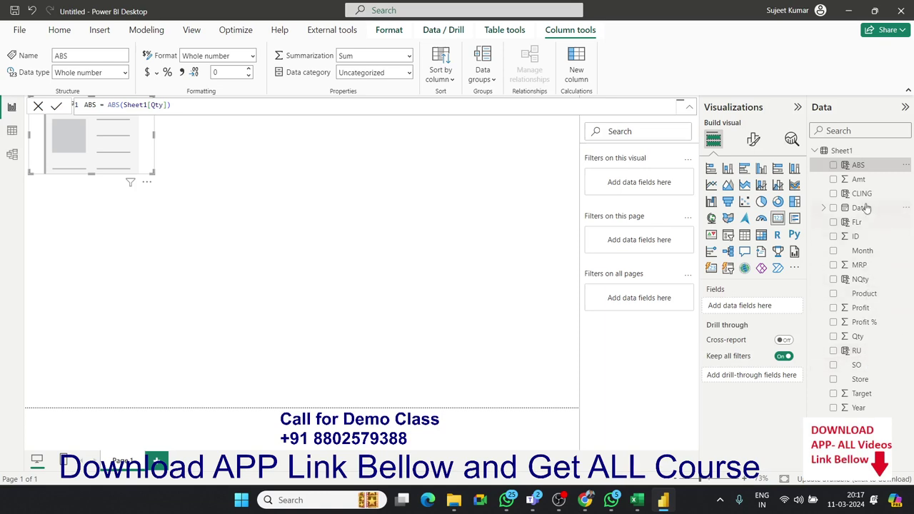
mouse_move(858, 180)
mouse_down()
mouse_move(118, 172)
mouse_move(173, 178)
mouse_up()
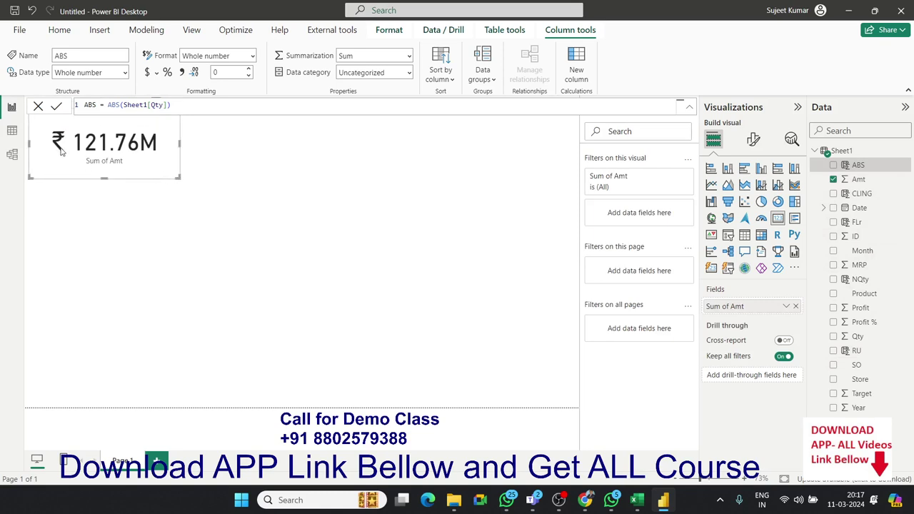
Step: Set the Amt column's format back to General
click(12, 129)
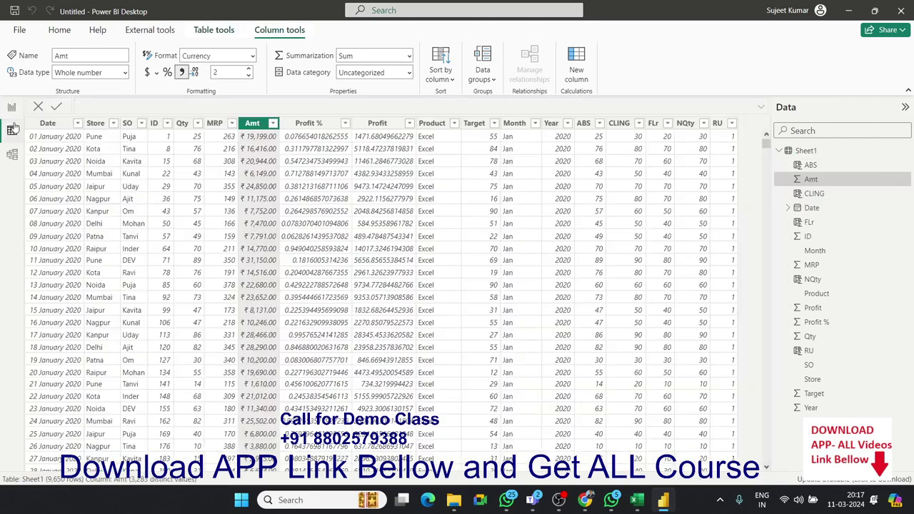
click(253, 56)
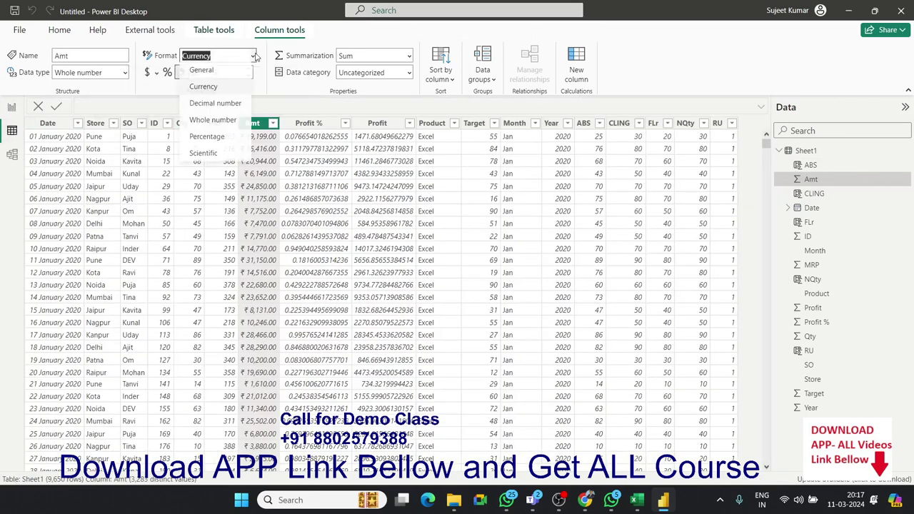
click(207, 72)
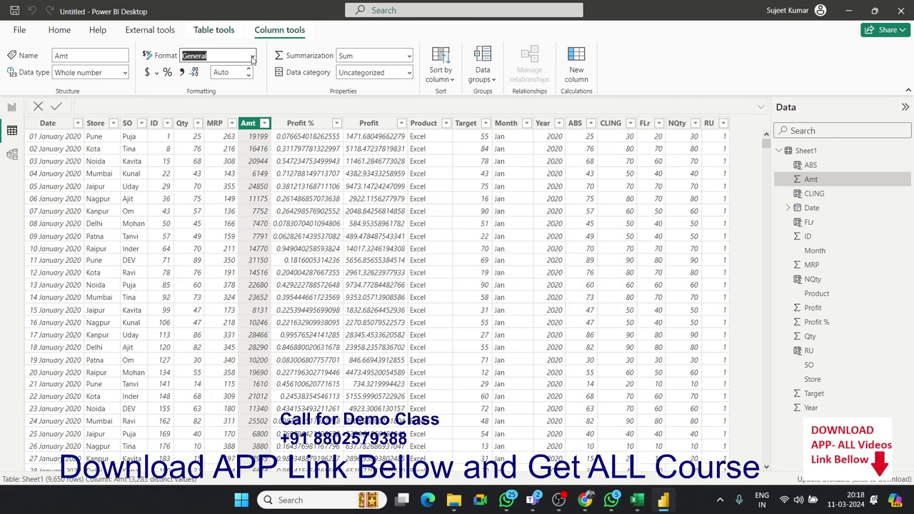
Step: Delete the Sum of Amt card from the report page
click(12, 109)
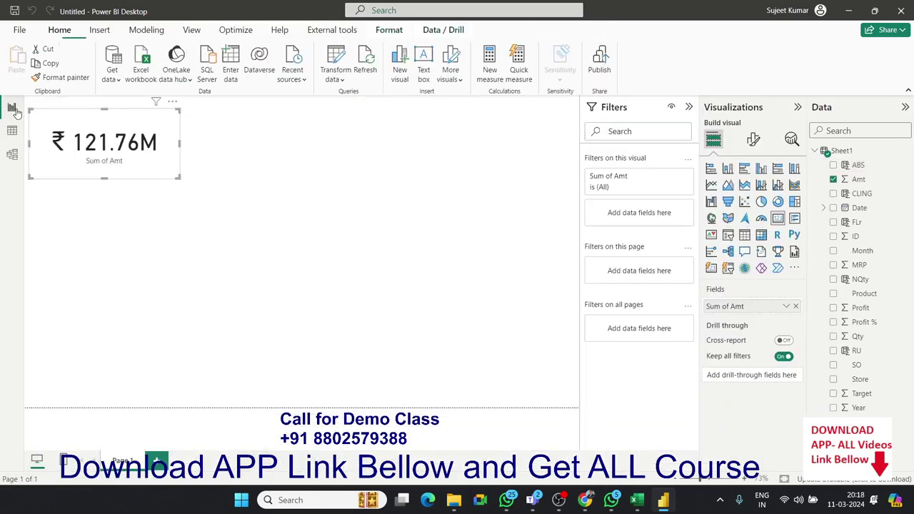
click(175, 171)
click(20, 137)
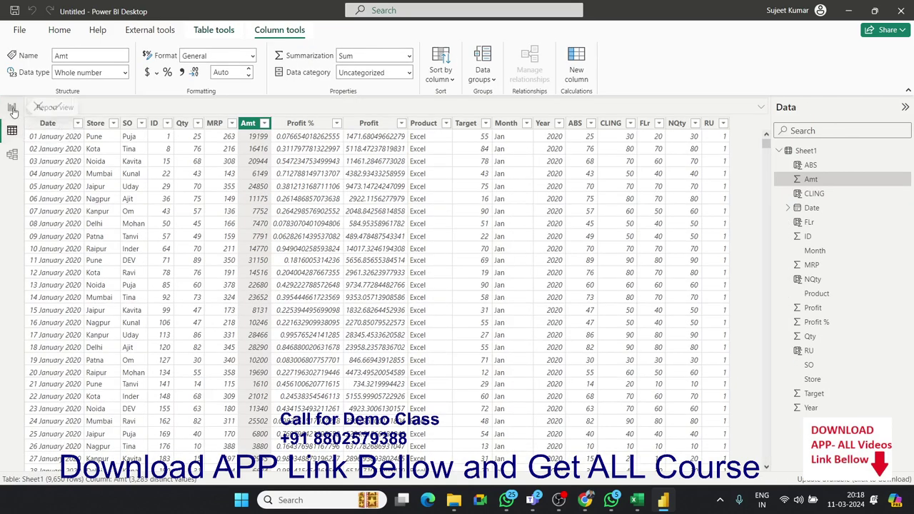
click(12, 107)
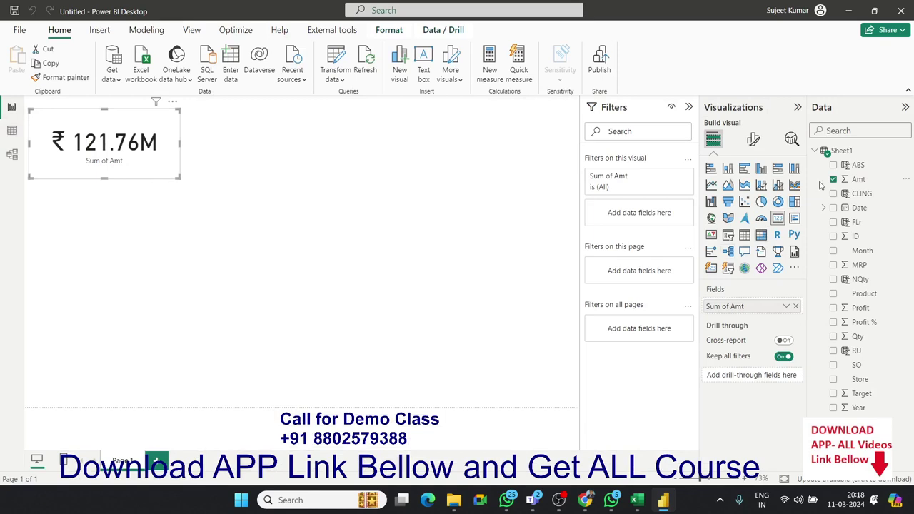
click(860, 181)
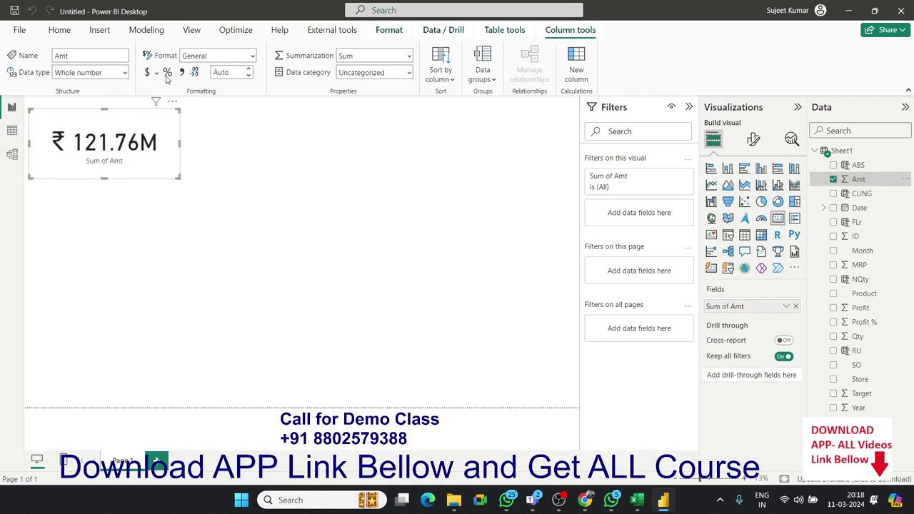
click(217, 197)
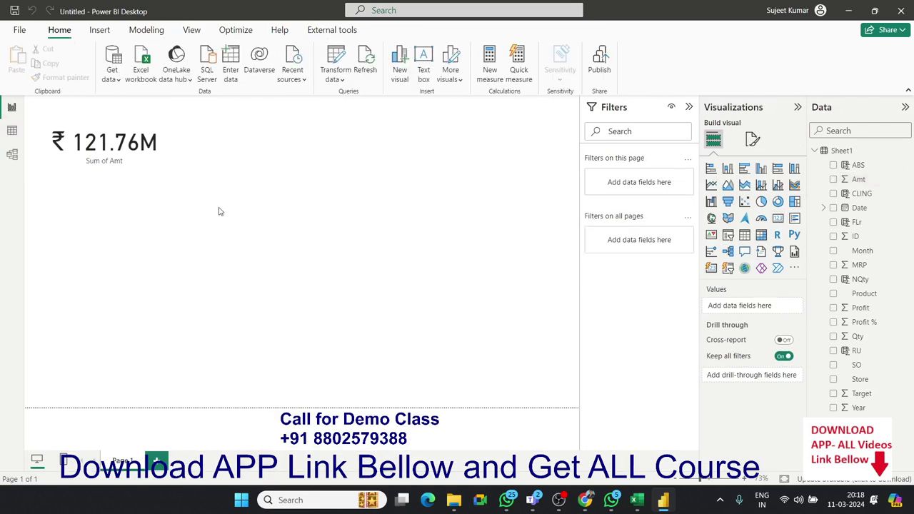
click(138, 165)
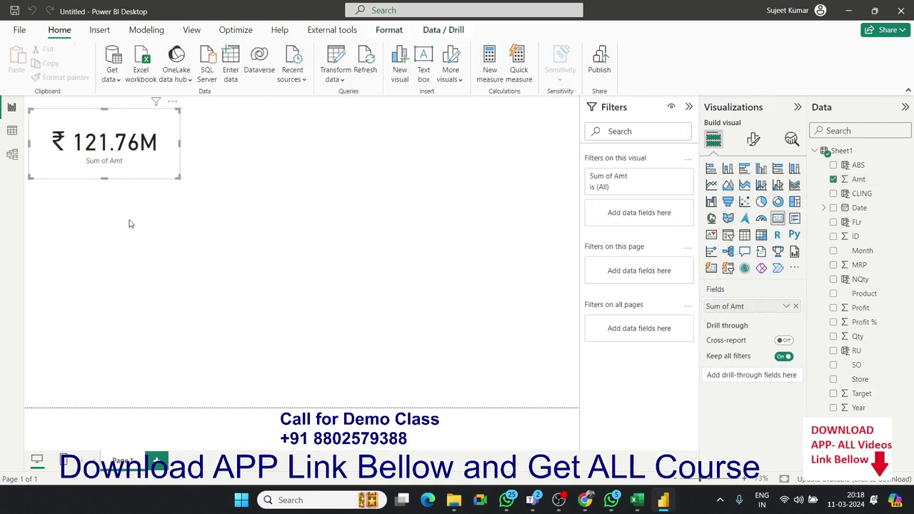
key(Delete)
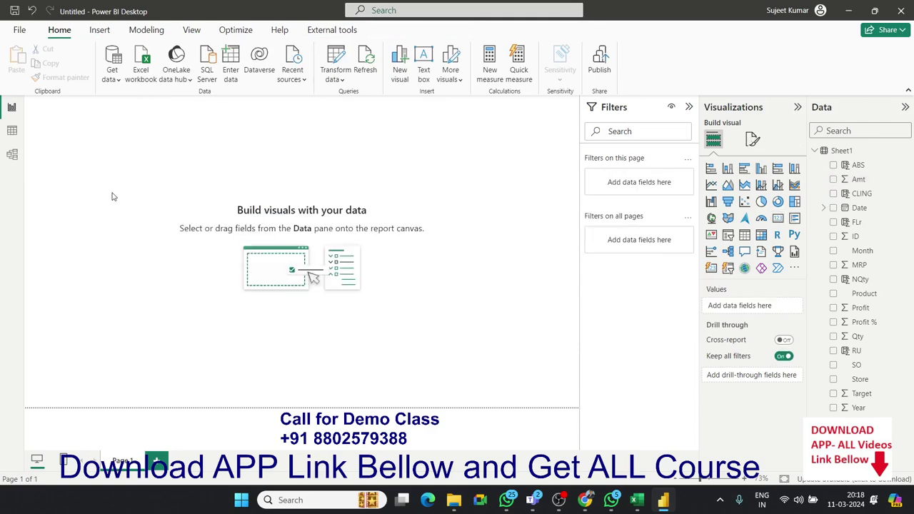
Step: Back in Sheet1, start a new calculated column and select its default name
click(13, 131)
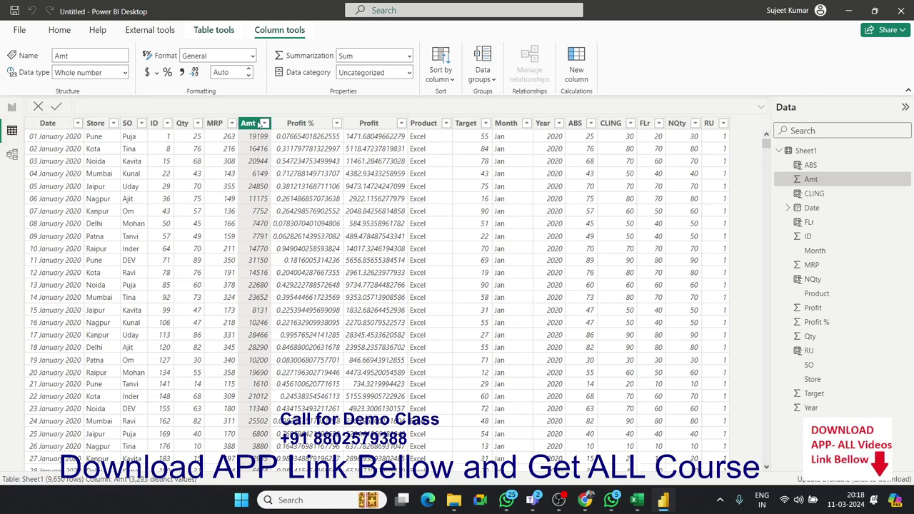
click(576, 71)
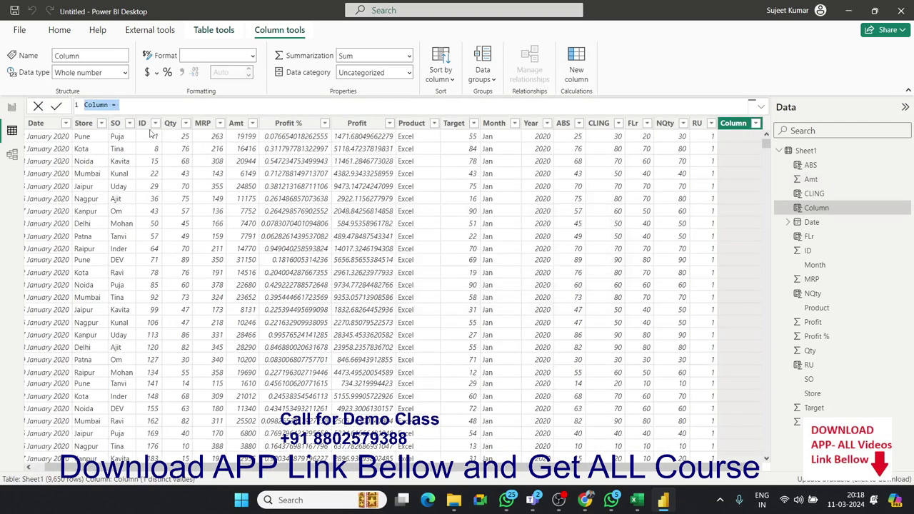
double_click(103, 107)
Step: Create the CAMT column as CURRENCY(Sheet1[Amt]) so Amt shows as rupee values
text(CA)
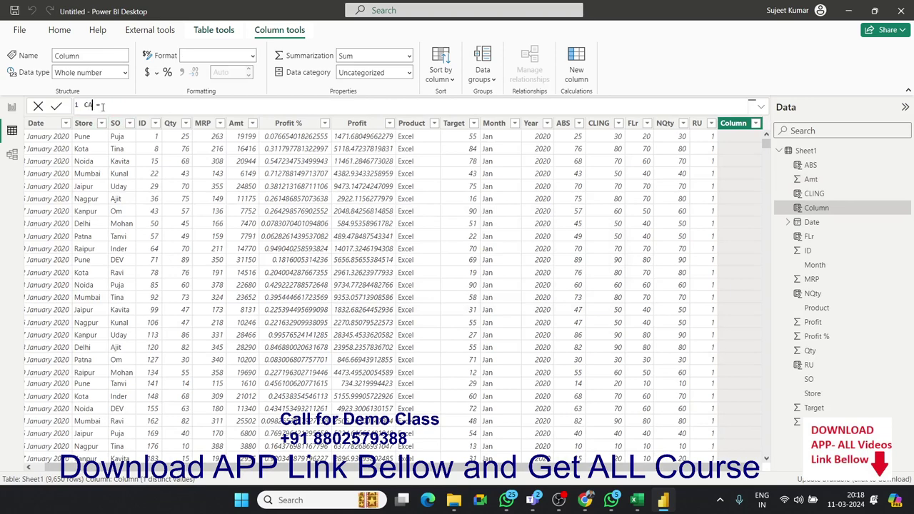
text(NT)
text( =cu)
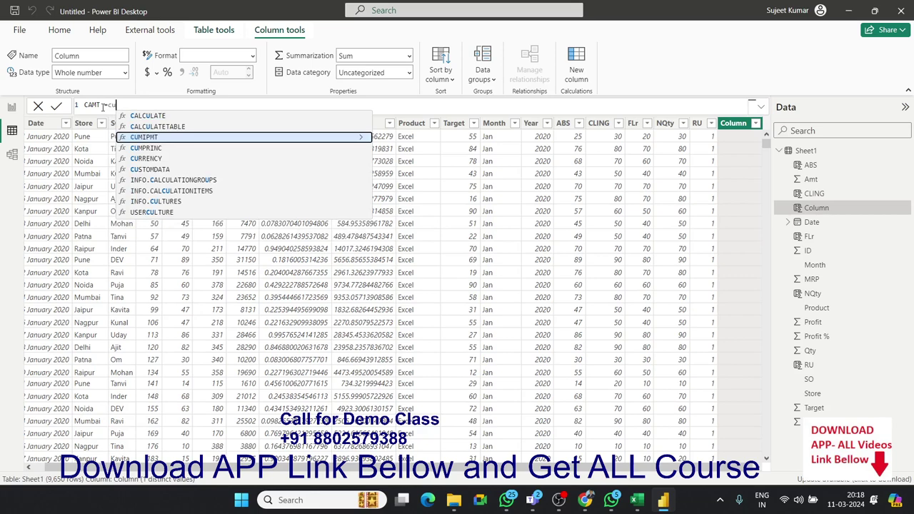
key(Down)
key(Down)
key(Tab)
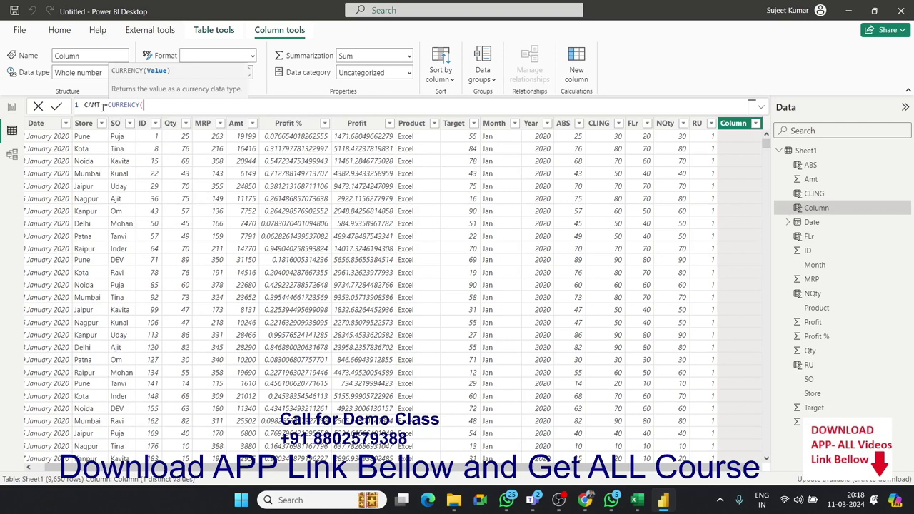
text(amt)
text())
key(Return)
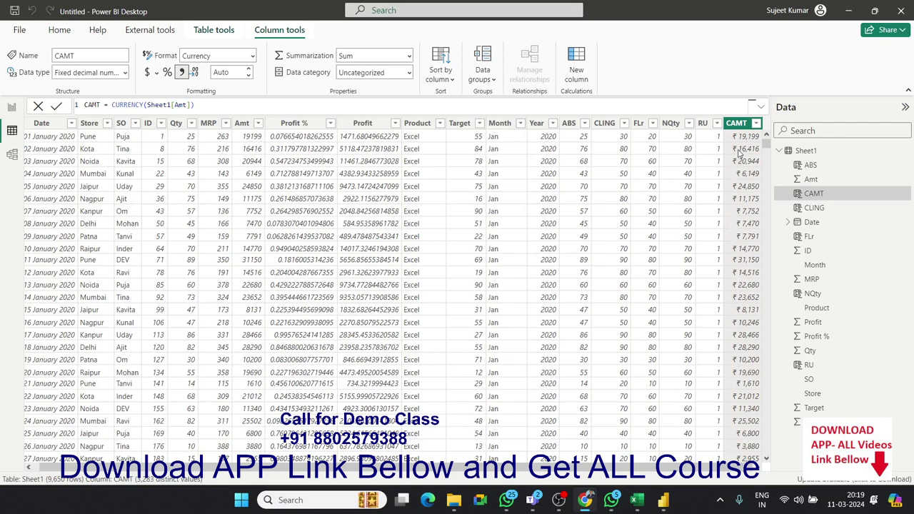
click(157, 76)
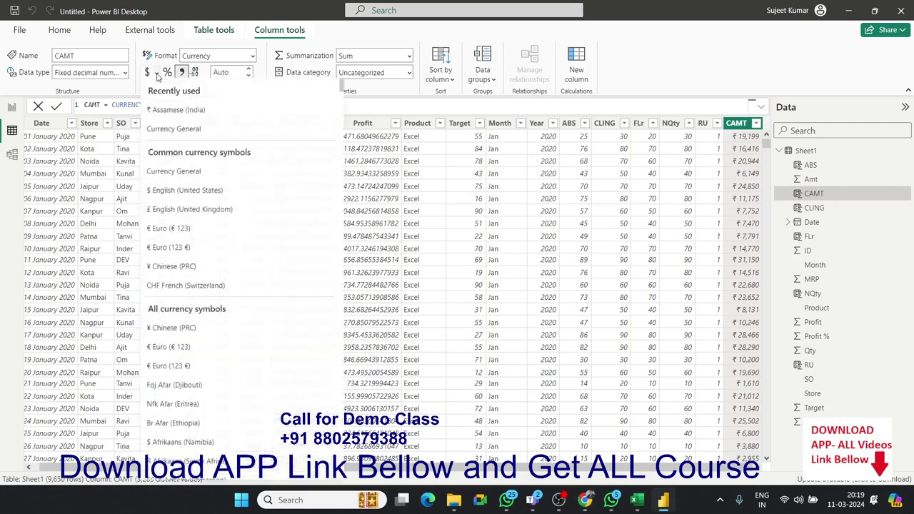
click(158, 76)
click(159, 74)
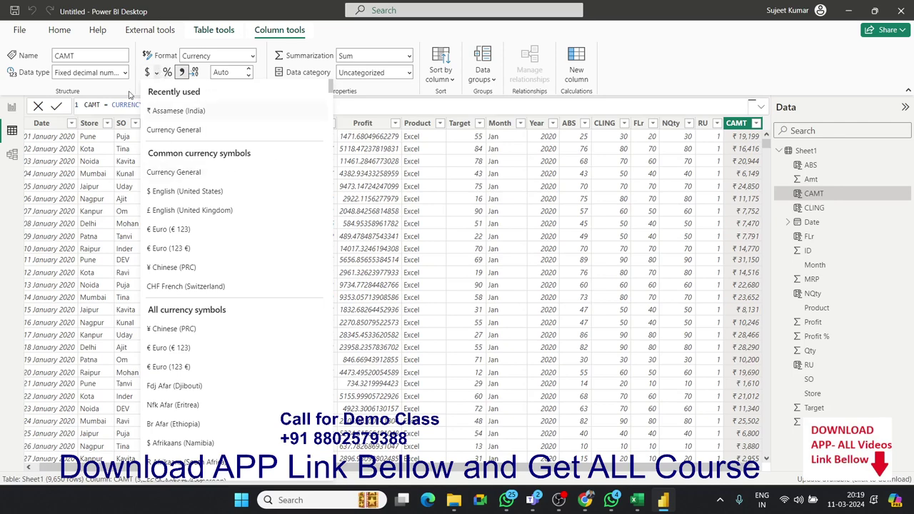
click(517, 163)
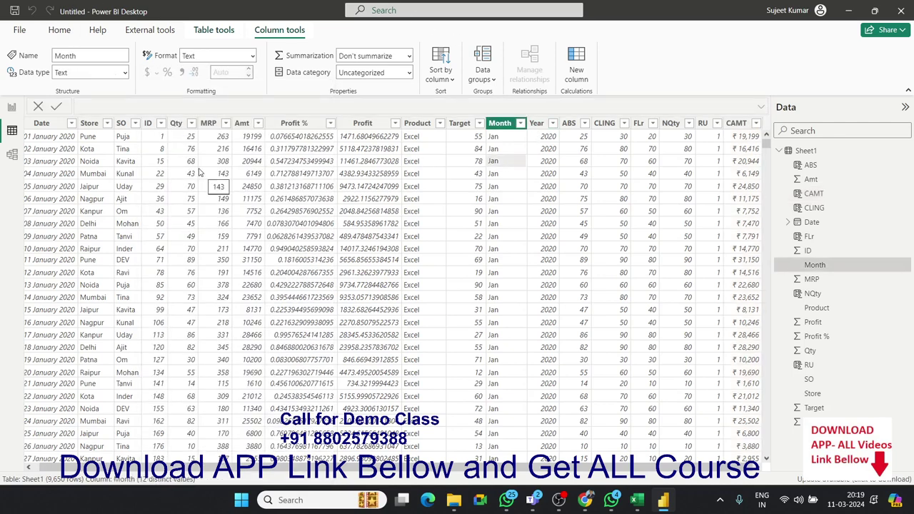
Step: Add a Box column defined as Box = Sheet1[Qty]/10, then compare it with Qty
click(176, 124)
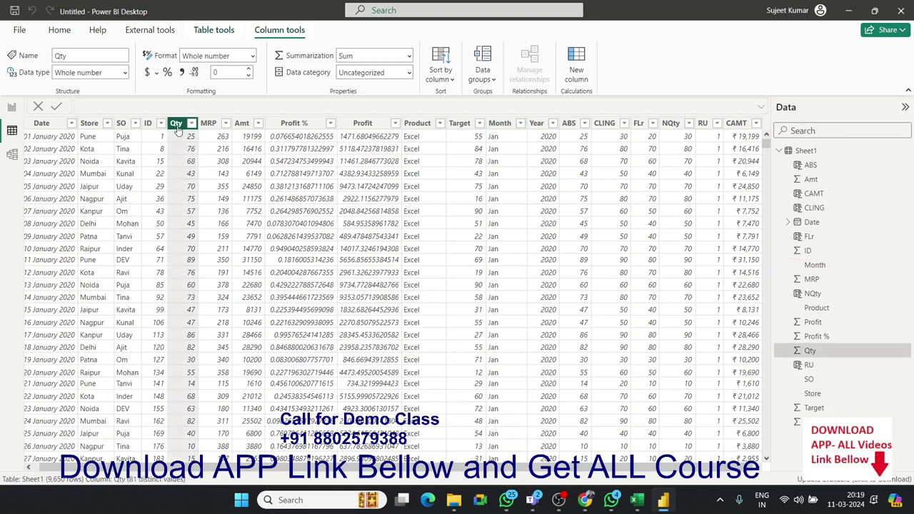
click(219, 161)
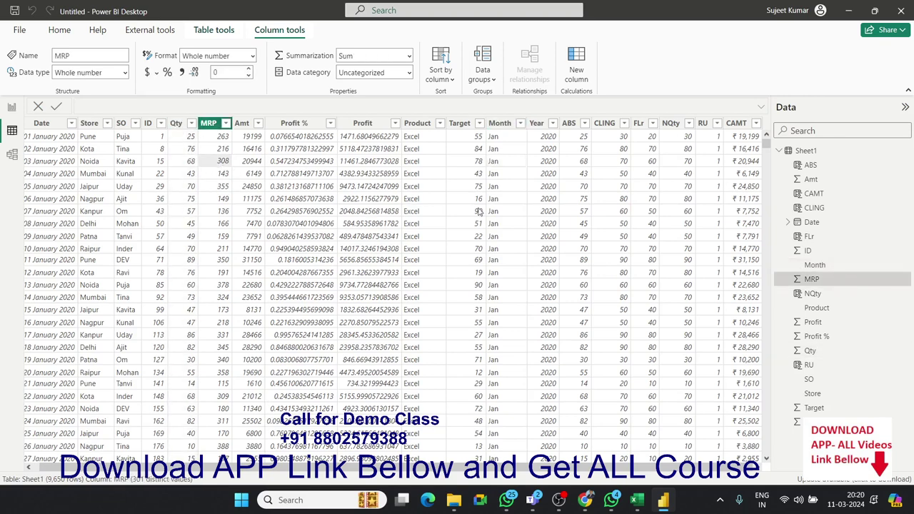
click(571, 80)
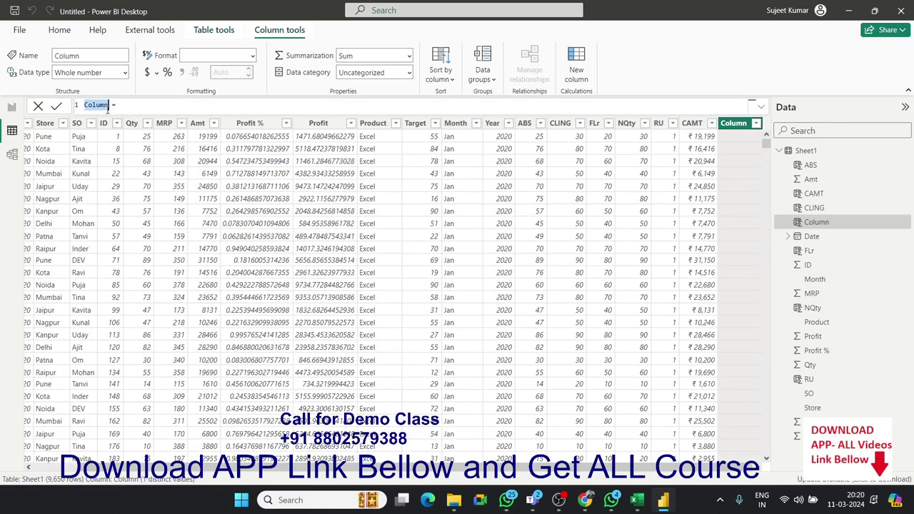
text(Box )
text(=sq)
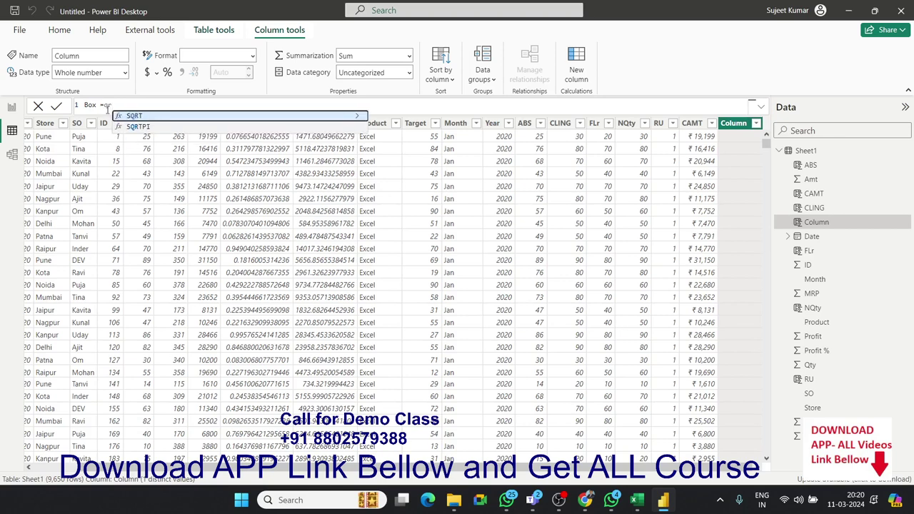
key(BackSpace)
key(BackSpace)
text(qty)
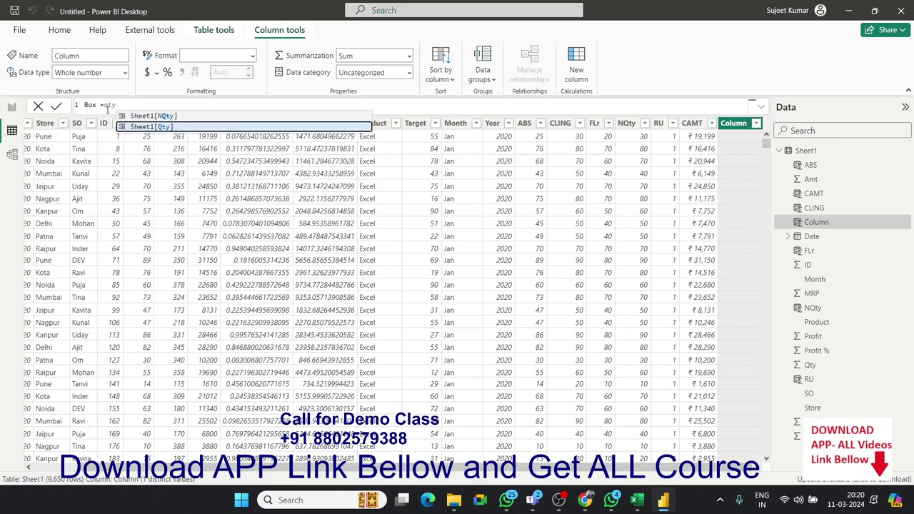
key(Tab)
text(/10)
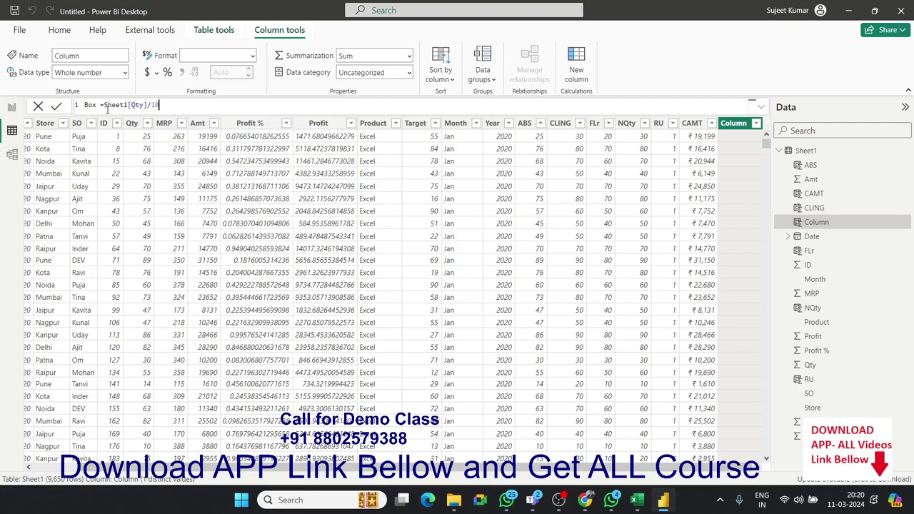
key(Return)
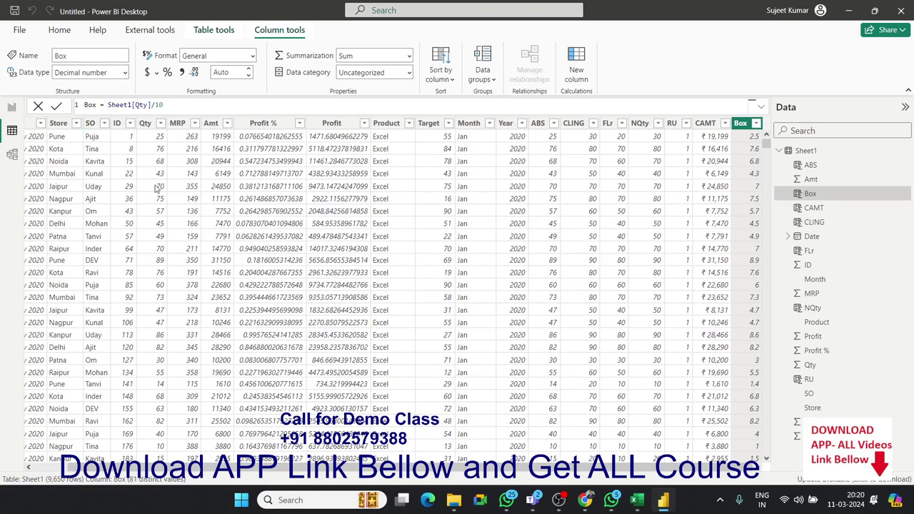
click(157, 187)
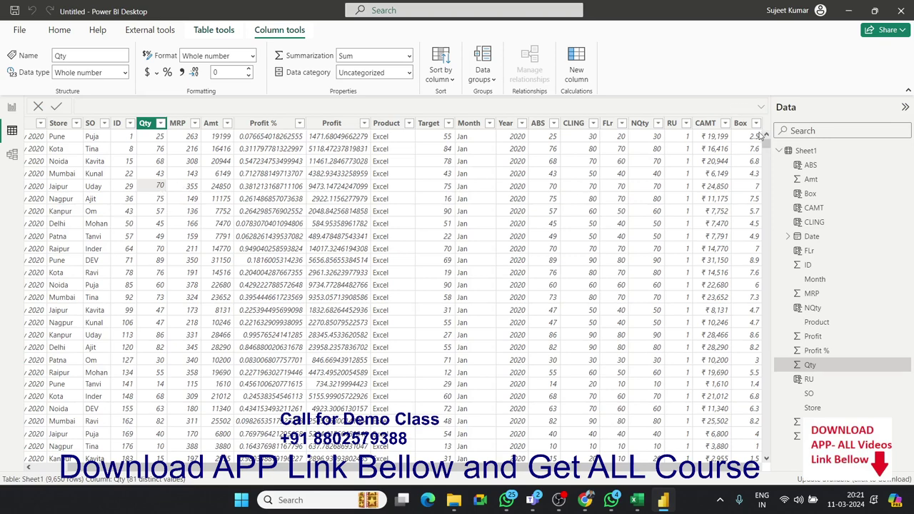
Step: Rewrite the Box formula as DIVIDE(Sheet1[Qty],10) in place of Qty/10
click(742, 123)
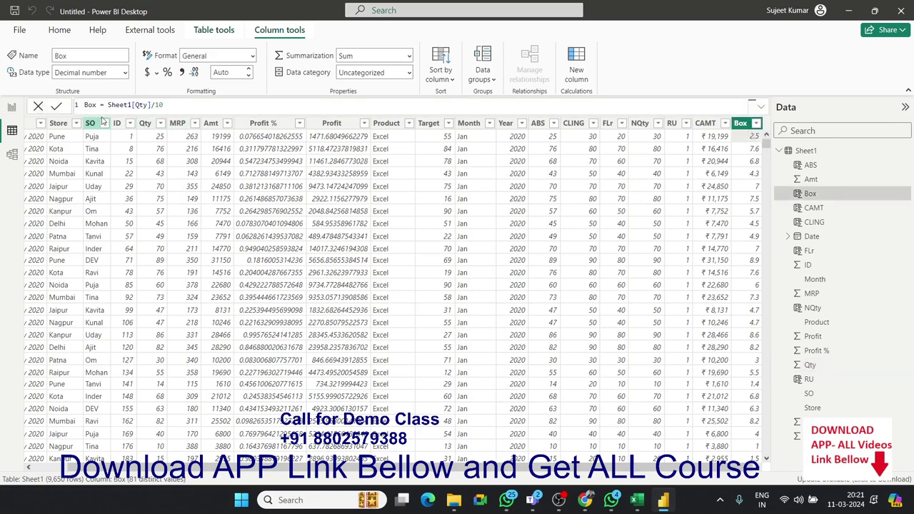
drag(107, 105, 189, 105)
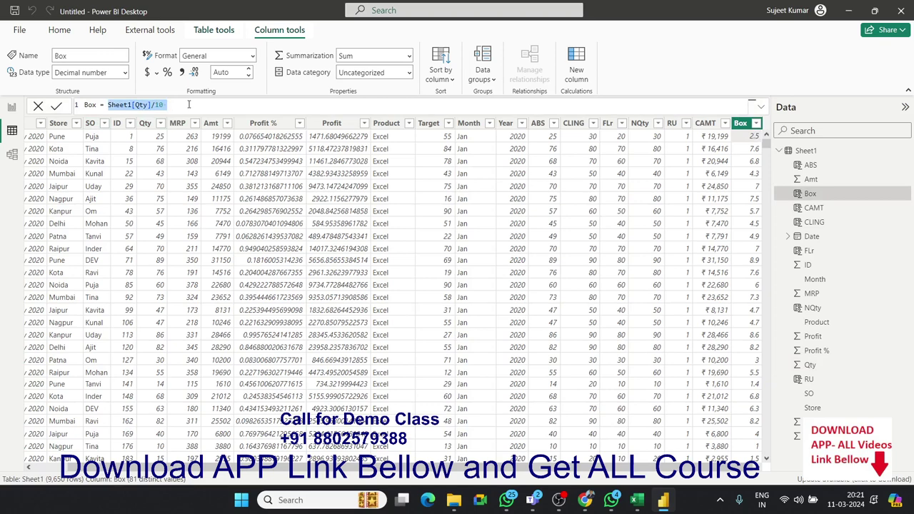
key(BackSpace)
text(DIVIDE()
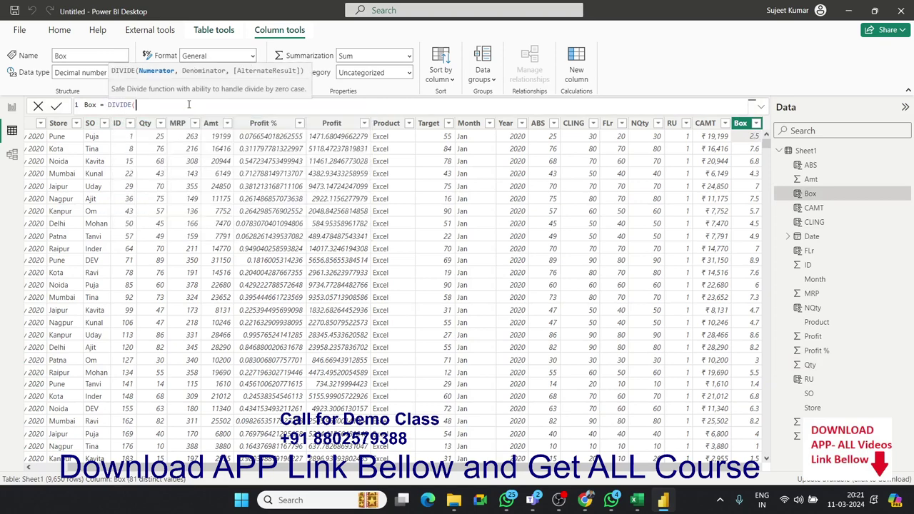
text(qty)
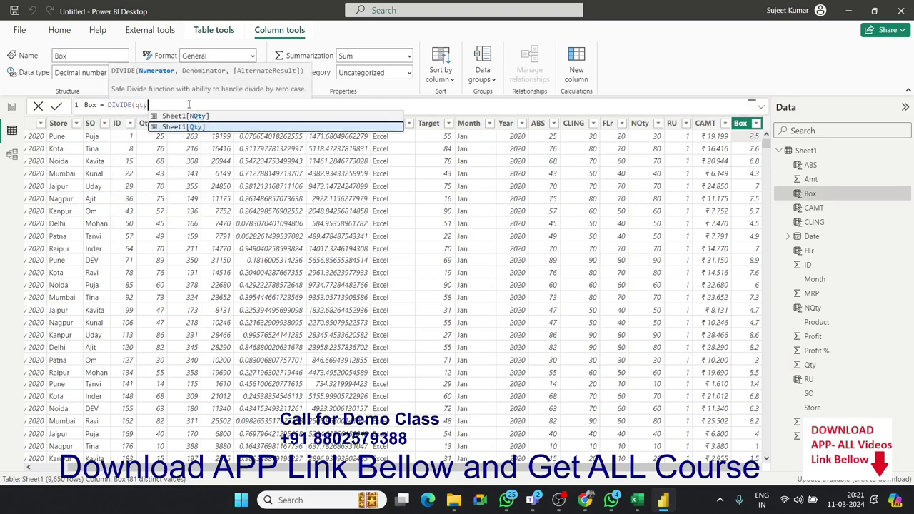
key(Tab)
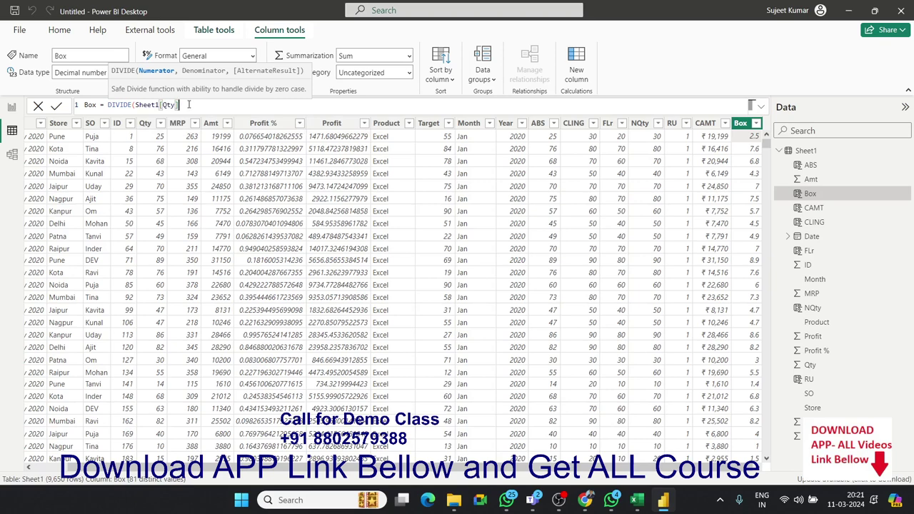
text(,)
text(10)
key(Return)
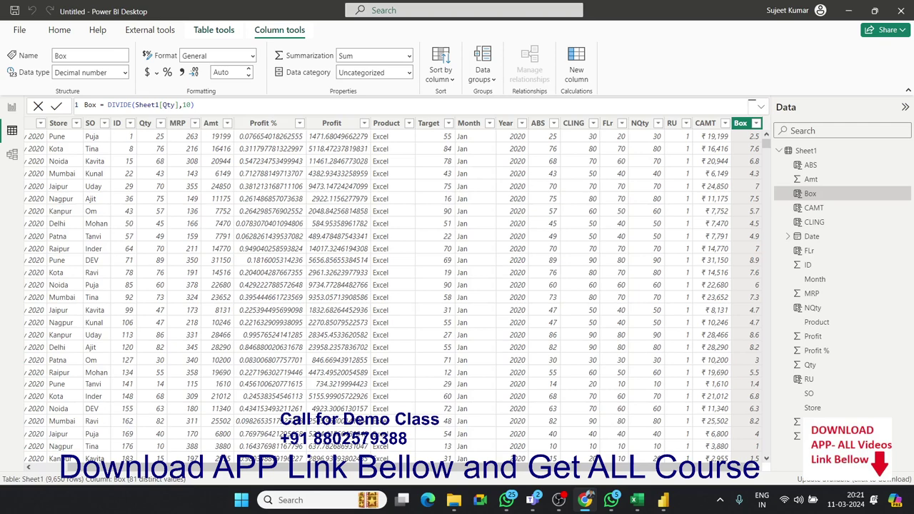
Step: Select the whole DIVIDE expression in the Box formula so it can be replaced
click(743, 177)
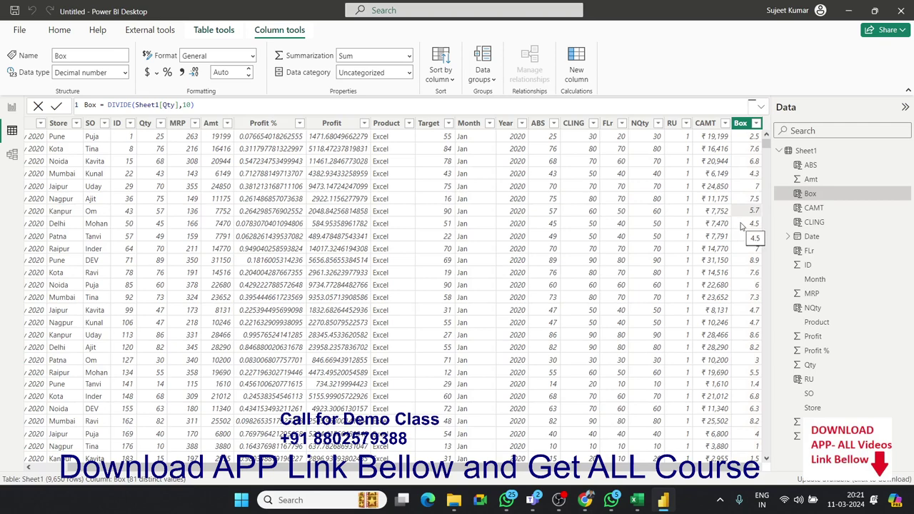
double_click(109, 105)
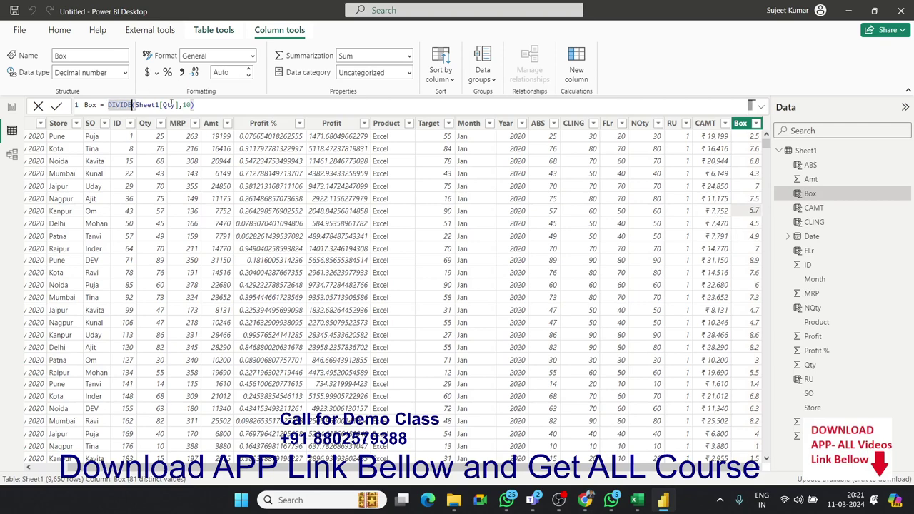
click(193, 104)
drag(194, 104, 120, 104)
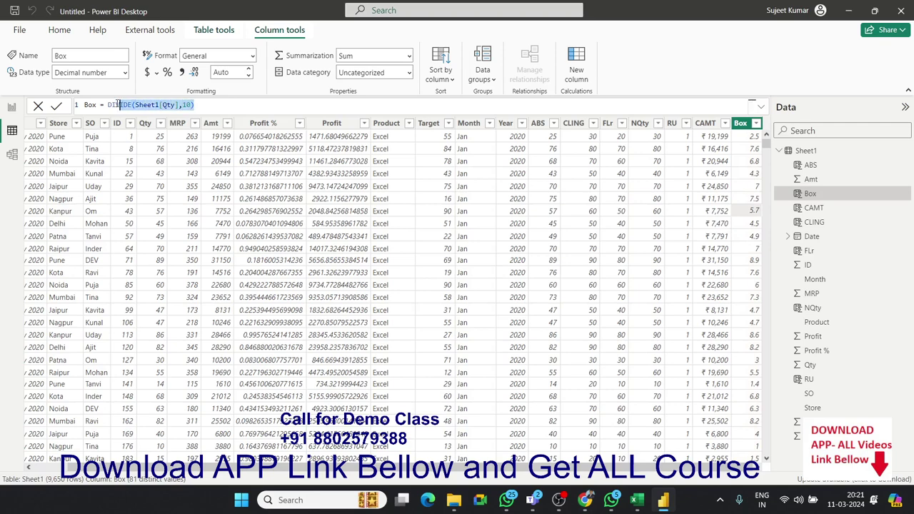
triple_click(117, 104)
double_click(117, 104)
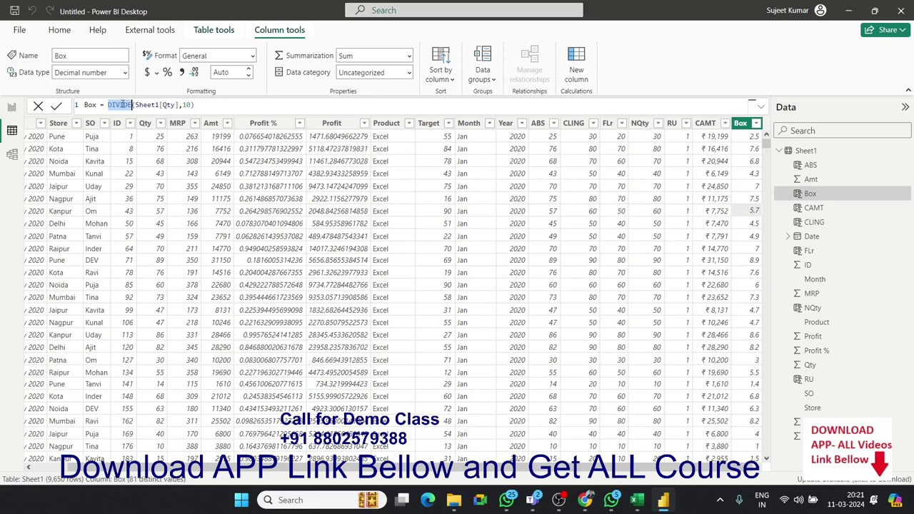
drag(106, 105, 203, 105)
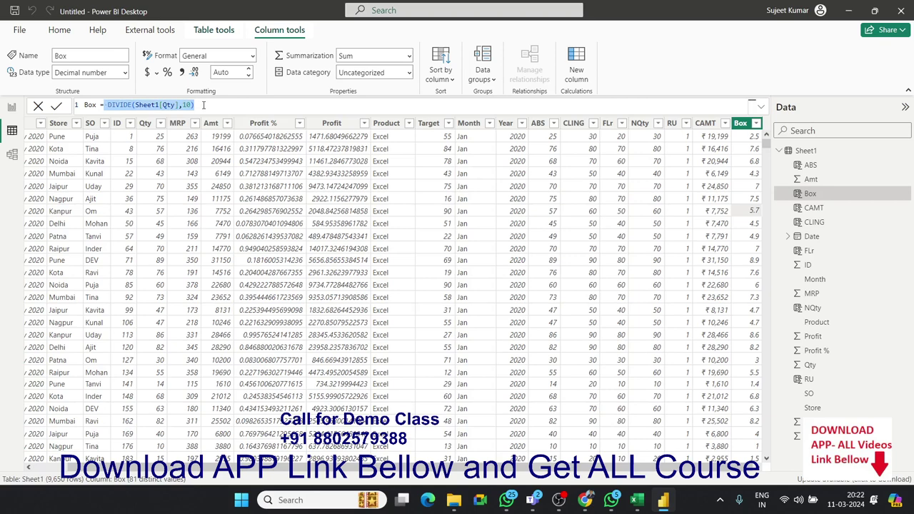
Step: Replace the Box formula with MROUND(Sheet1[Qty],10) to round Qty to the nearest ten
text(mro)
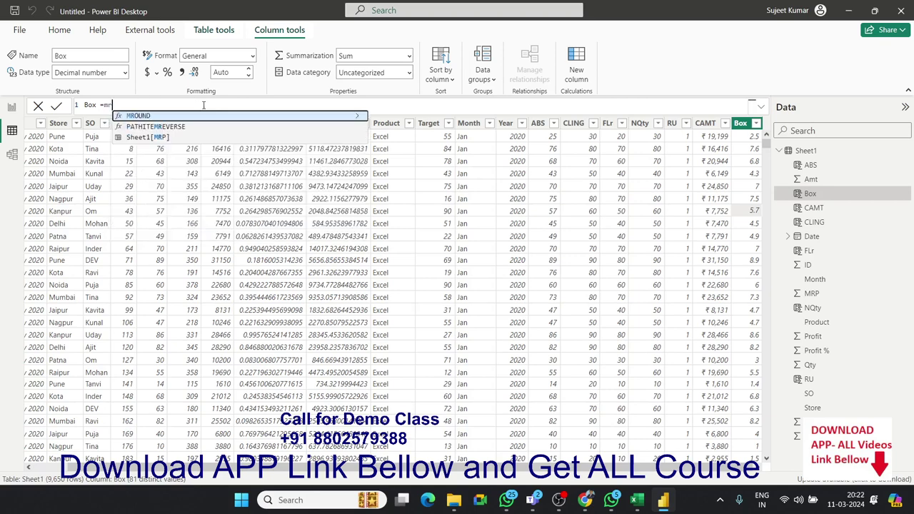
key(Tab)
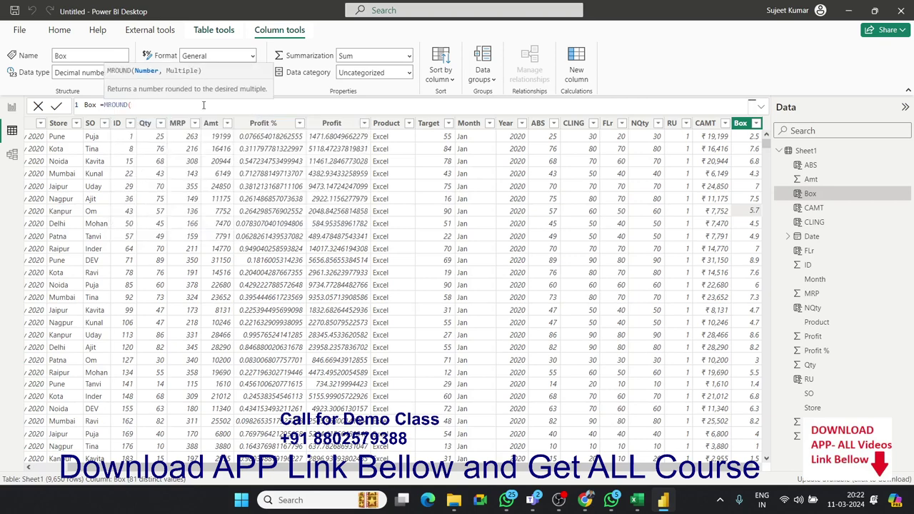
text(qty)
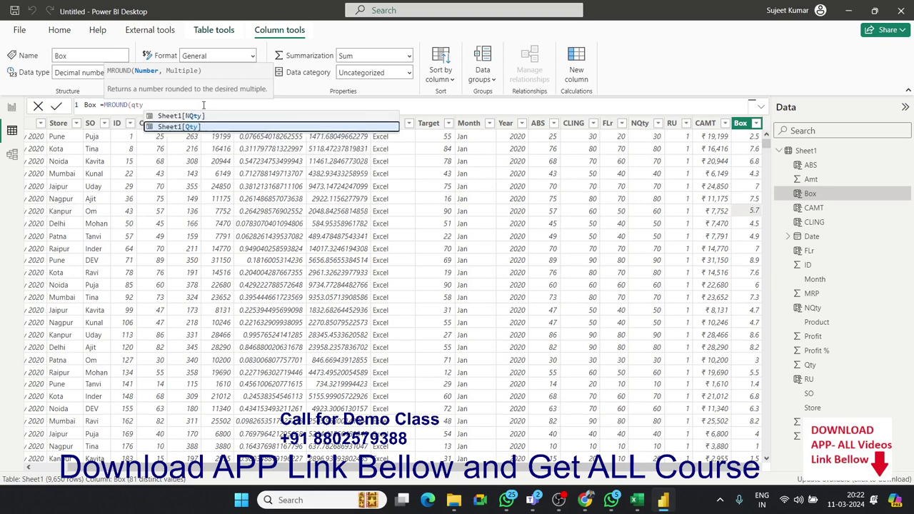
key(Tab)
text())
text(,)
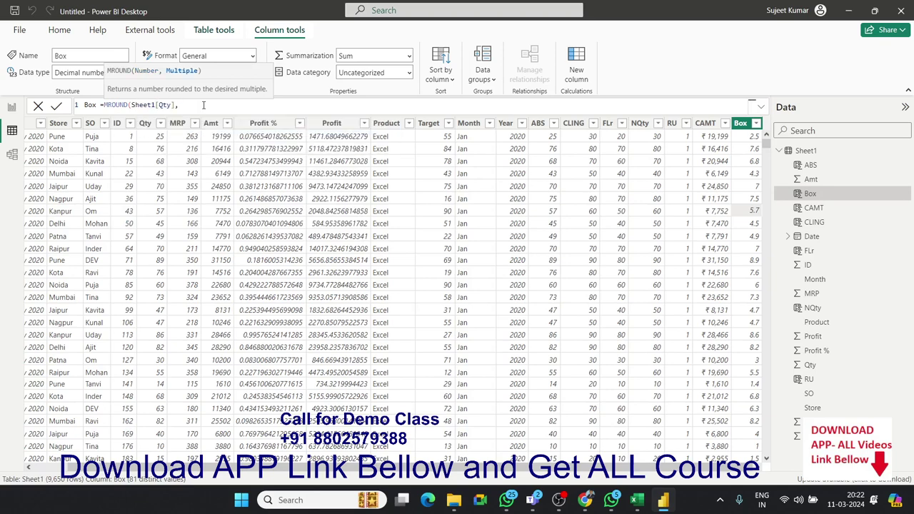
text(10)
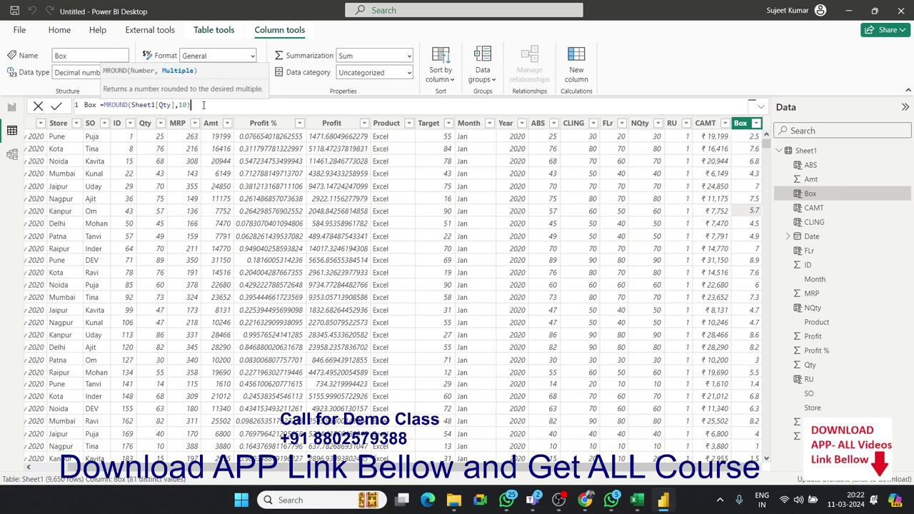
text())
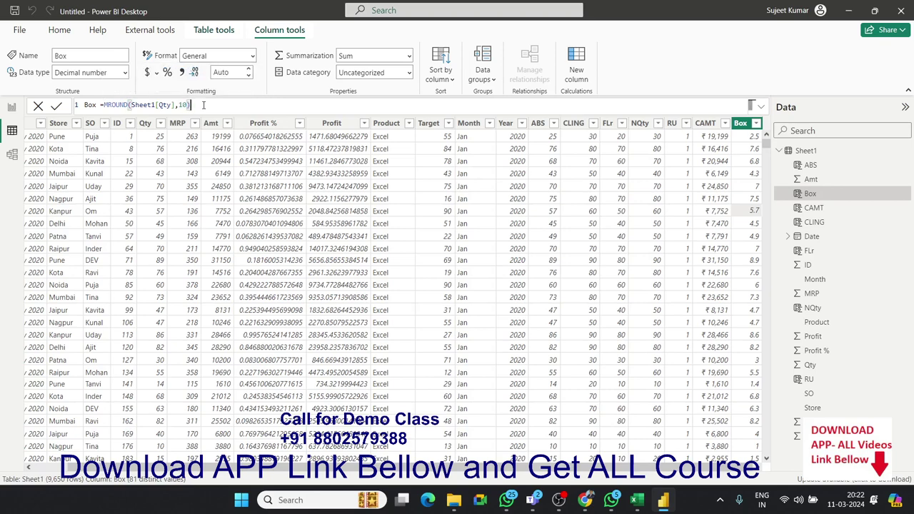
key(Return)
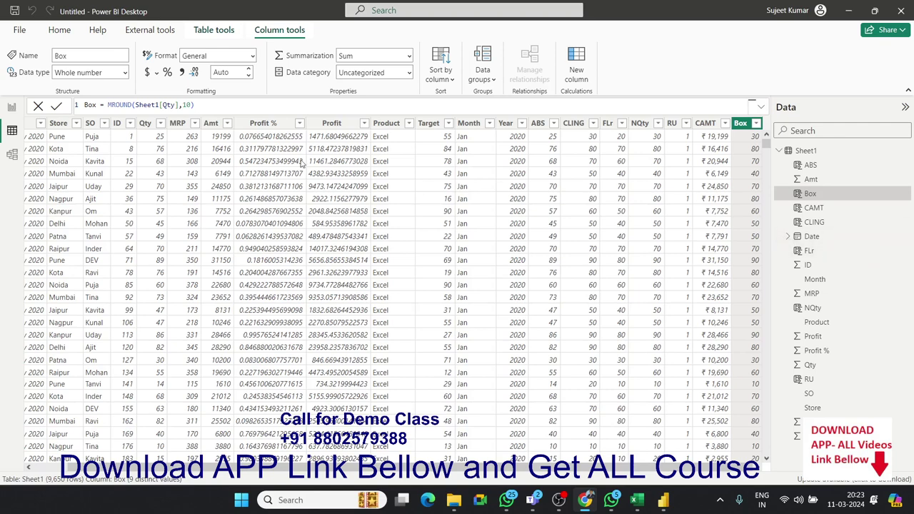
Step: Review the Qty, Box, Store, MRP and Profit % columns in Table view
click(160, 173)
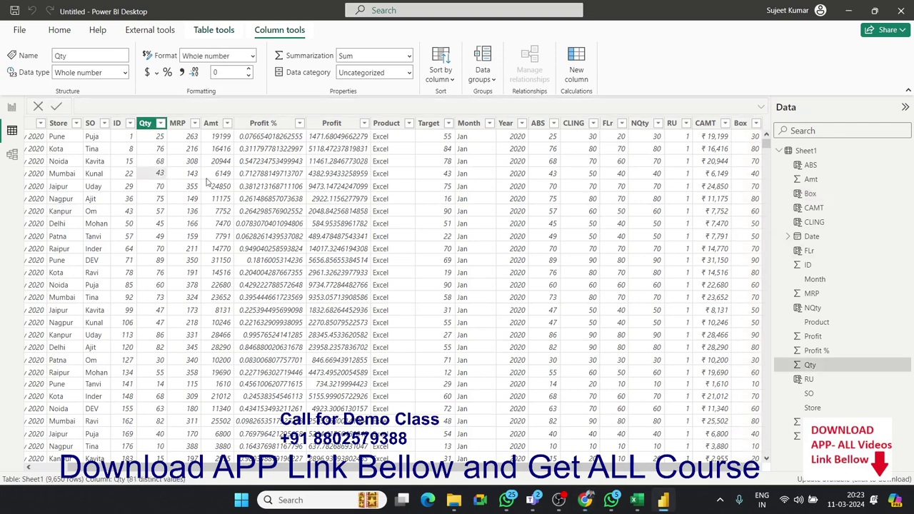
click(753, 175)
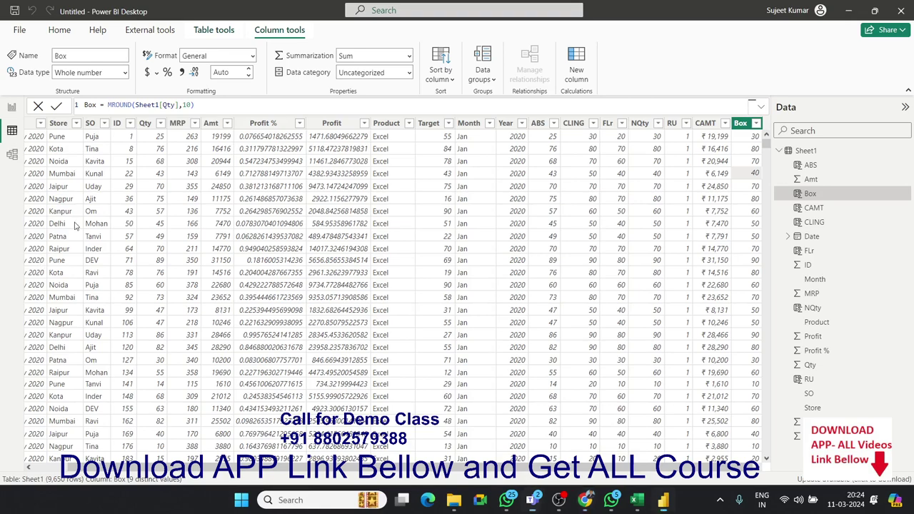
click(74, 224)
scroll(80, 237, down, 1)
scroll(81, 237, up, 1)
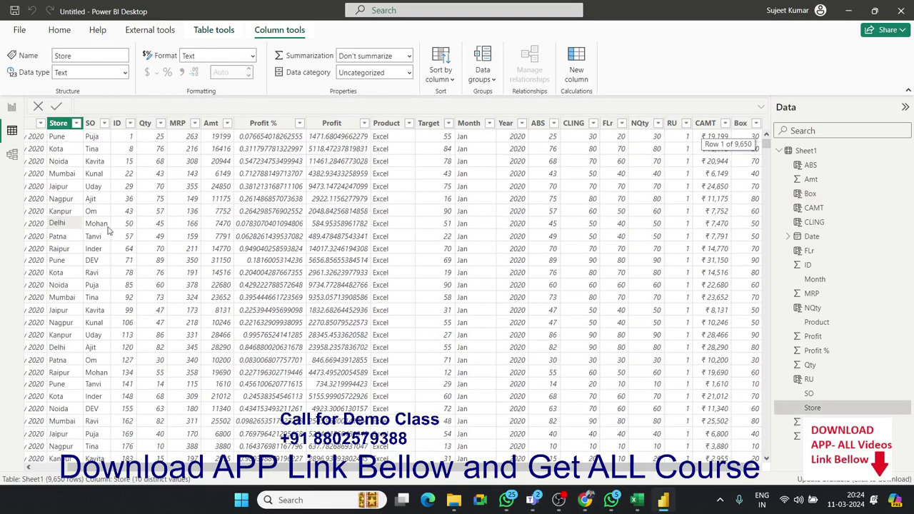
click(192, 184)
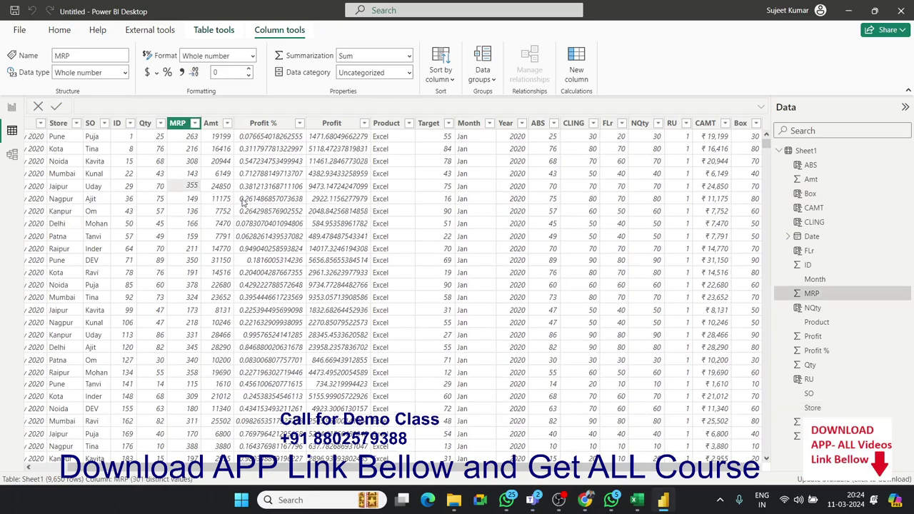
scroll(243, 207, down, 1)
scroll(243, 207, up, 1)
click(236, 211)
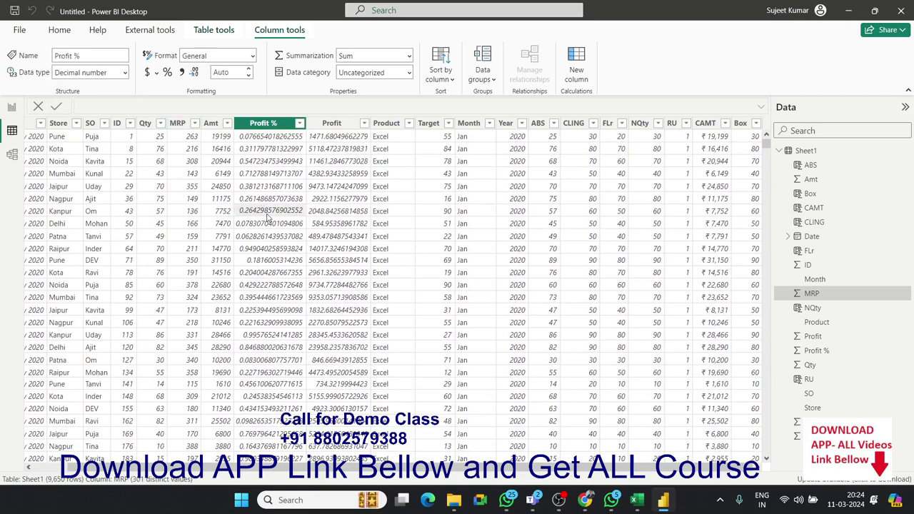
scroll(267, 223, down, 1)
scroll(267, 223, up, 1)
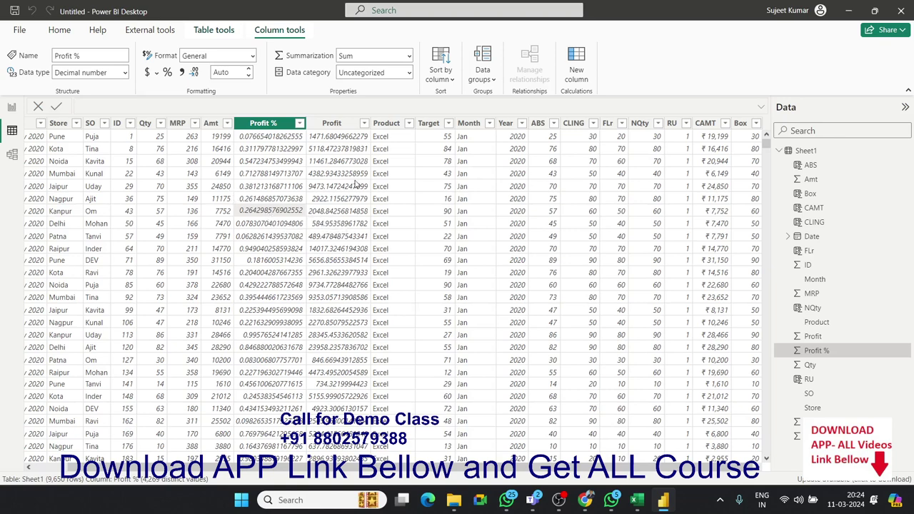
Step: Look over the Product, Store and Date columns, then return to the empty report canvas
click(380, 178)
click(61, 143)
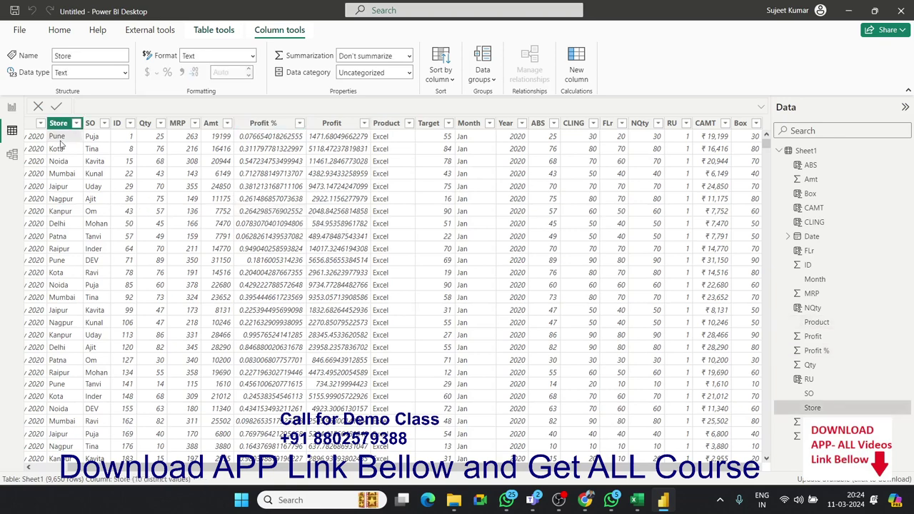
key(Left)
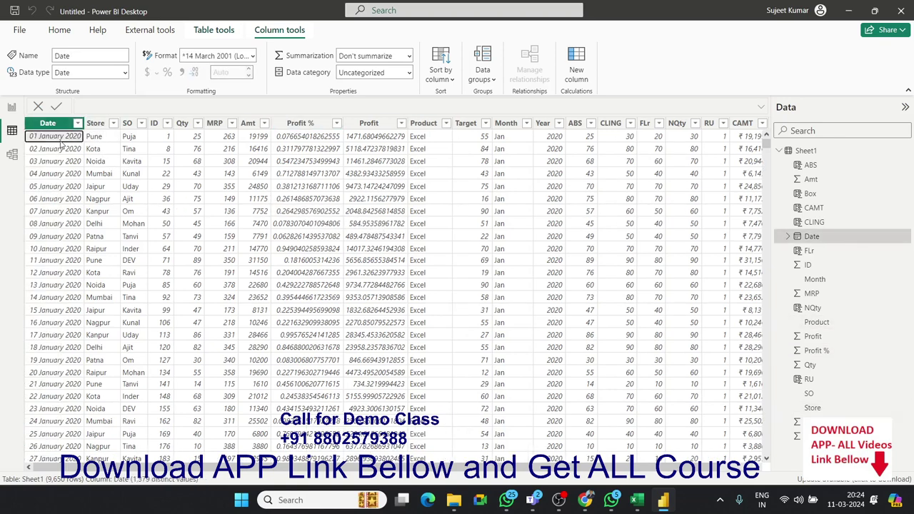
key(Right)
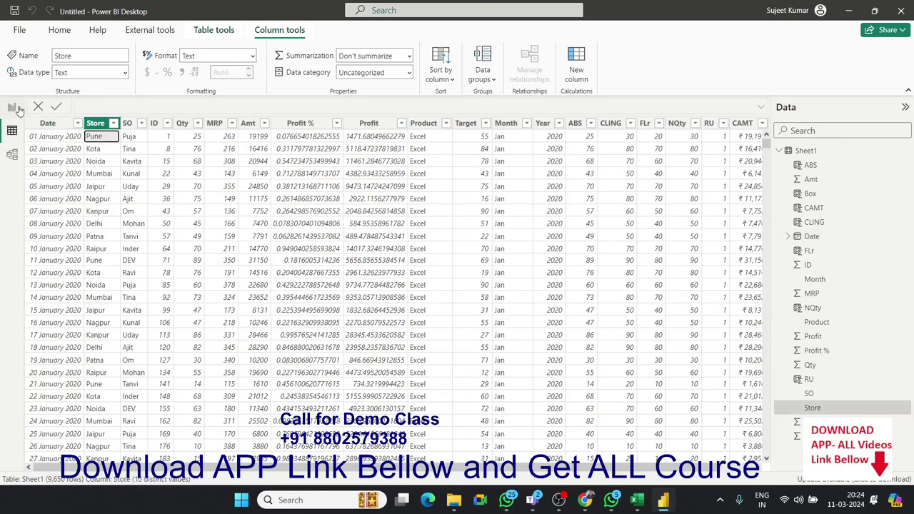
click(16, 108)
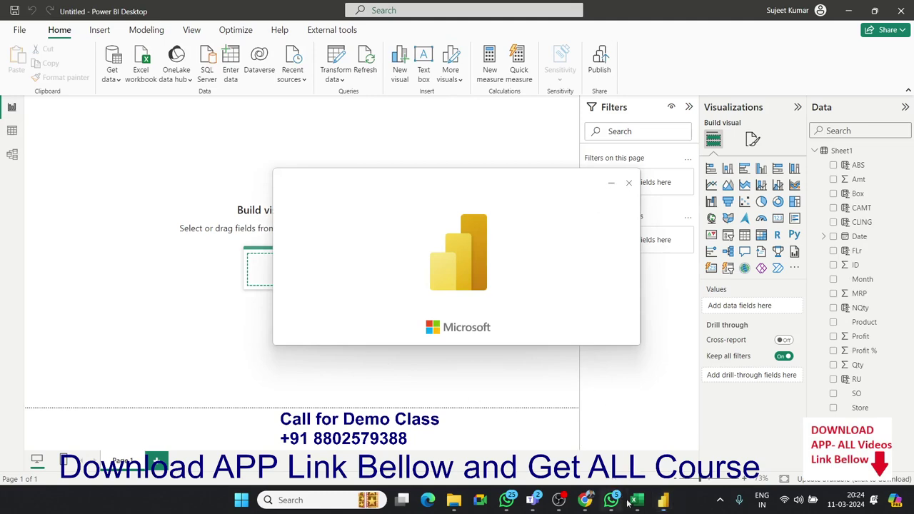
Step: Switch to Excel's Book1, browse its recent files list, and return to the blank sheet
mouse_move(636, 501)
click(463, 427)
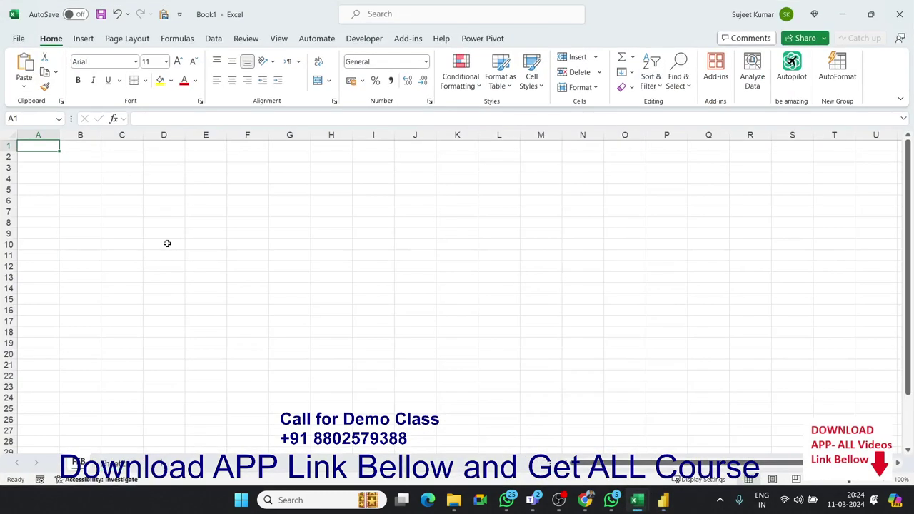
click(19, 39)
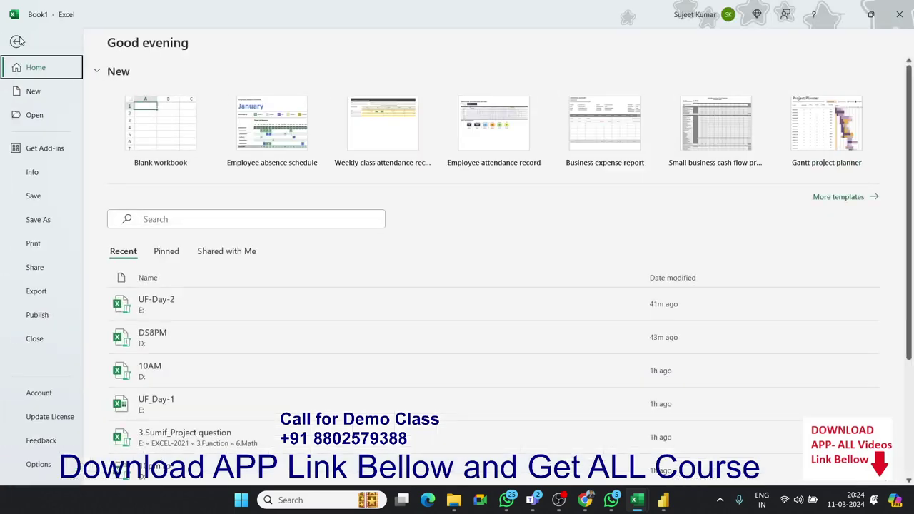
scroll(182, 346, down, 5)
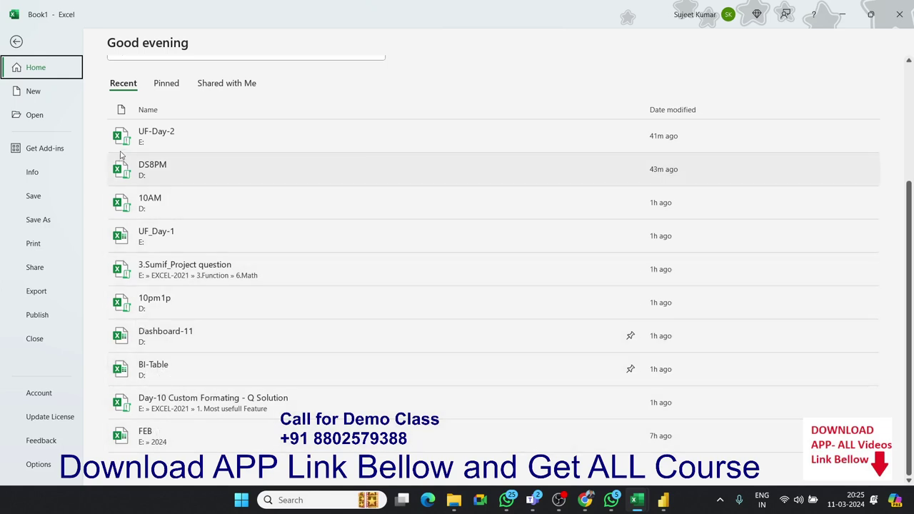
scroll(190, 197, up, 3)
scroll(189, 207, down, 1)
scroll(185, 217, down, 3)
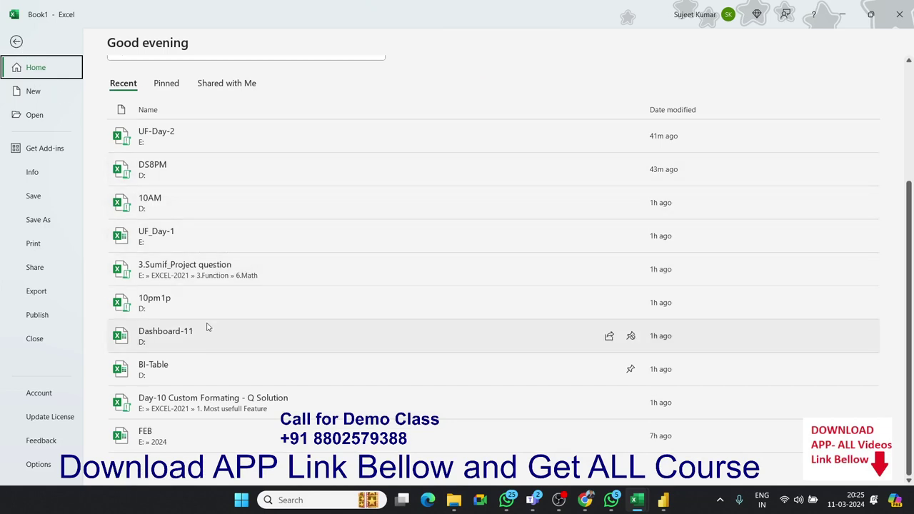
click(204, 322)
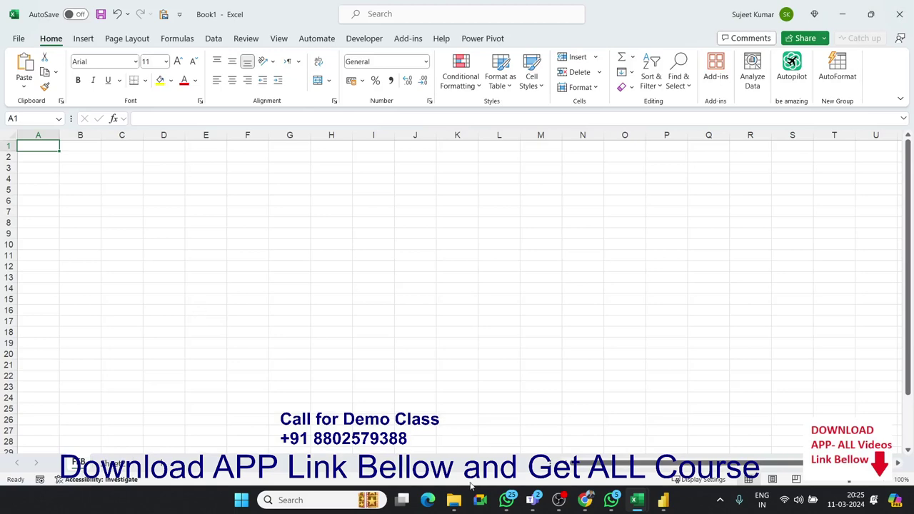
mouse_move(645, 507)
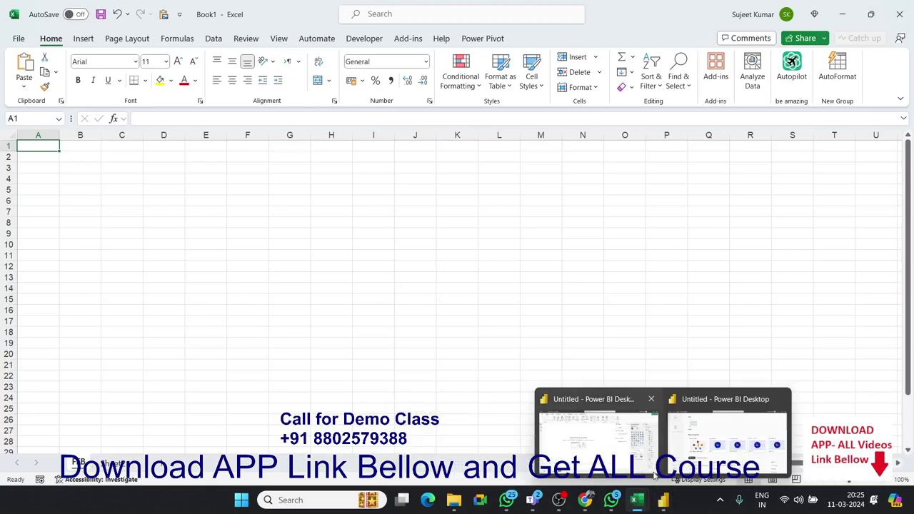
Step: Back in Power BI's Table view, start a new calculated table from Sheet1's Table tools
click(646, 467)
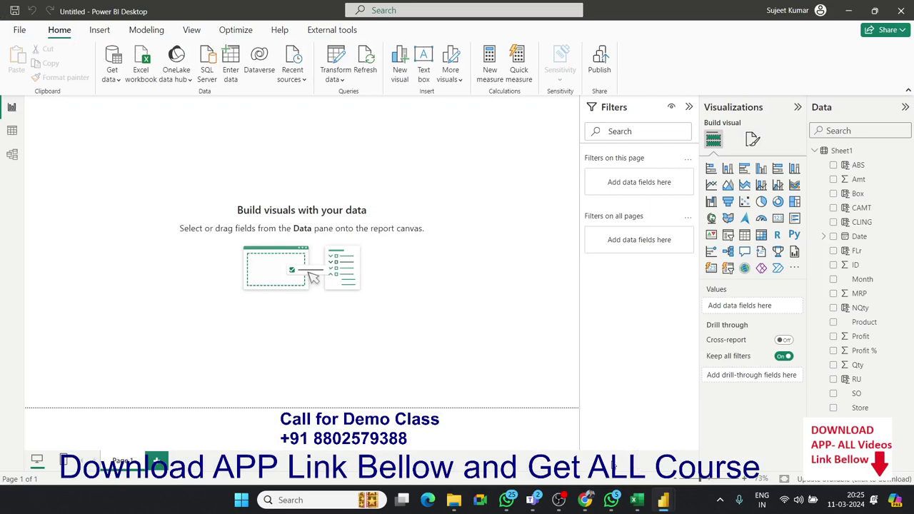
click(12, 131)
click(135, 204)
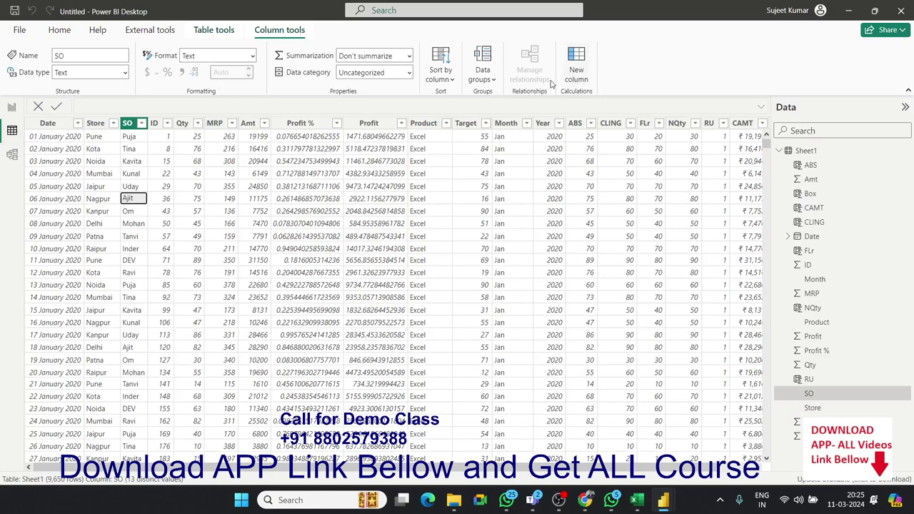
click(210, 36)
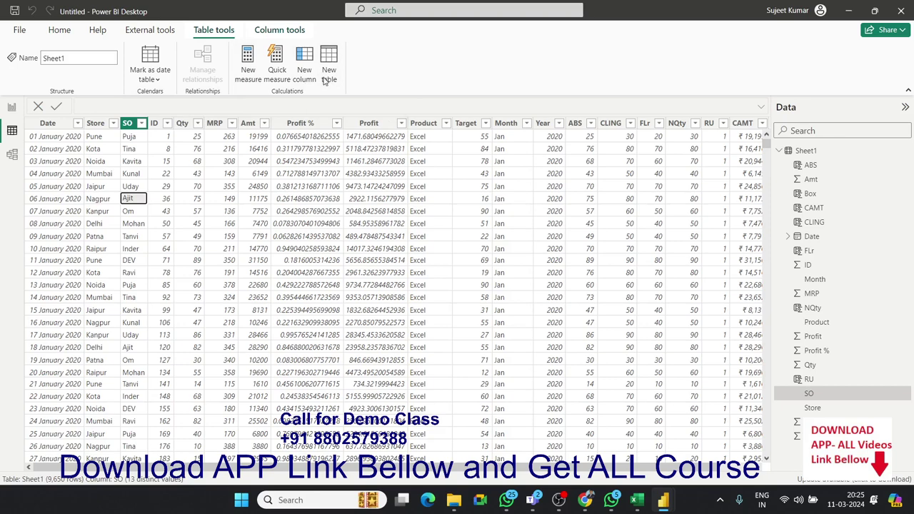
click(325, 79)
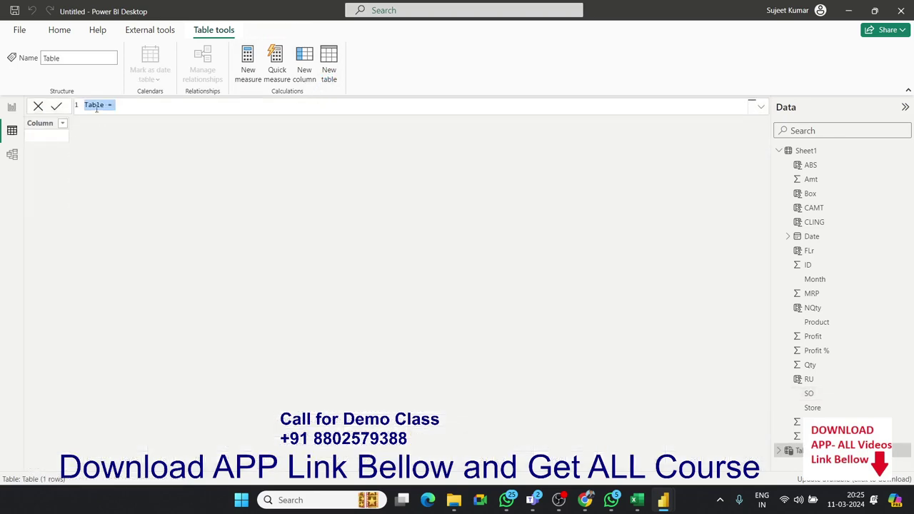
Step: Define the new table as SO = ALL(Sheet1[SO]), listing the distinct SO values
click(97, 109)
text(SO =)
text(all)
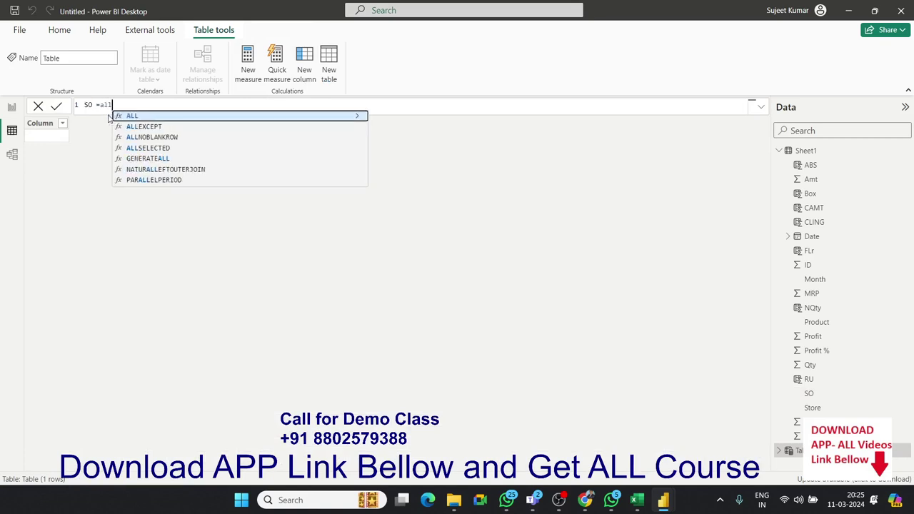
key(Tab)
key(Down)
key(Down)
key(Down)
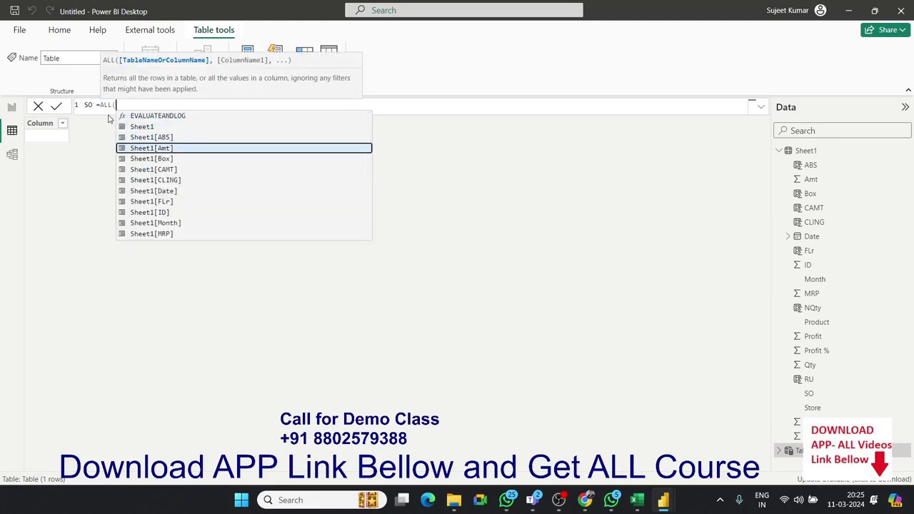
key(Down)
key(Down)
key(Down)
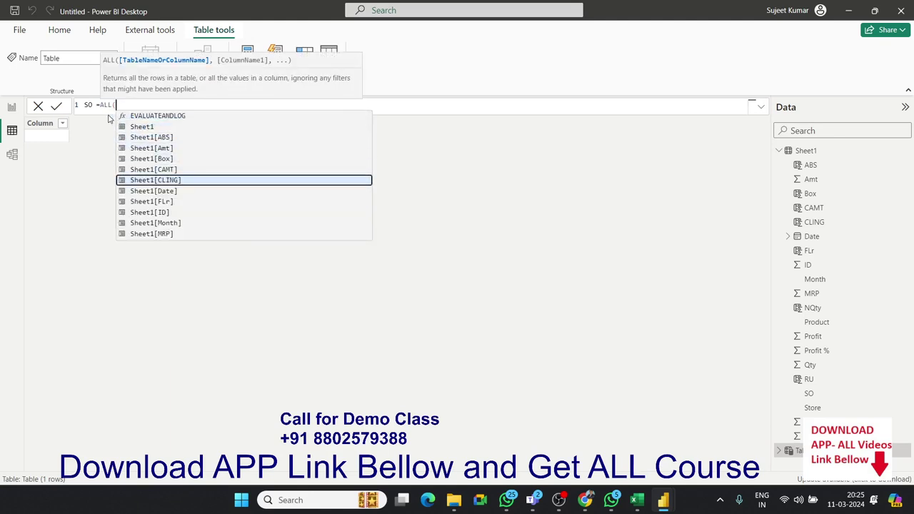
text(so)
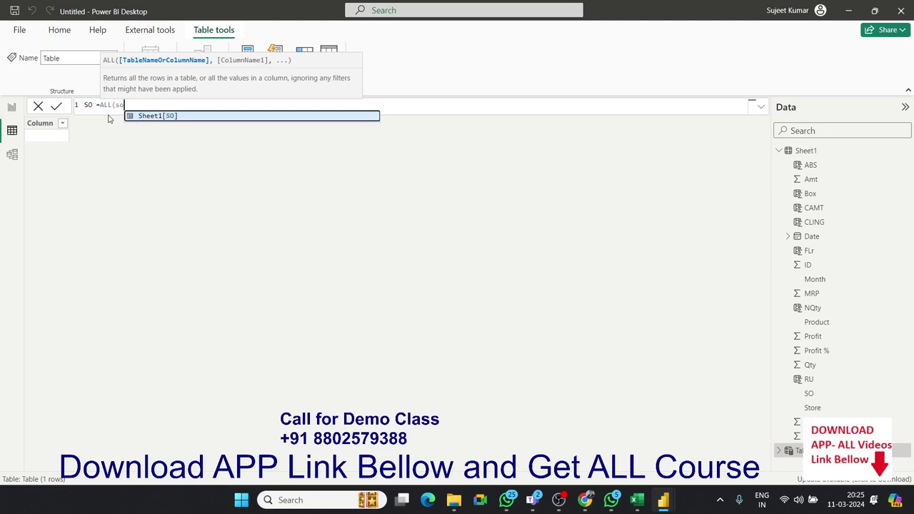
key(Tab)
text())
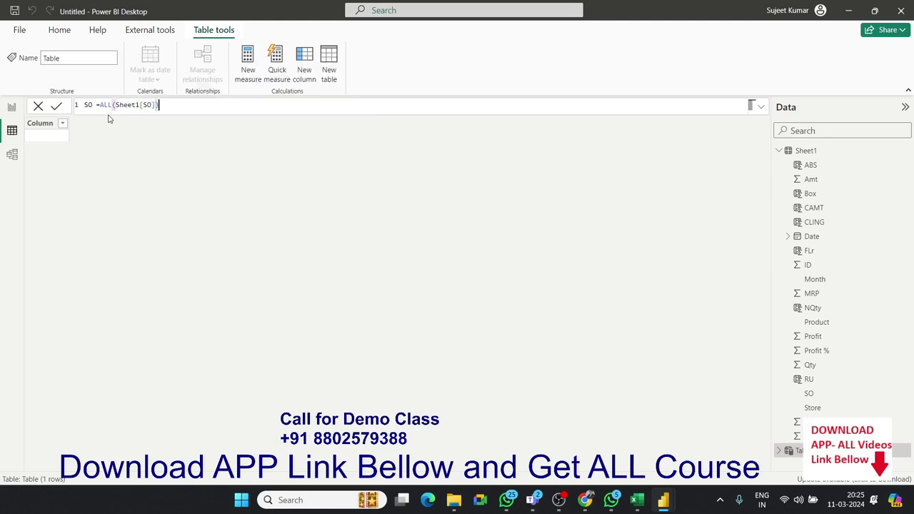
key(Return)
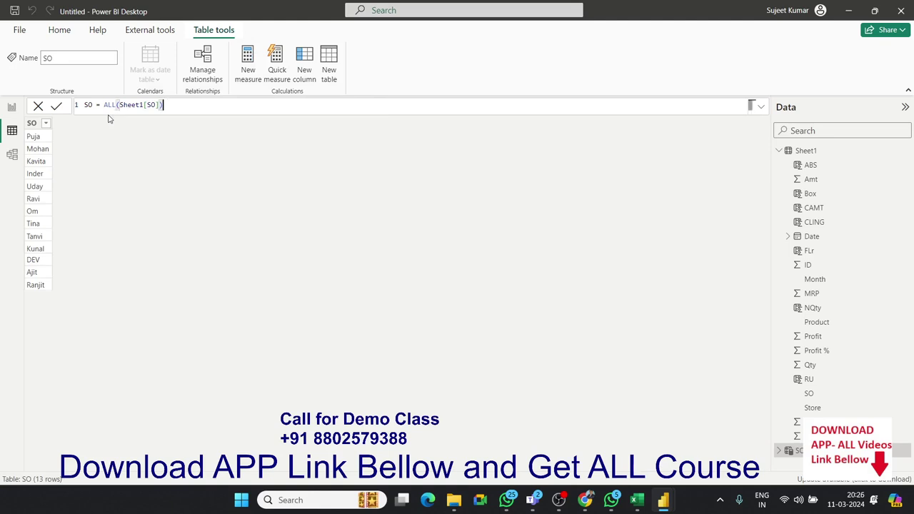
key(BackSpace)
text(,)
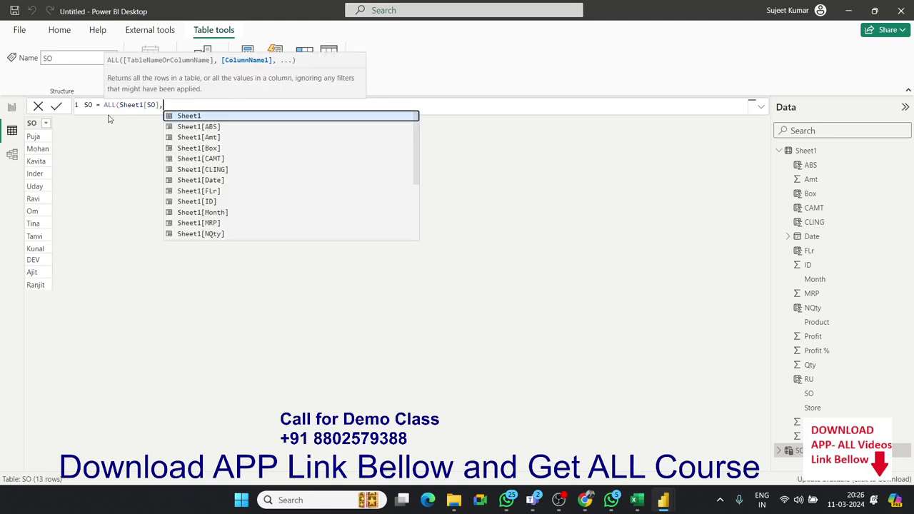
key(Down)
key(Down)
key(Down)
key(Down)
key(Down)
key(Down)
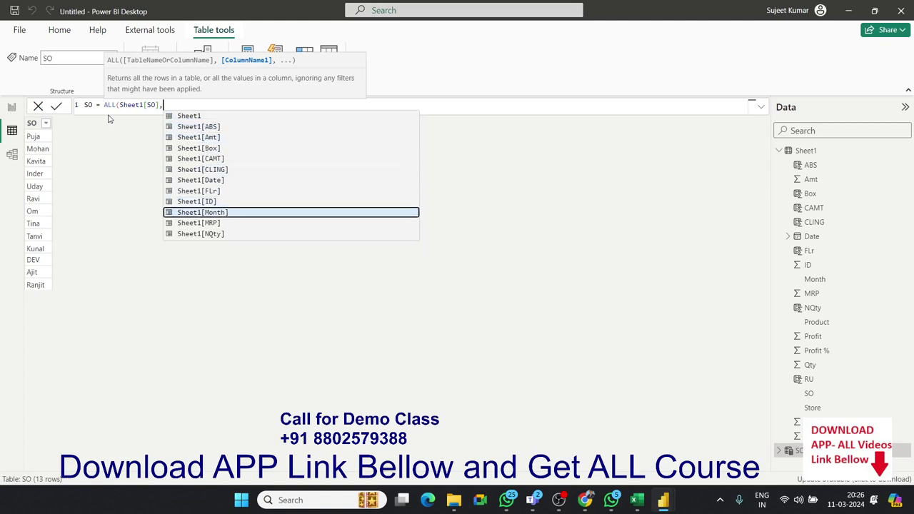
key(Down)
key(Down)
key(Down)
key(Down)
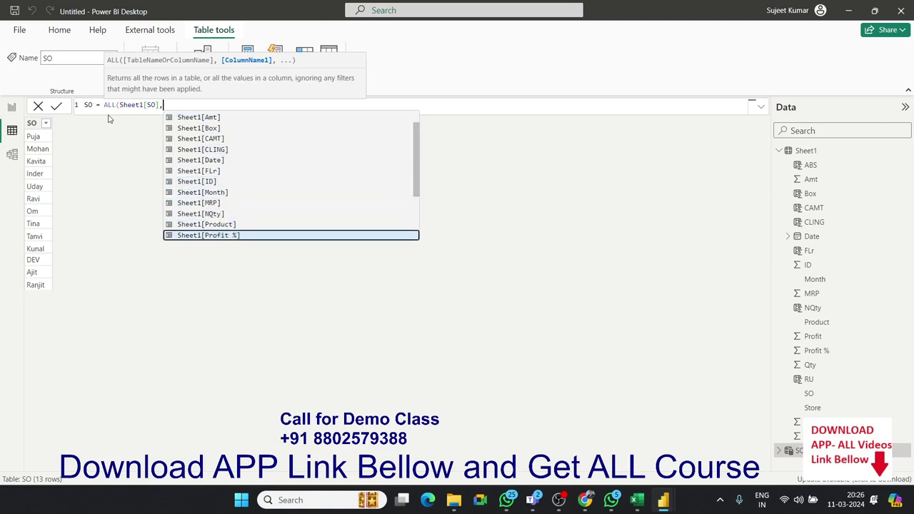
key(Down)
key(Down)
key(Down)
key(Down)
key(Down)
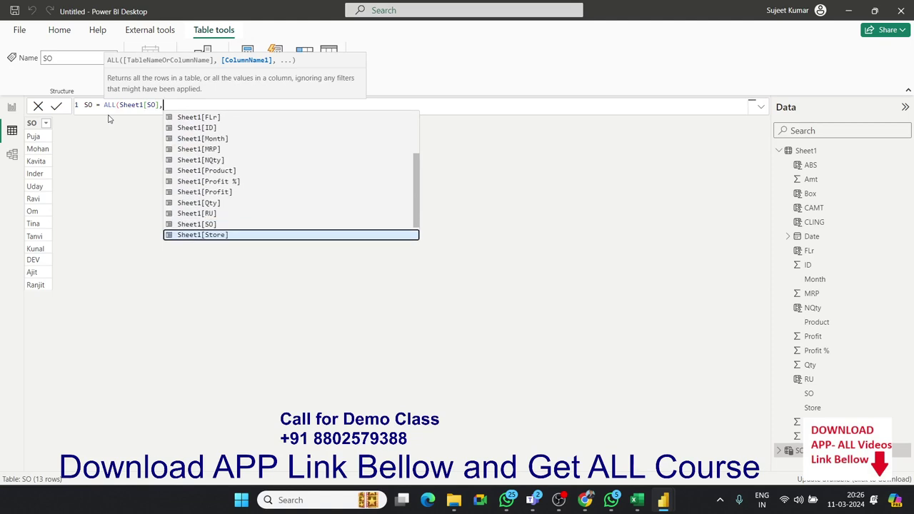
key(Tab)
text())
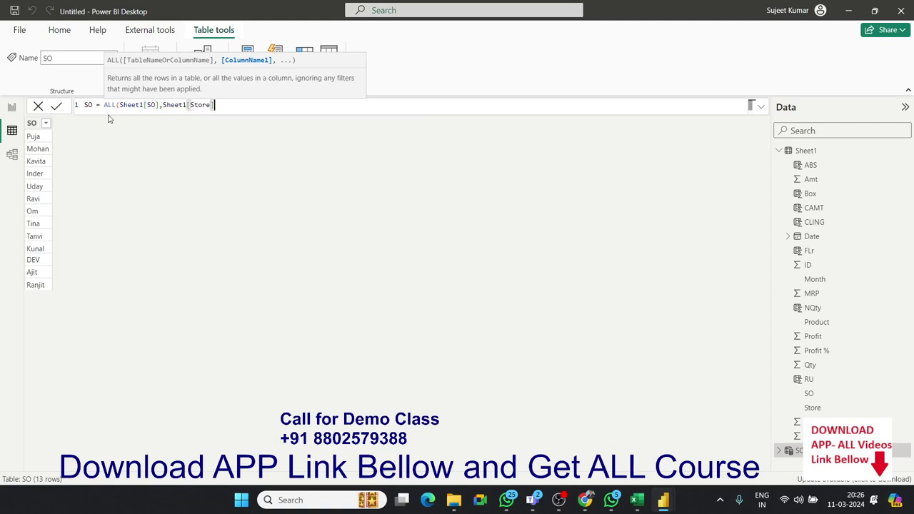
key(Return)
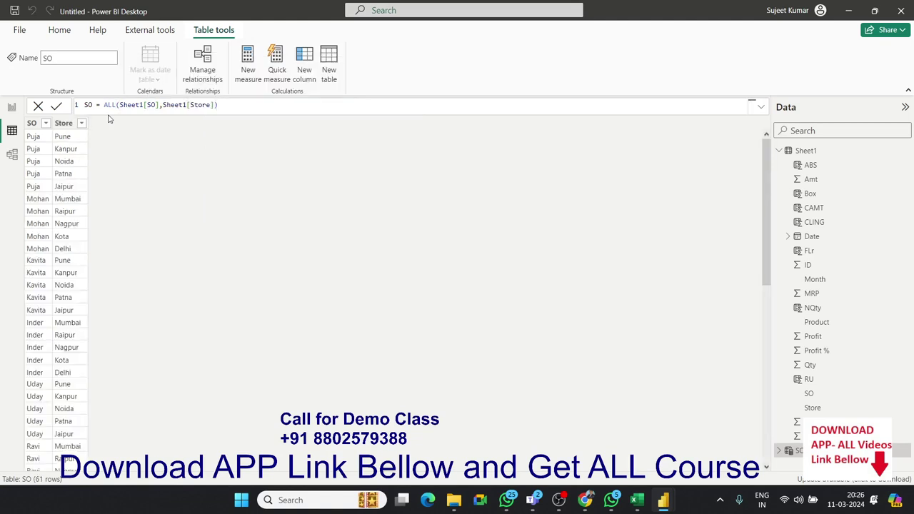
scroll(75, 235, down, 5)
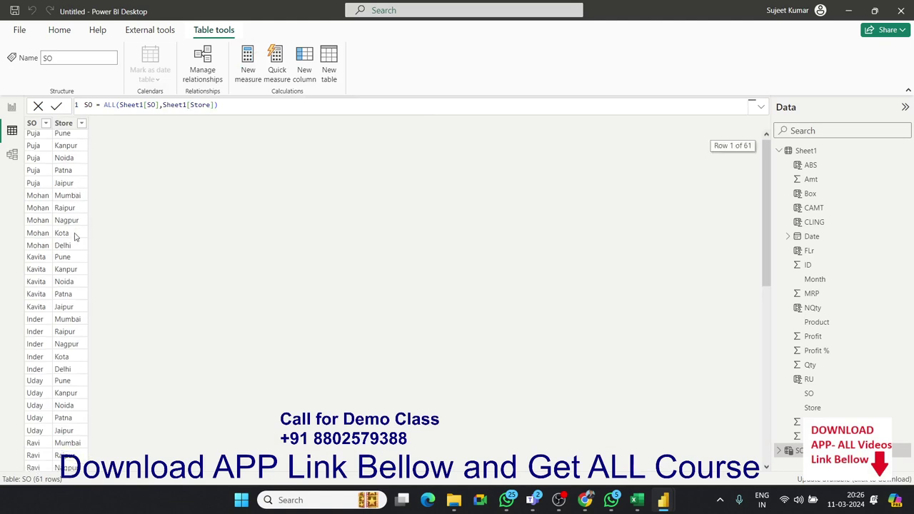
scroll(75, 235, up, 5)
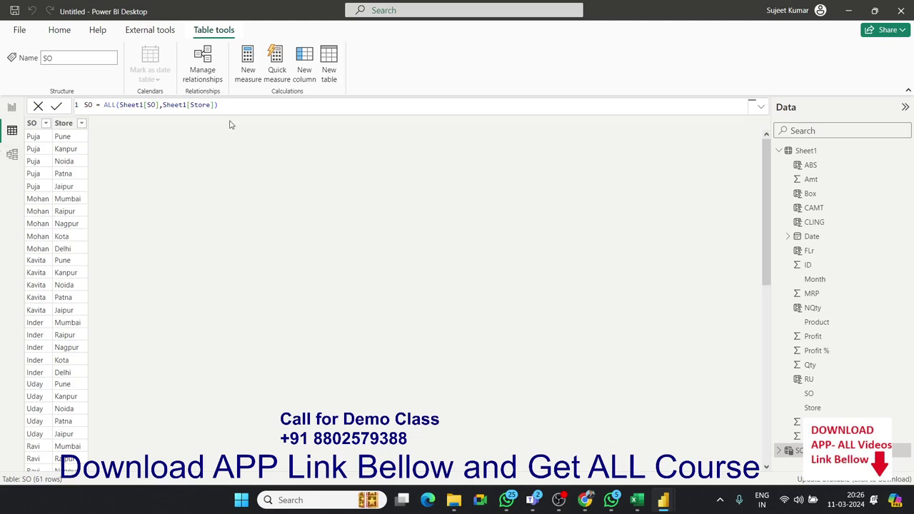
click(231, 106)
key(BackSpace)
key(BackSpace)
key(BackSpace)
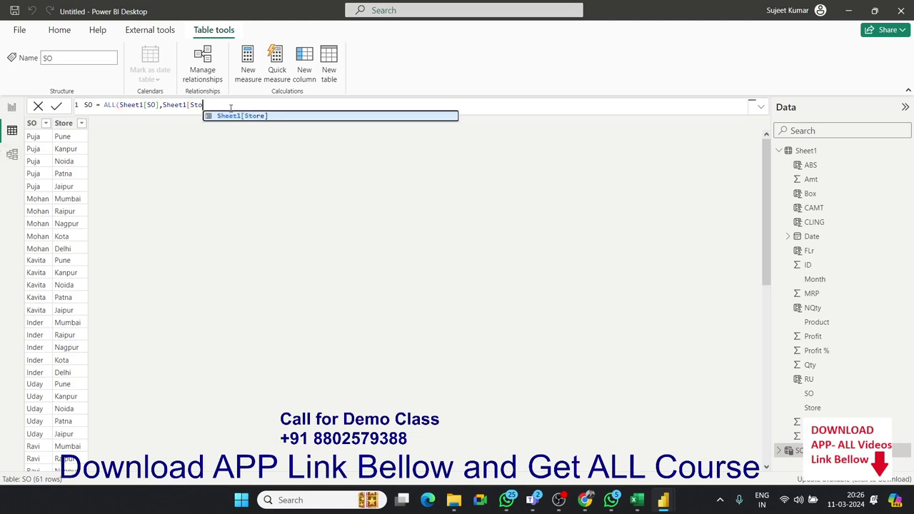
key(BackSpace)
key(BackSpace)
key(BackSpace)
key(BackSpace)
key(BackSpace)
key(BackSpace)
key(BackSpace)
text())
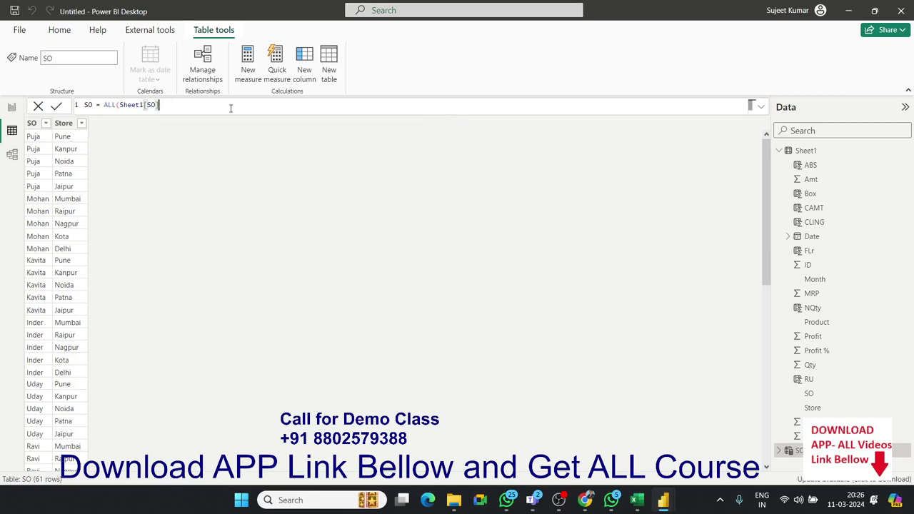
text())
key(Return)
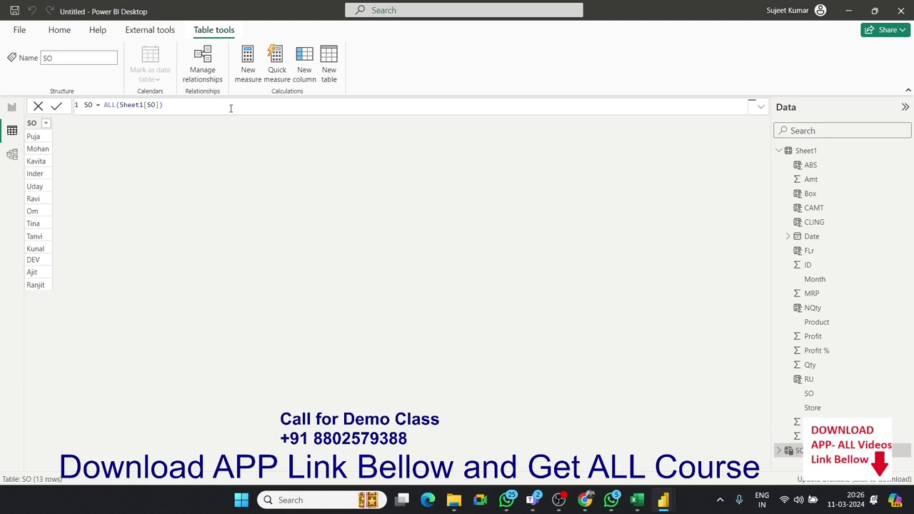
Step: Name the SO table's new column Store and begin a LOOKUPVALUE formula
click(828, 155)
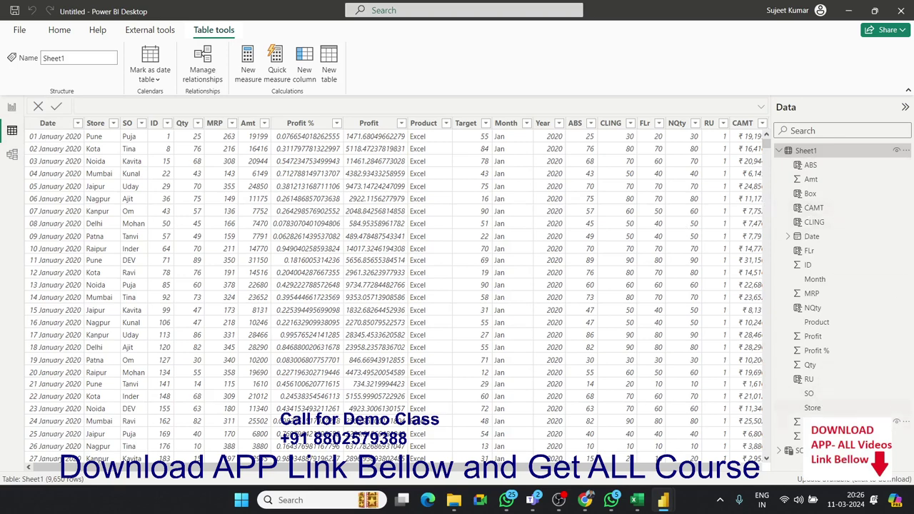
click(792, 451)
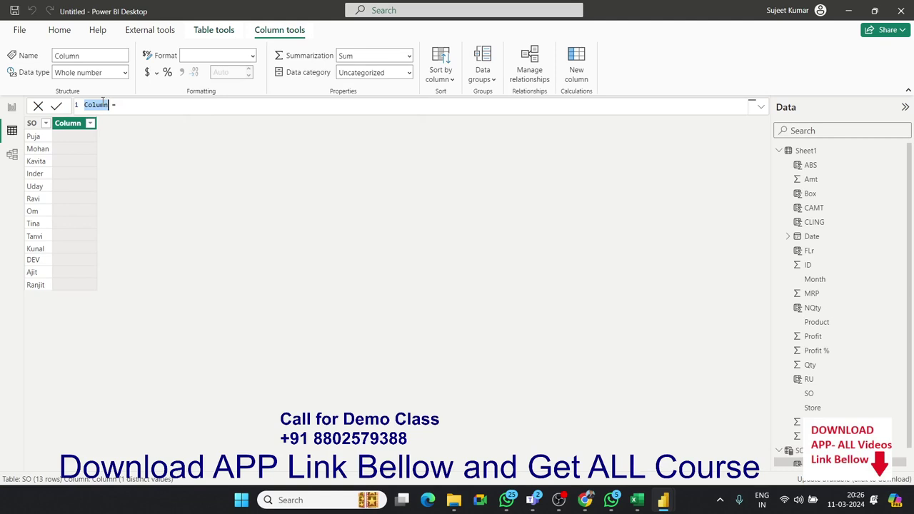
text(Store)
key(End)
text(lo)
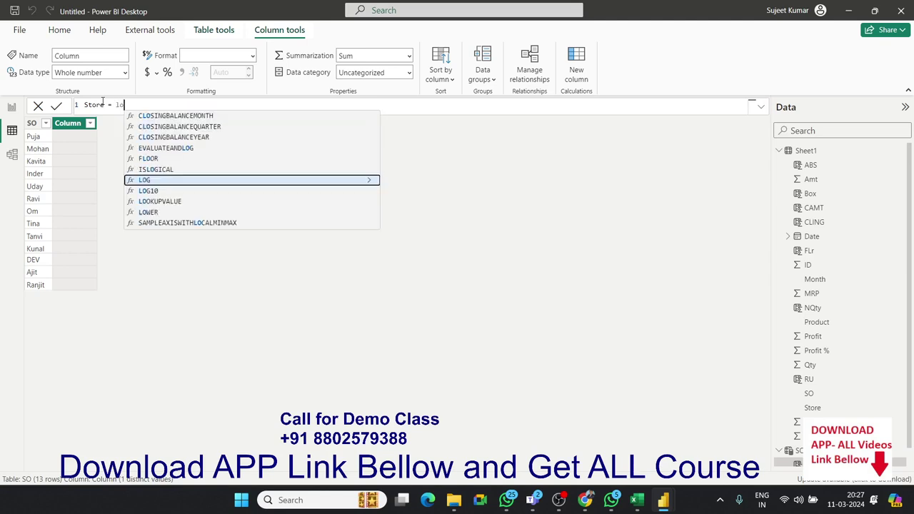
text(o)
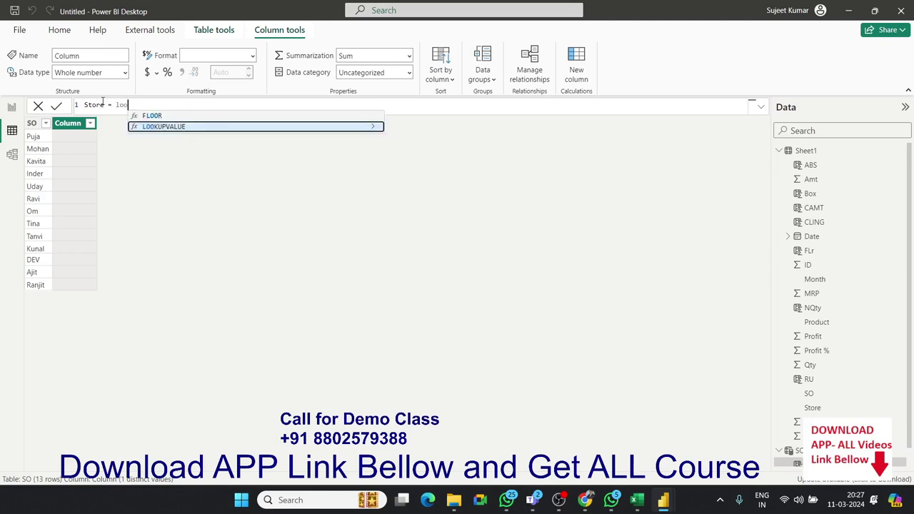
key(Tab)
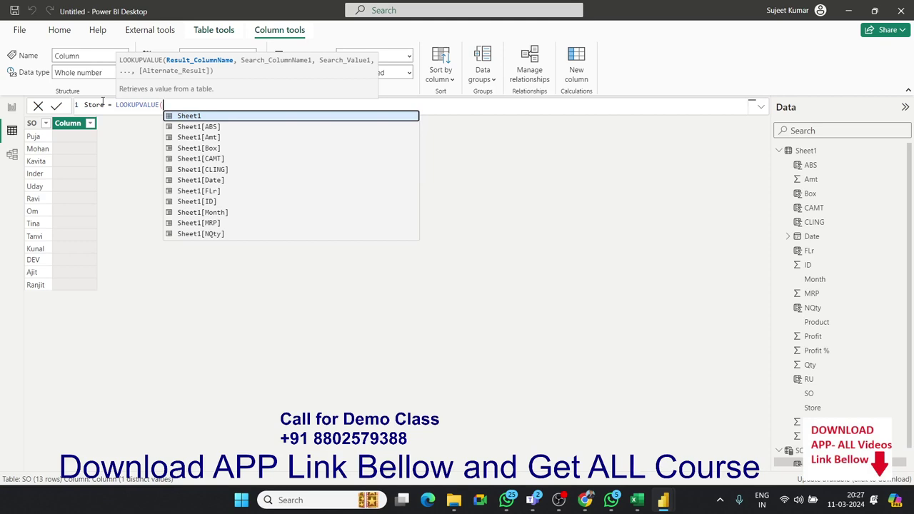
Step: Use Sheet1[Store] as the result column and Sheet1[SO] as the search column
key(Down)
key(Down)
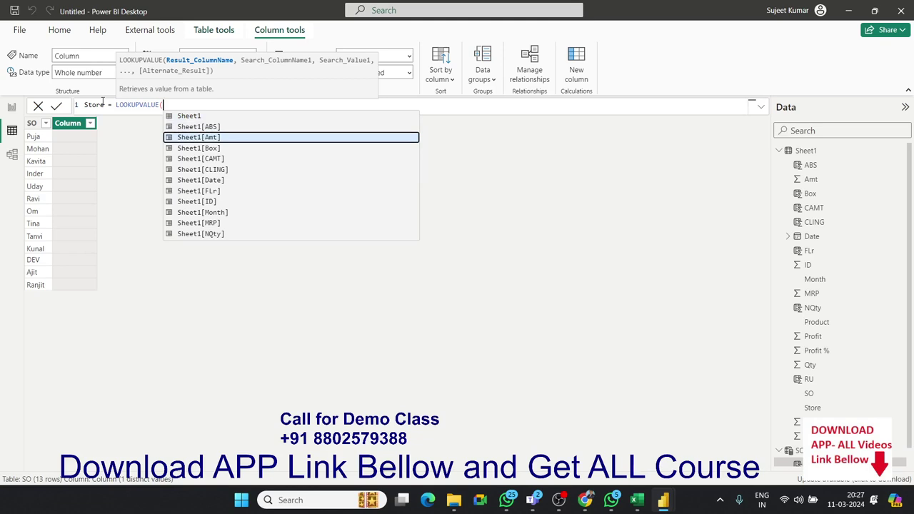
key(Down)
key(Down)
key(Down)
key(Down)
key(Down)
key(Down)
key(Down)
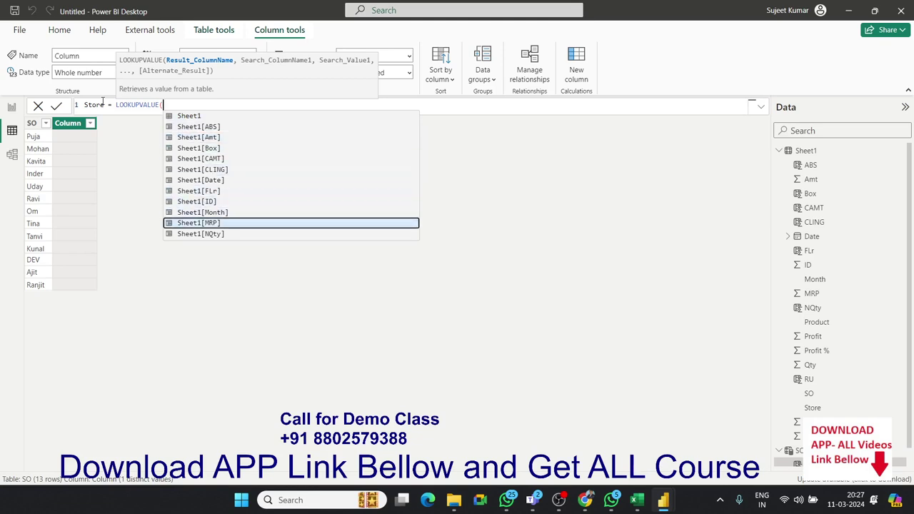
key(Down)
key(Down)
key(Down)
key(Down)
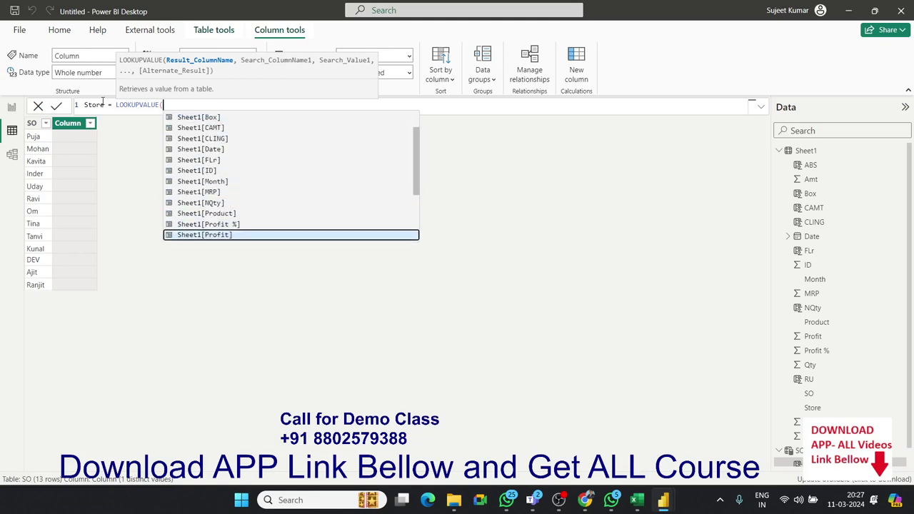
key(Down)
key(Down)
key(Down)
key(Down)
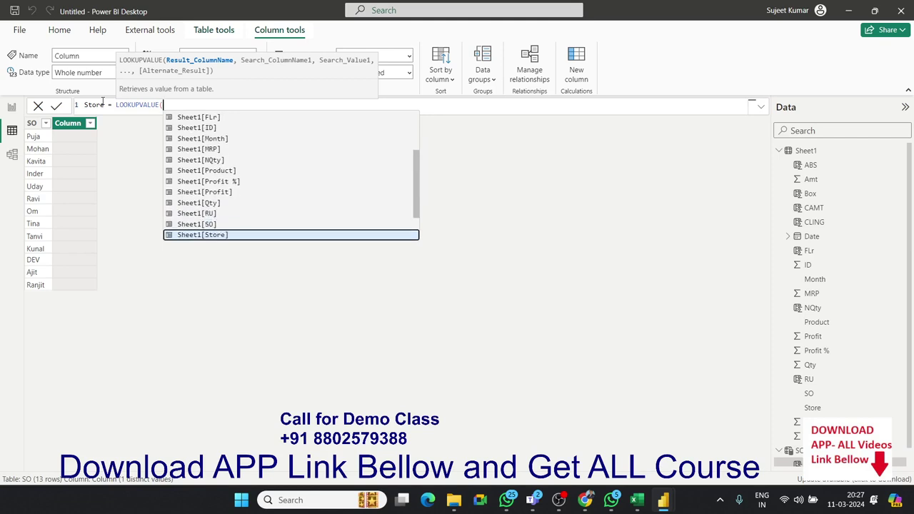
key(Tab)
text(,)
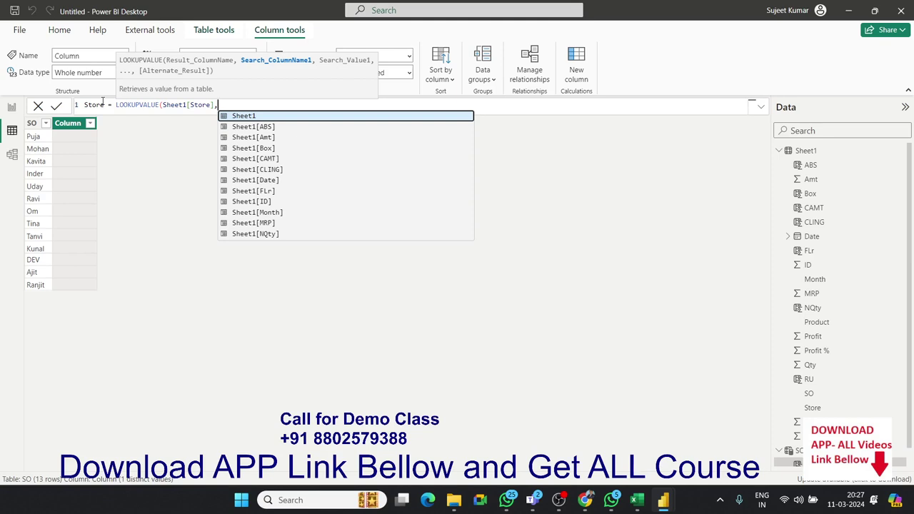
key(Down)
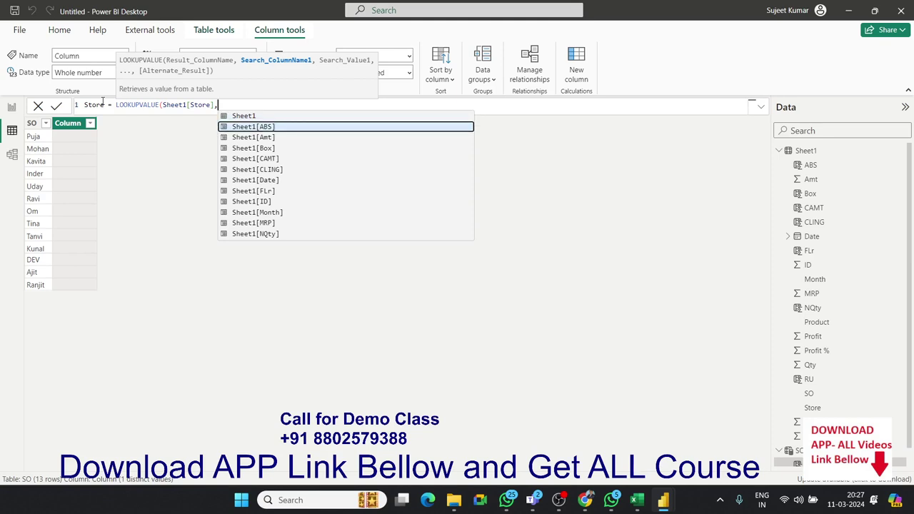
key(Down)
key(Down)
key(Down)
key(Down)
key(Down)
key(Down)
key(Down)
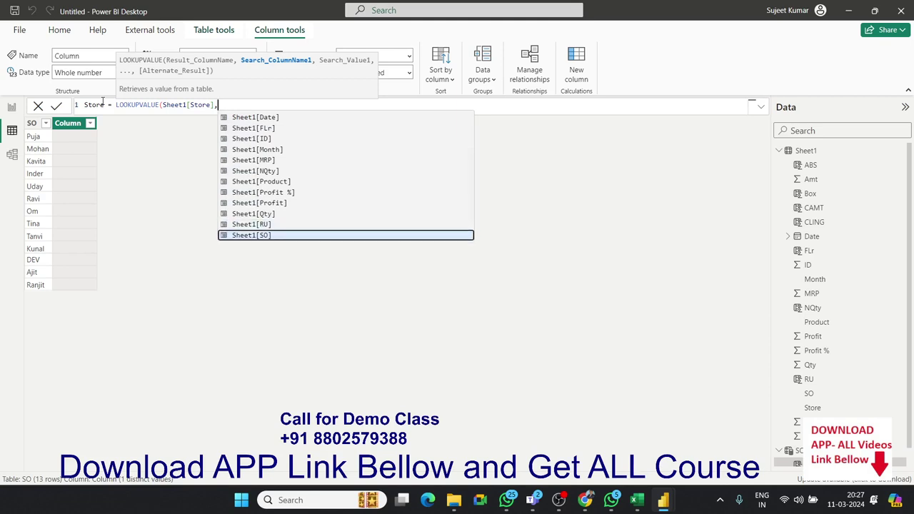
key(Tab)
Step: Pass SO[SO] as the search value and commit the lookup, which returns #ERROR
text(,)
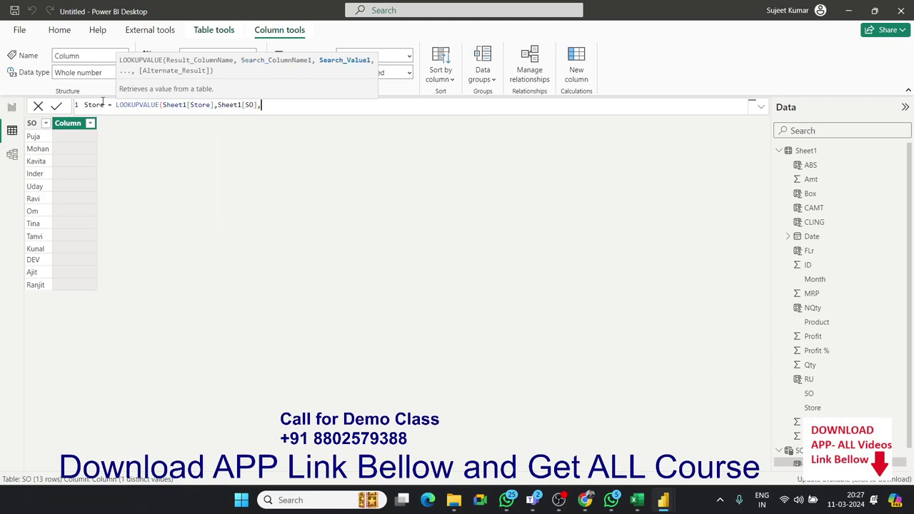
text(so)
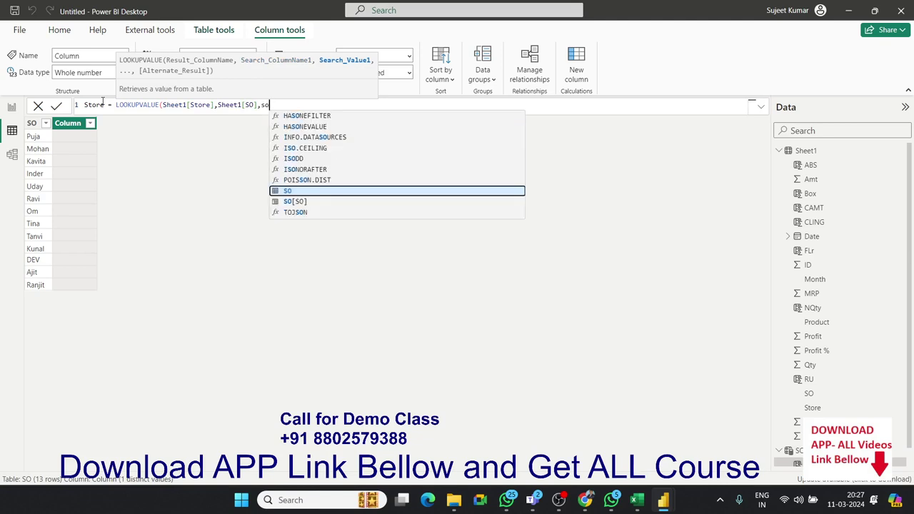
key(Down)
key(Down)
key(Up)
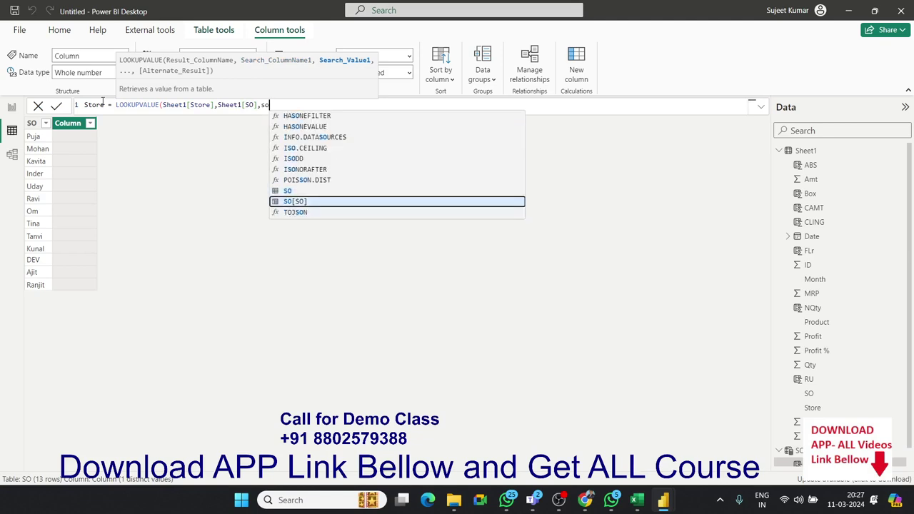
key(Tab)
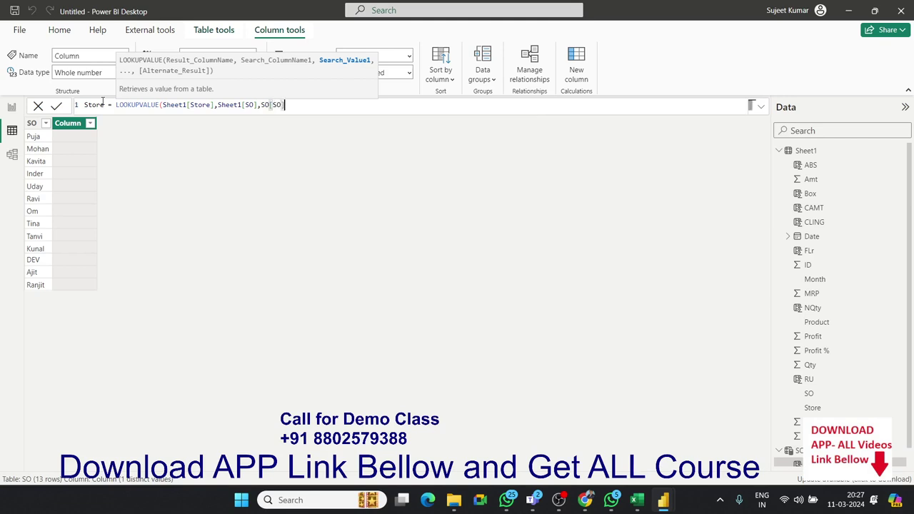
text())
key(Return)
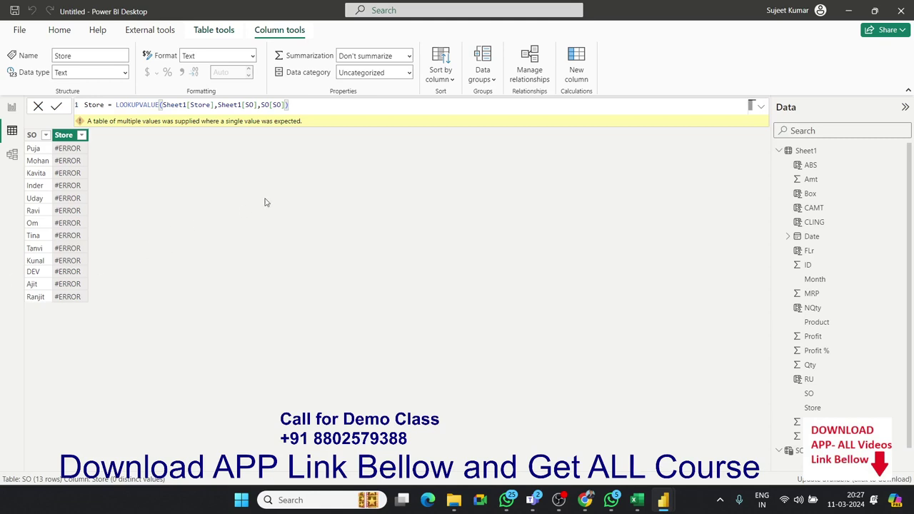
Step: Erase the Store column's LOOKUPVALUE formula down to 'Store =' and commit it blank
click(344, 108)
key(BackSpace)
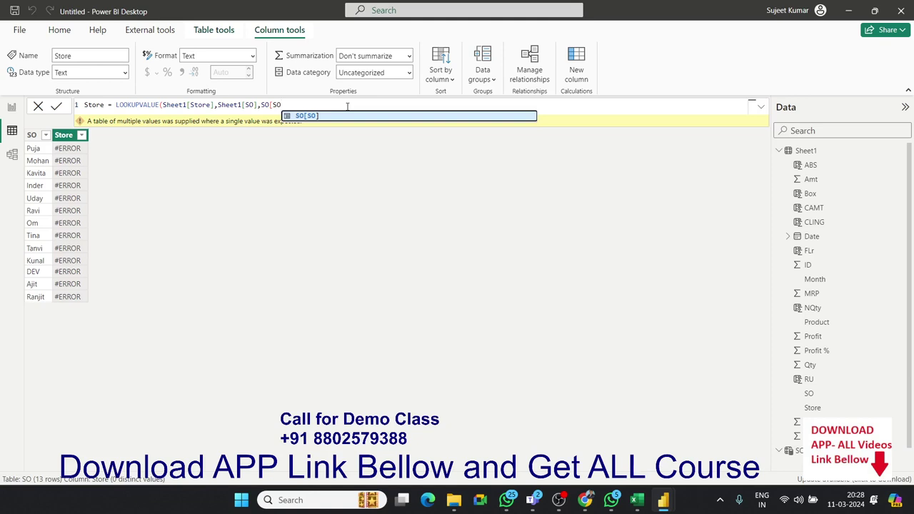
key(BackSpace)
key(BackSpace)
key(BackSpace)
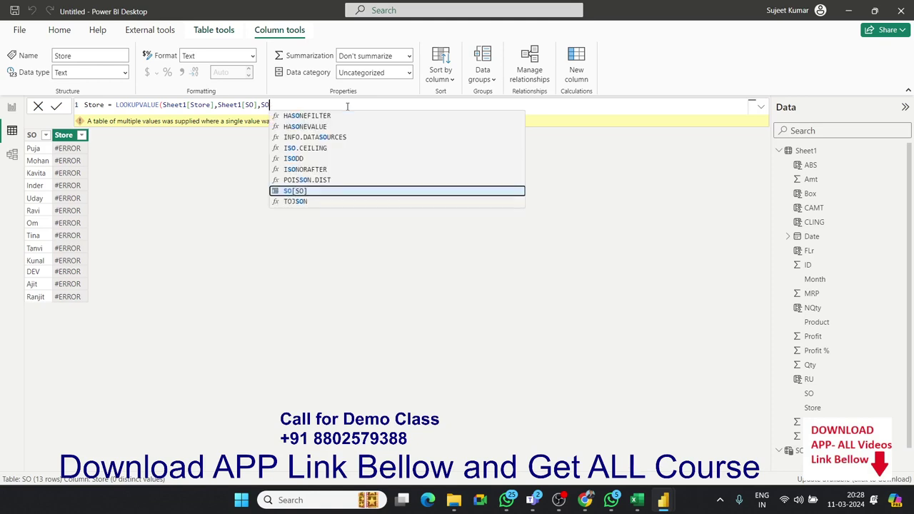
key(BackSpace)
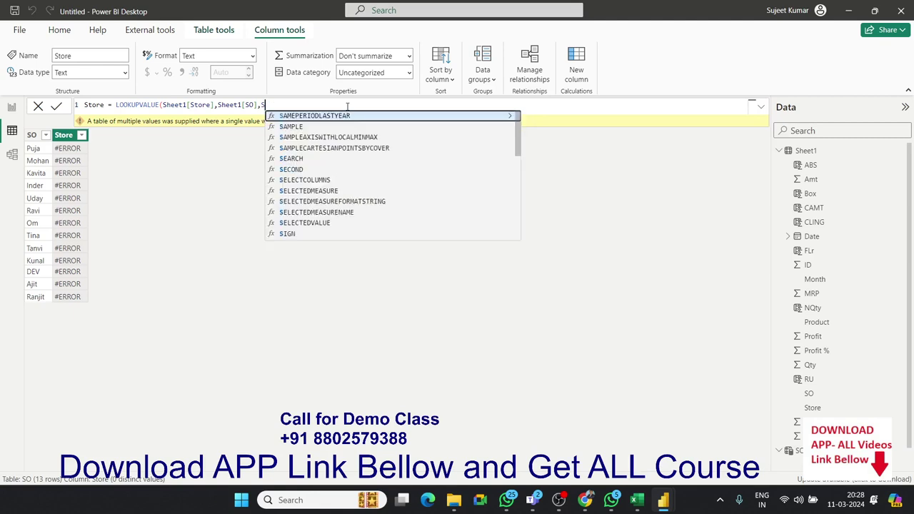
key(BackSpace)
key(BackSpace)
key(BackSpace)
key(BackSpace)
key(BackSpace)
key(BackSpace)
key(BackSpace)
key(BackSpace)
key(BackSpace)
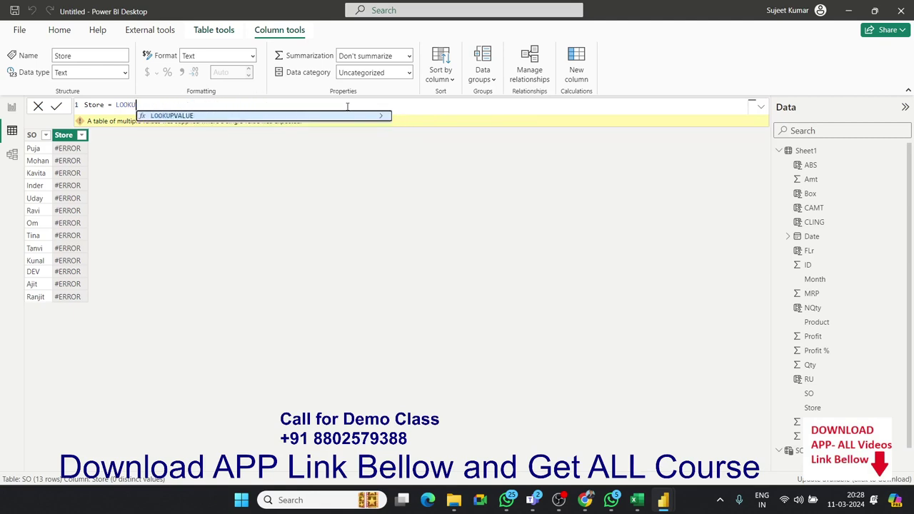
key(BackSpace)
key(BackSpace)
key(BackSpace)
key(BackSpace)
key(BackSpace)
key(BackSpace)
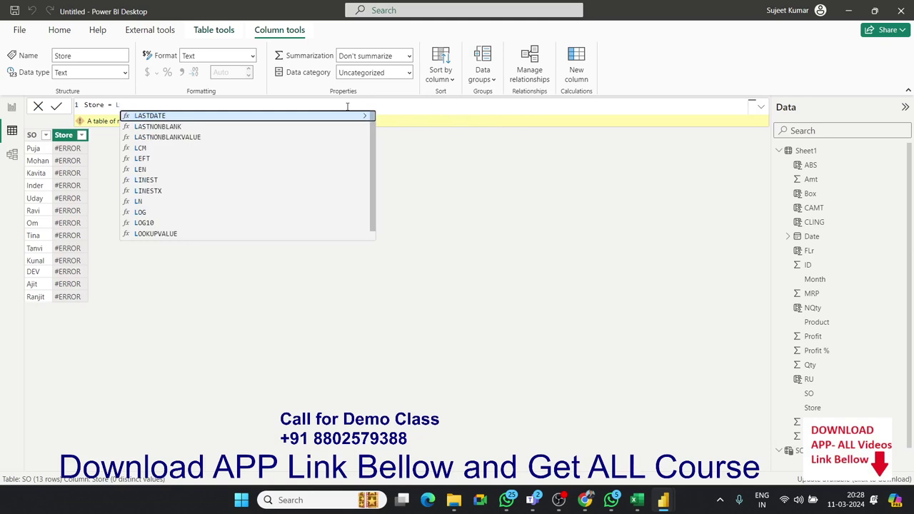
key(BackSpace)
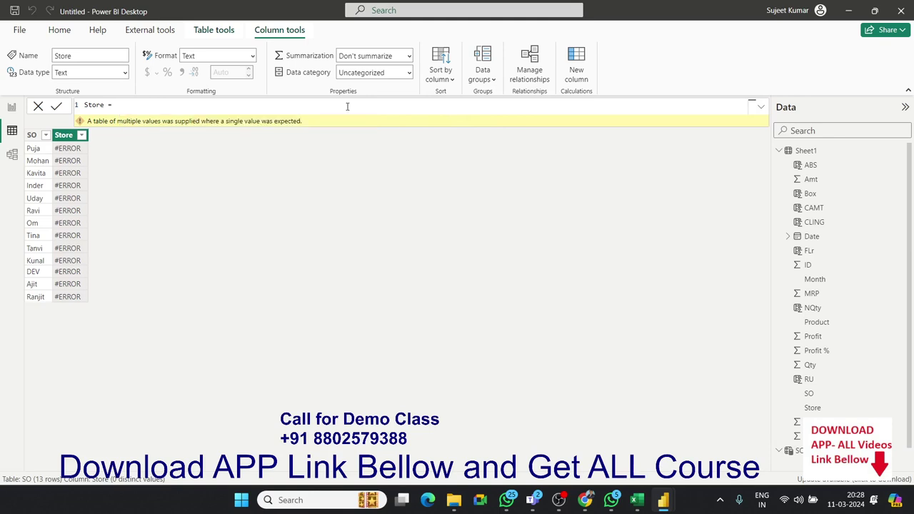
key(BackSpace)
key(BackSpace)
key(BackSpace)
key(BackSpace)
key(BackSpace)
key(BackSpace)
key(Return)
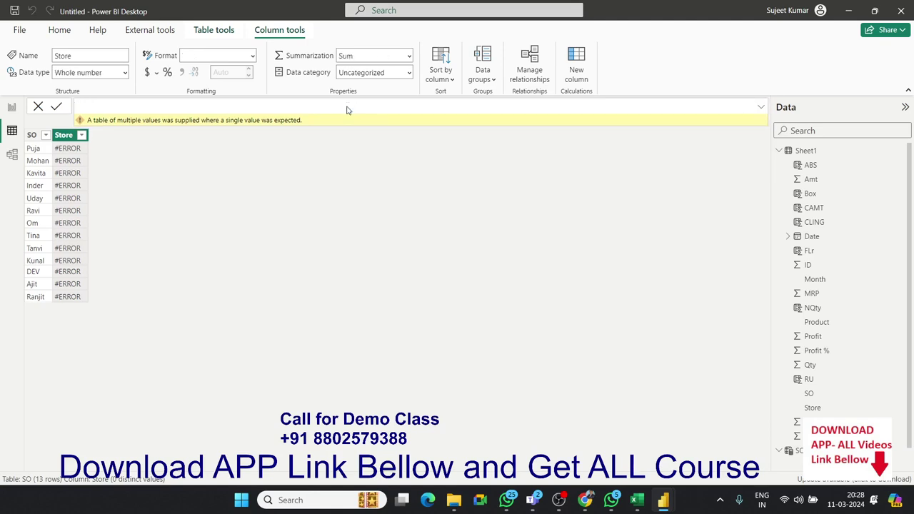
Step: Select the SO column and reconfirm its formula
click(36, 126)
click(115, 108)
key(Return)
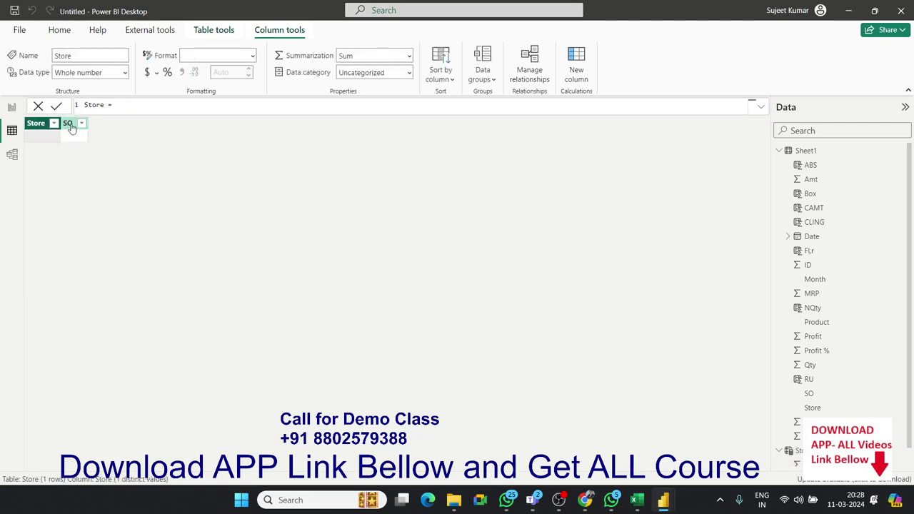
click(70, 125)
scroll(793, 451, down, 1)
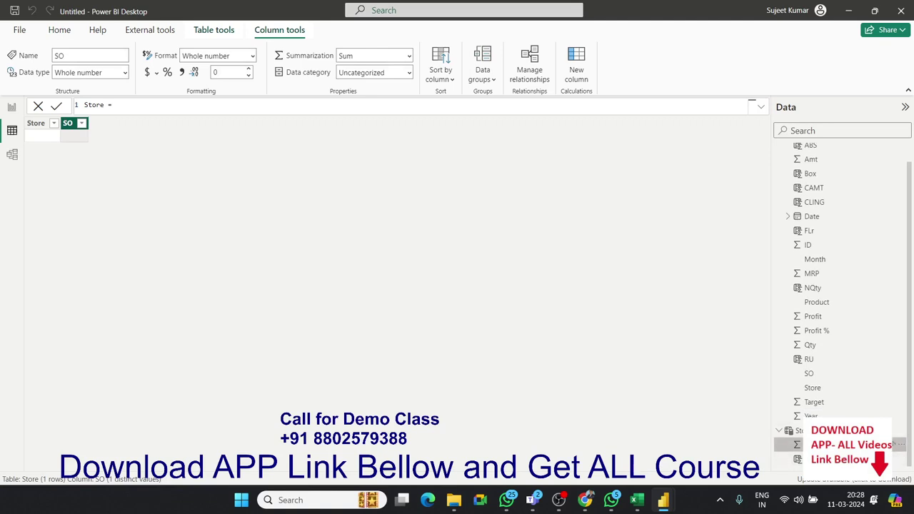
Step: Delete the Store table from the model and confirm the deletion
click(796, 431)
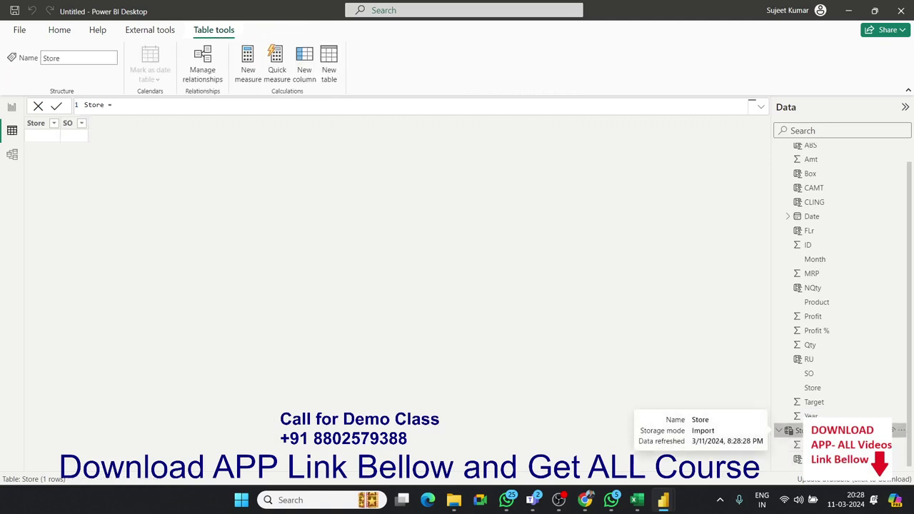
click(807, 445)
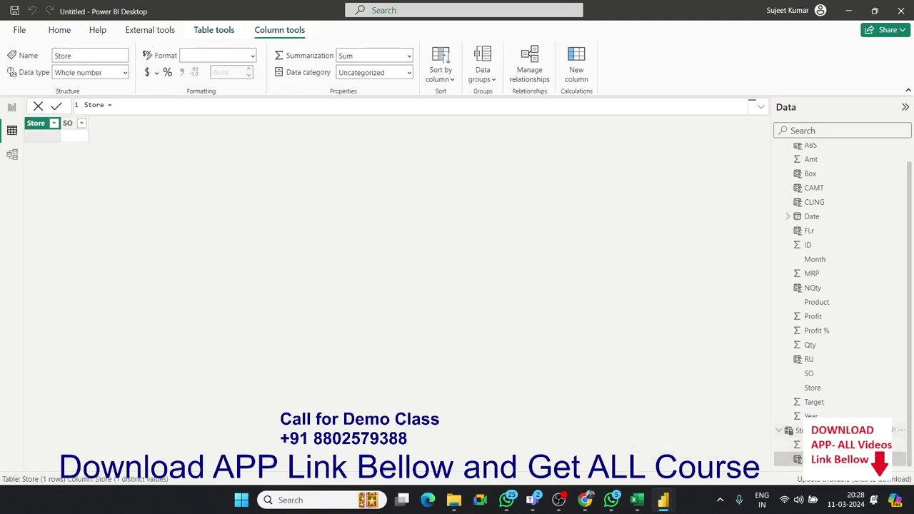
click(796, 431)
scroll(796, 431, up, 1)
scroll(796, 431, down, 1)
right_click(796, 430)
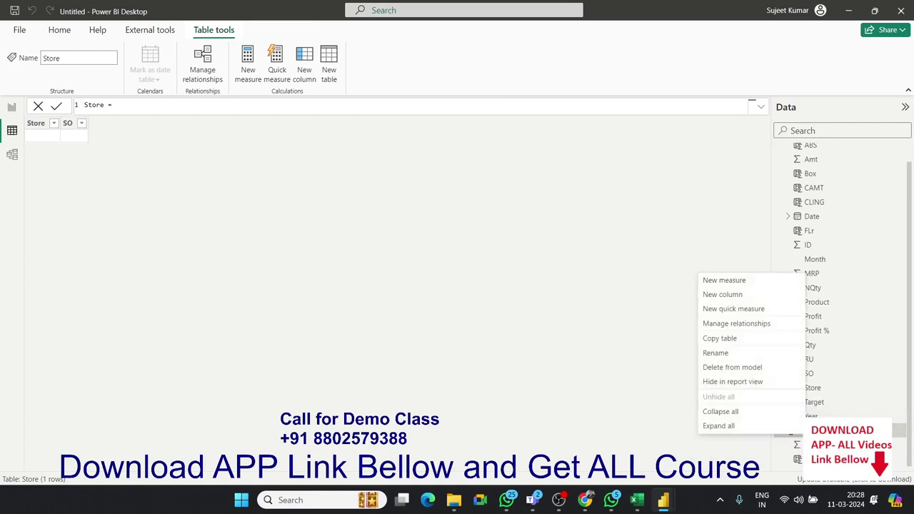
click(735, 368)
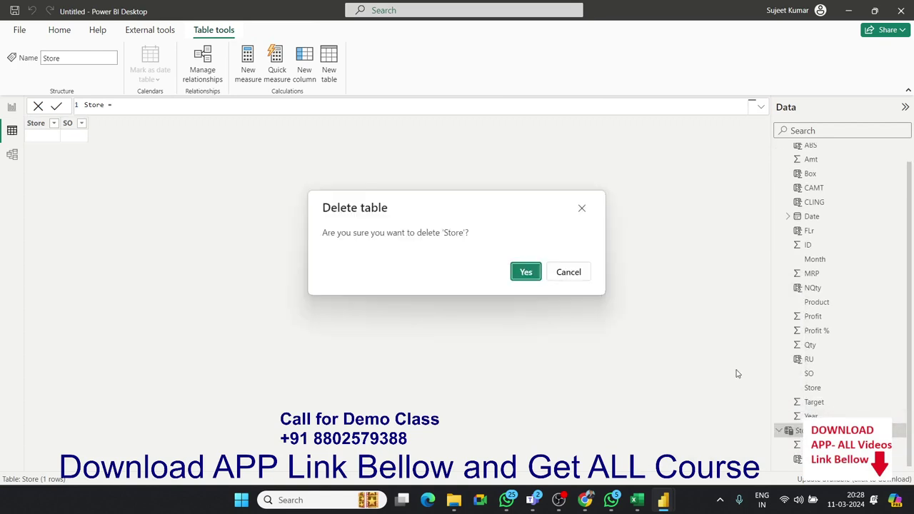
click(522, 273)
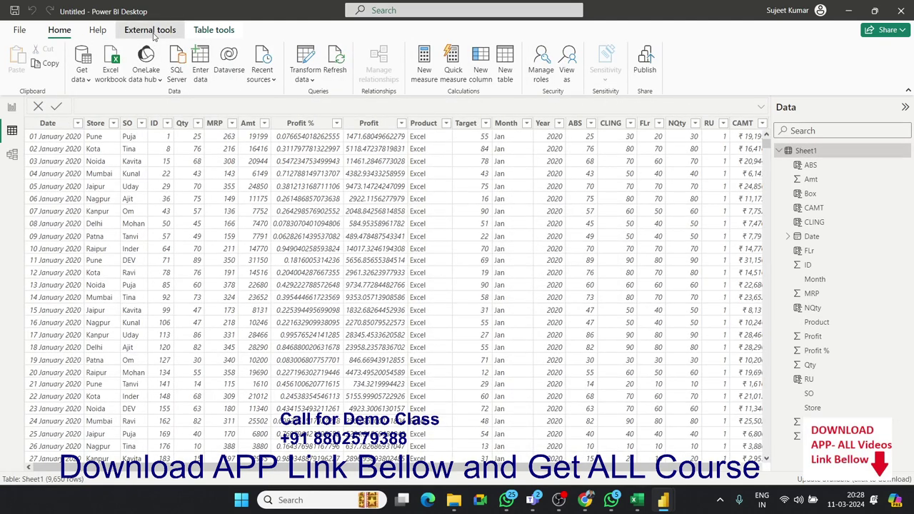
Step: Create calculated table SO_ST = ALL(Sheet1[SO], Sheet1[Store])
click(214, 30)
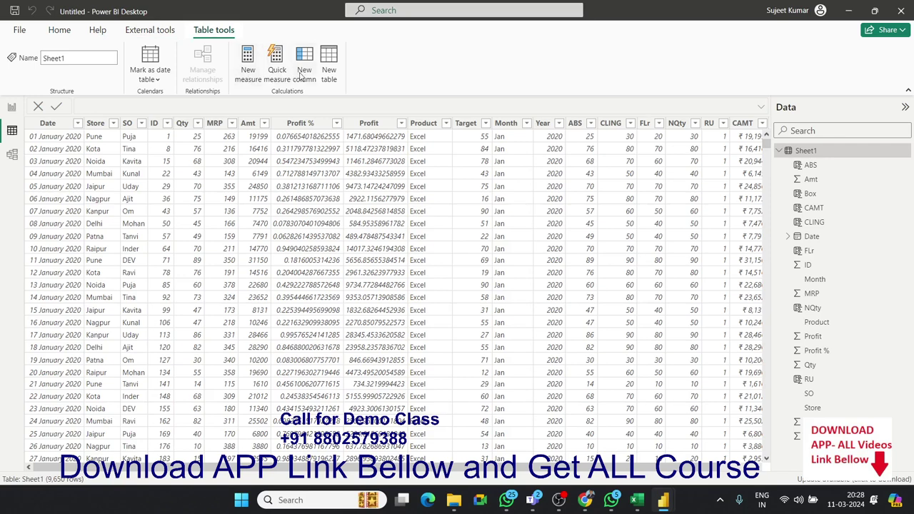
click(328, 72)
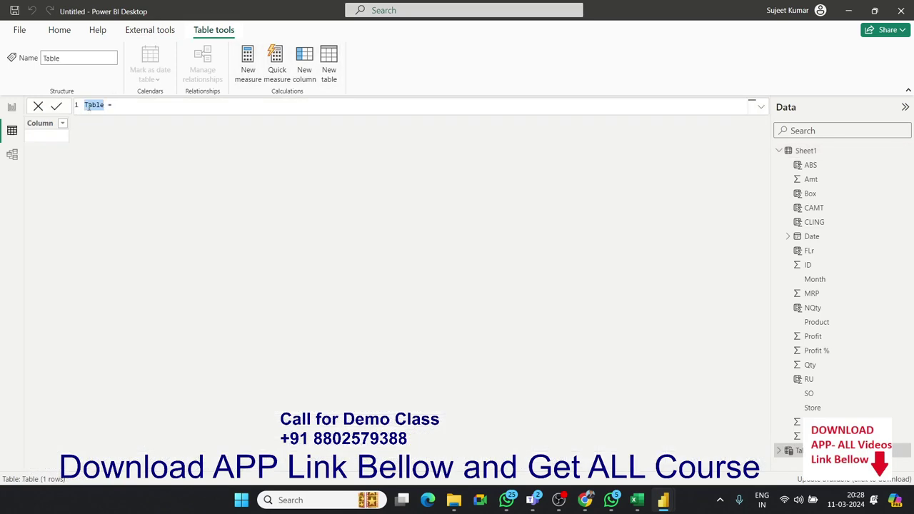
text(SP_ST =)
text(A)
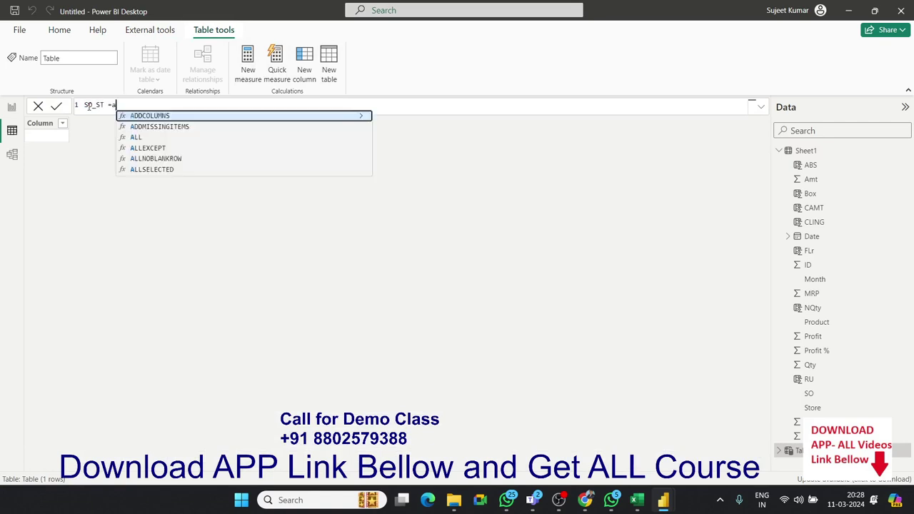
text(LL(Sheet1[S)
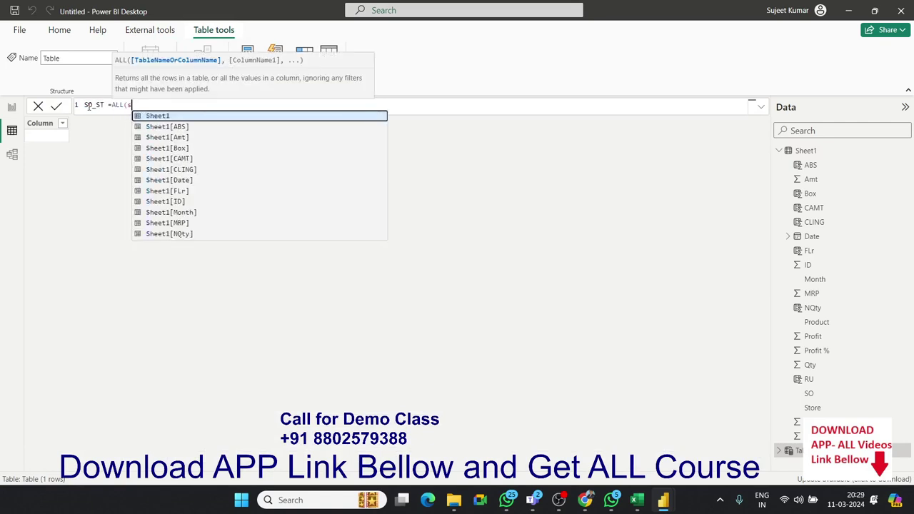
text(O)
key(Tab)
text())
text(,)
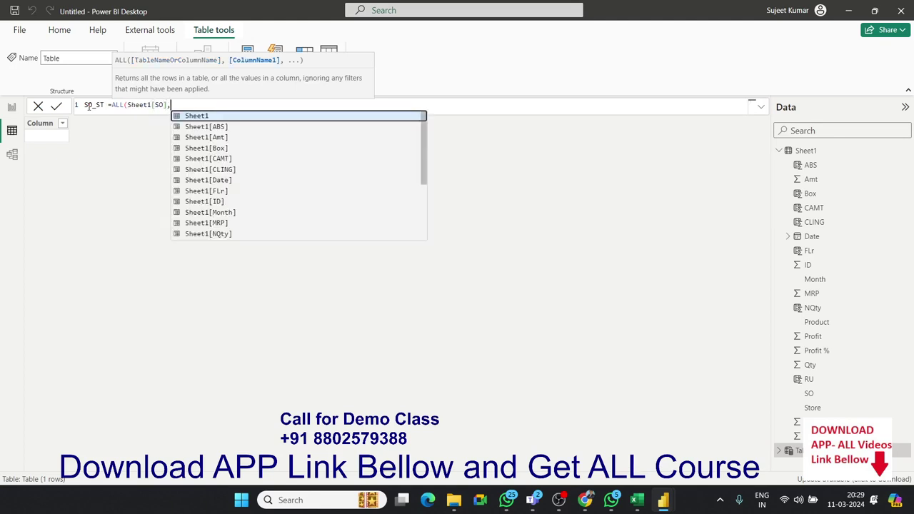
text(st)
key(Tab)
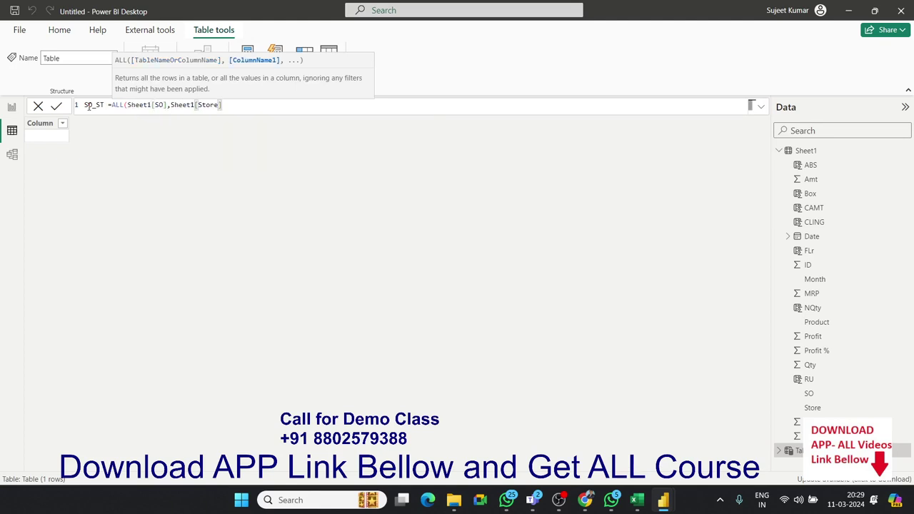
text())
key(Return)
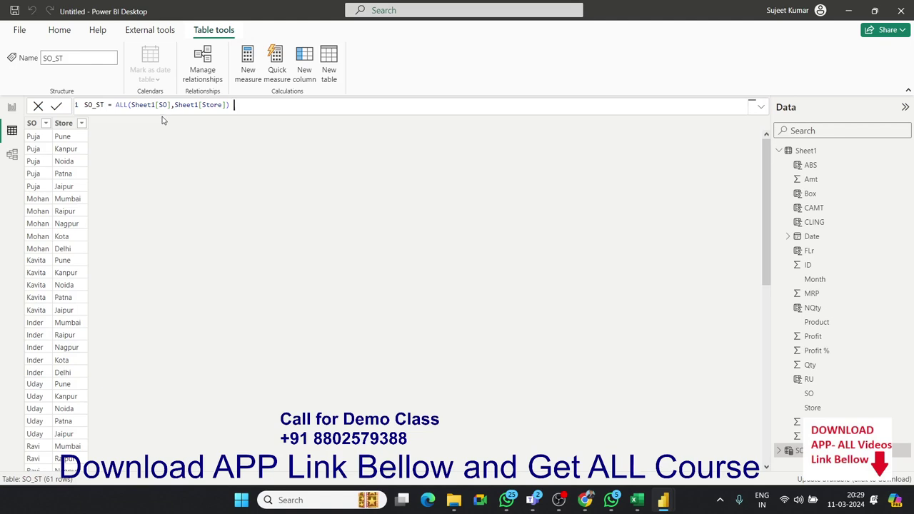
Step: Scroll through the 61 SO/Store rows, then clear the SO_ST formula text
scroll(133, 198, down, 4)
scroll(108, 260, down, 8)
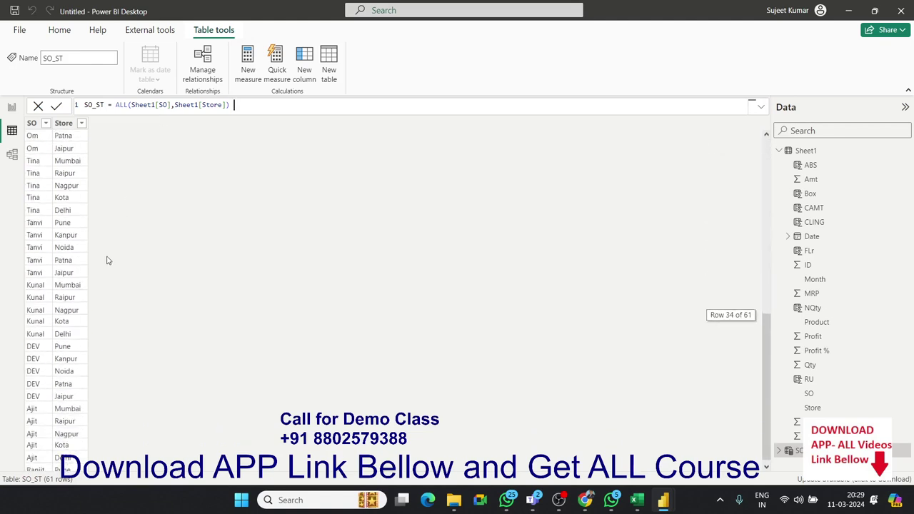
scroll(106, 260, up, 11)
scroll(107, 260, up, 1)
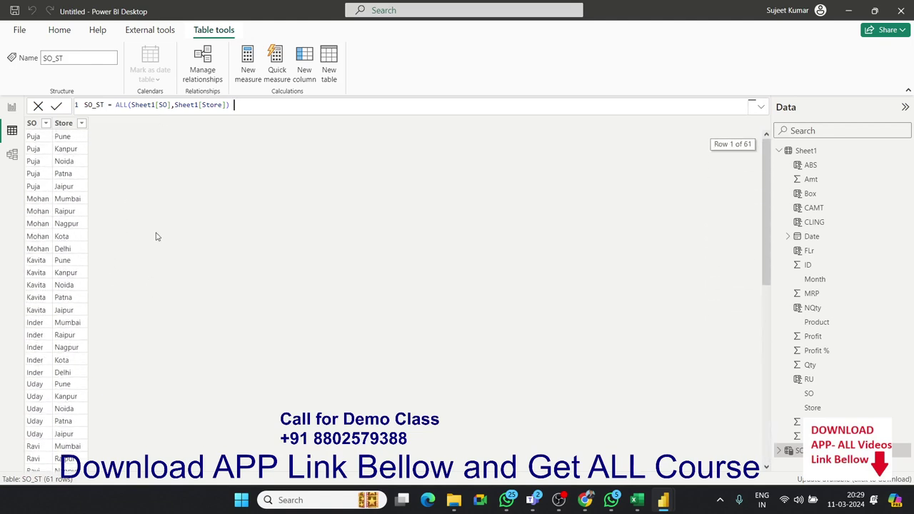
key(ctrl+a)
key(BackSpace)
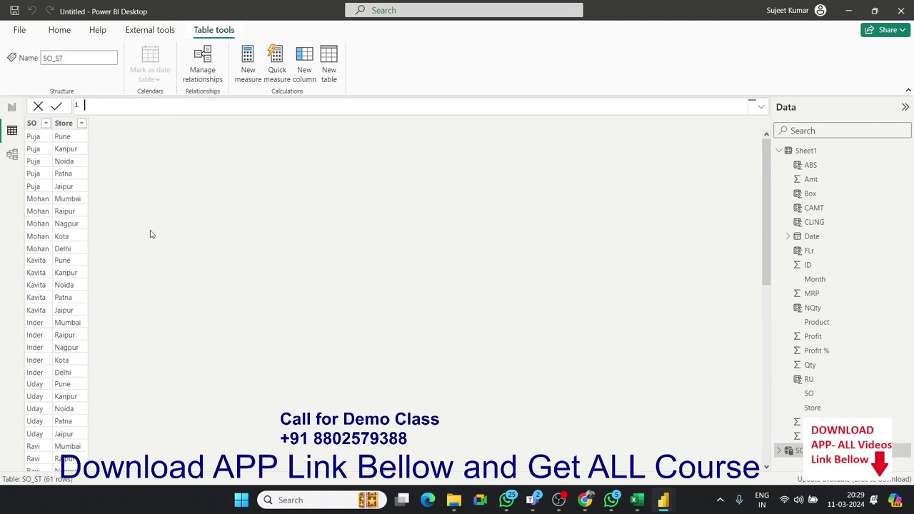
key(Return)
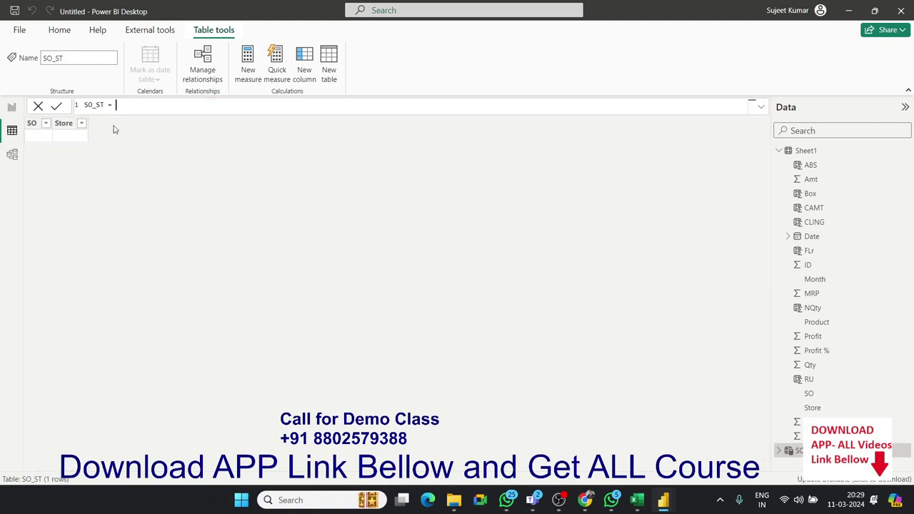
drag(117, 105, 24, 106)
key(BackSpace)
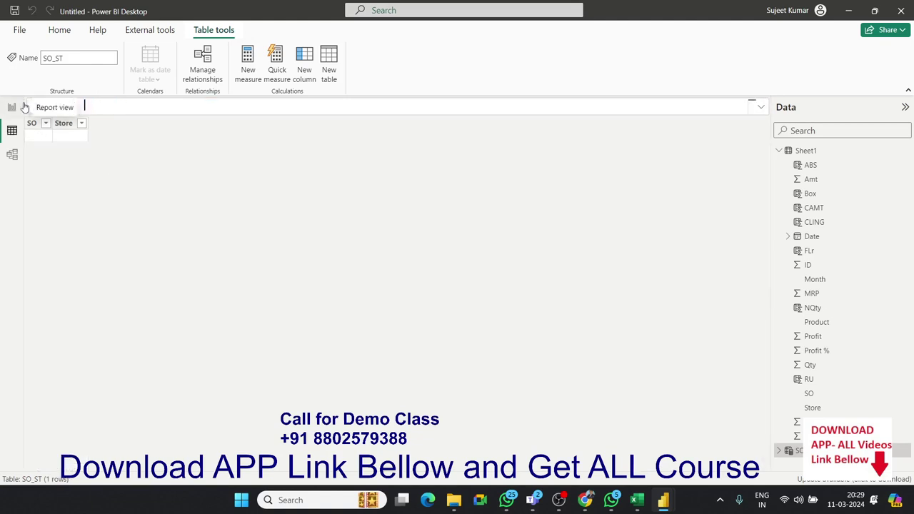
Step: Switch to Excel and open UF_Day-1 from the Recent files list
key(alt+Tab)
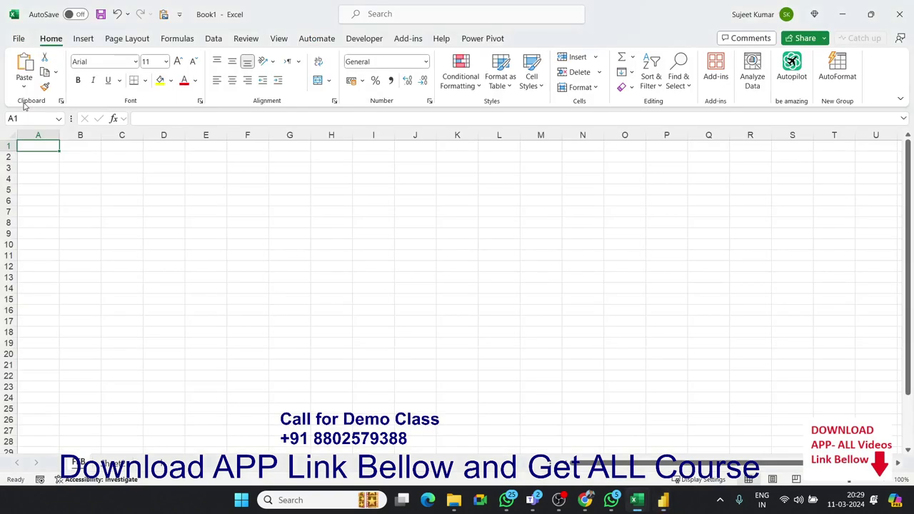
key(alt+Tab)
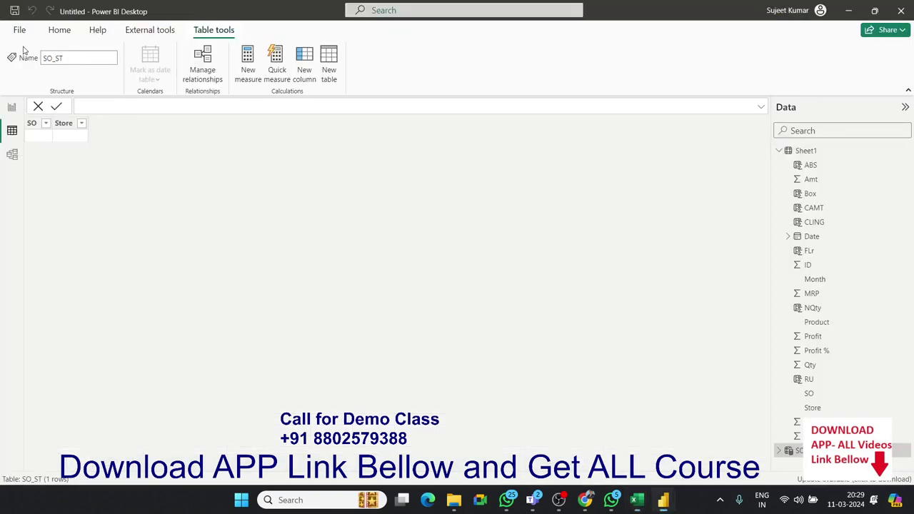
key(alt+Tab)
key(alt+f)
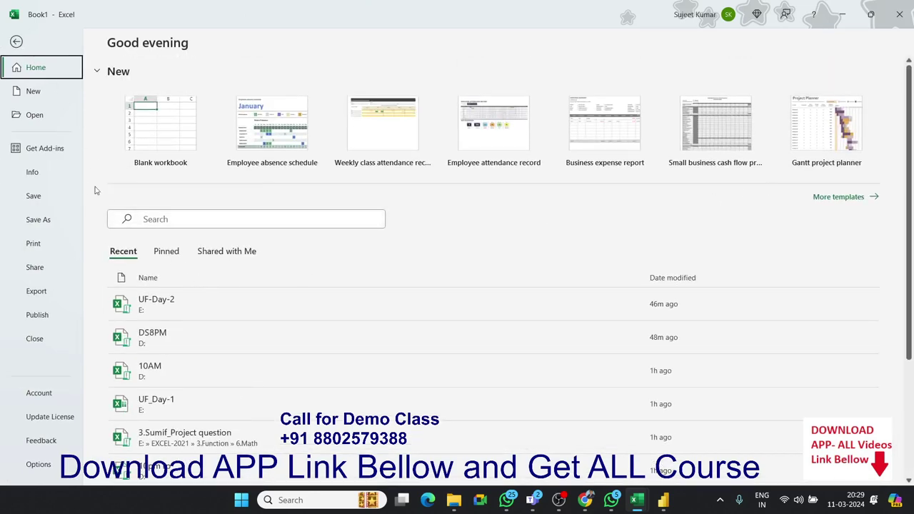
scroll(165, 347, down, 2)
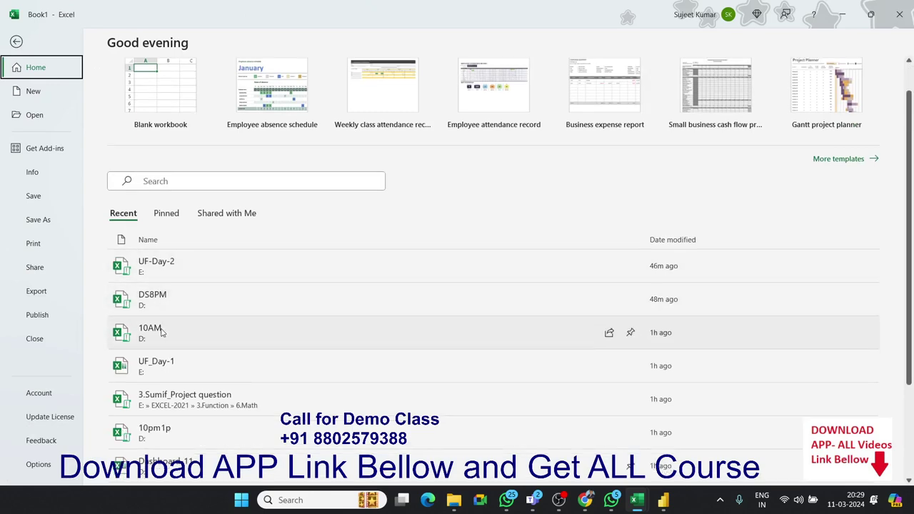
scroll(171, 368, down, 1)
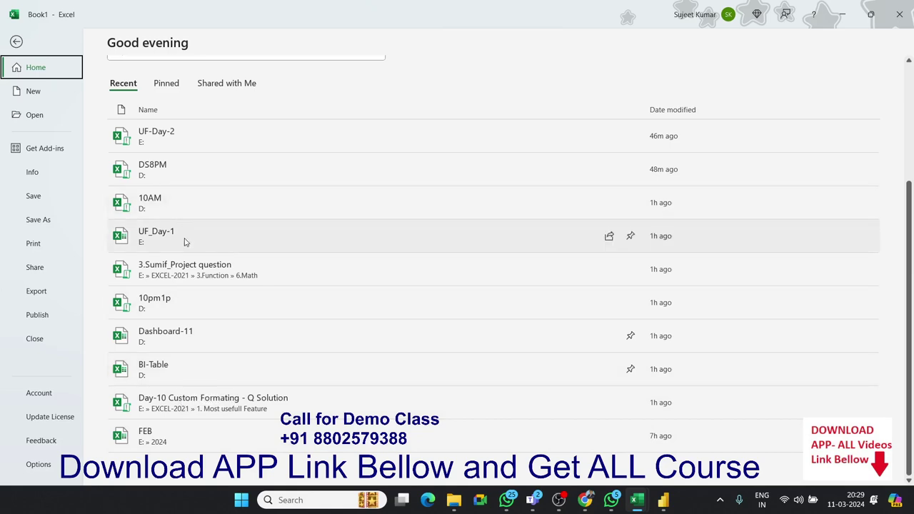
click(184, 243)
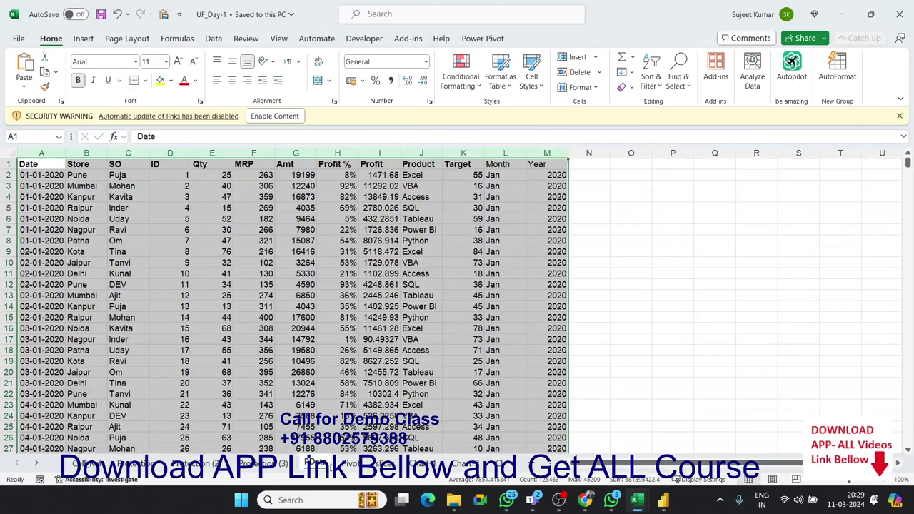
Step: Browse the UF_Day-1 sheet tabs and settle on the VData sheet with the ID-numbered sales data
click(328, 462)
click(413, 462)
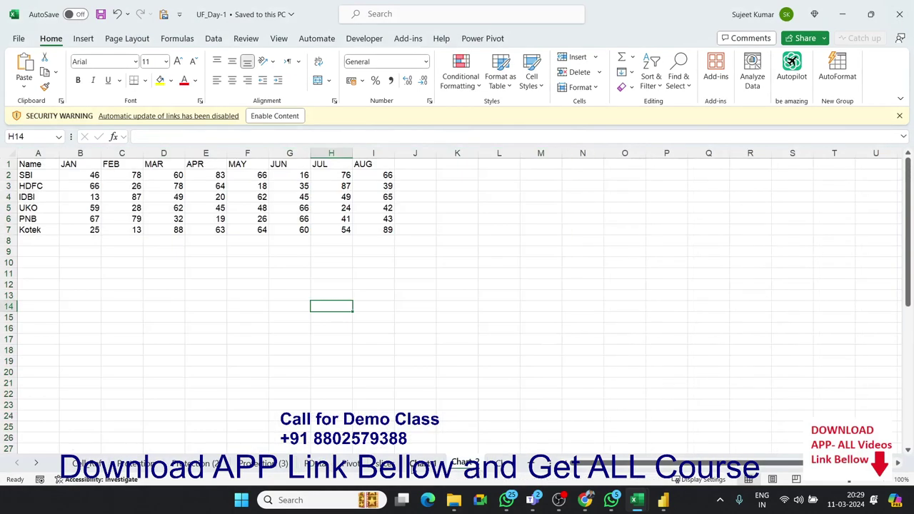
click(384, 462)
click(36, 463)
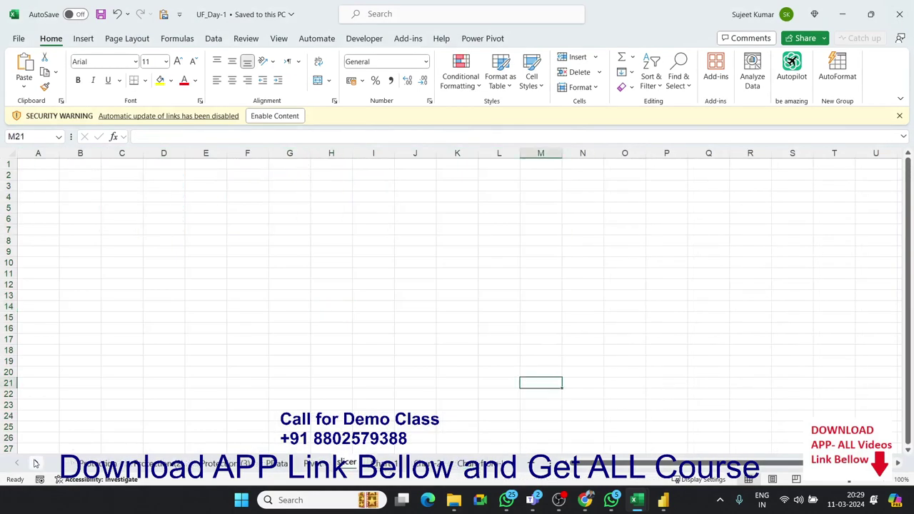
click(36, 463)
click(36, 463)
click(36, 462)
click(36, 463)
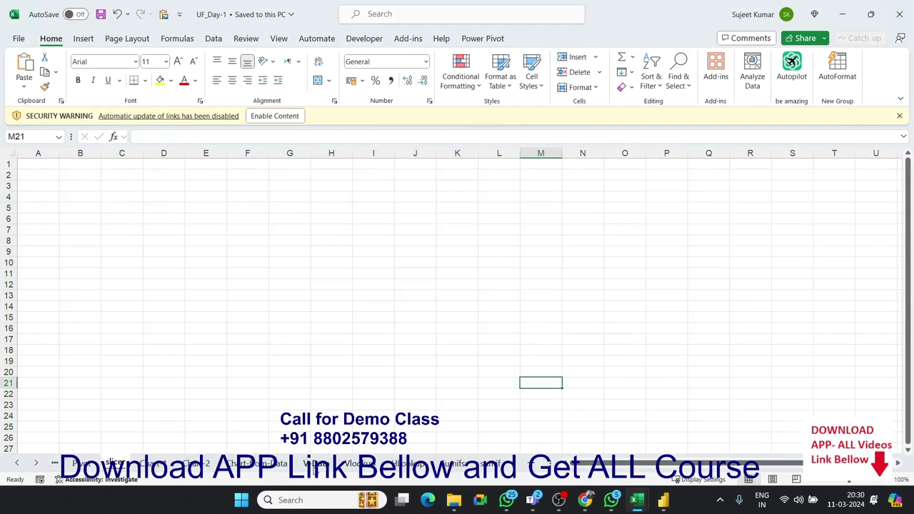
click(357, 464)
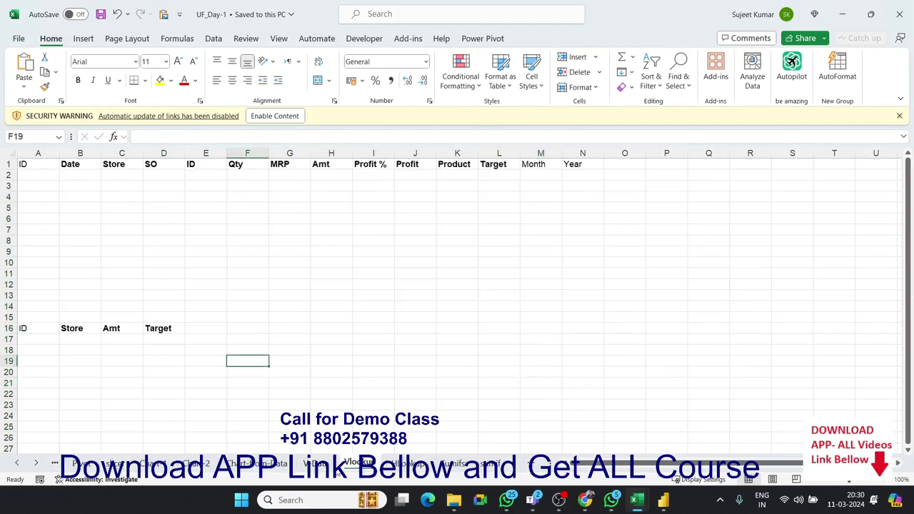
click(330, 469)
click(143, 263)
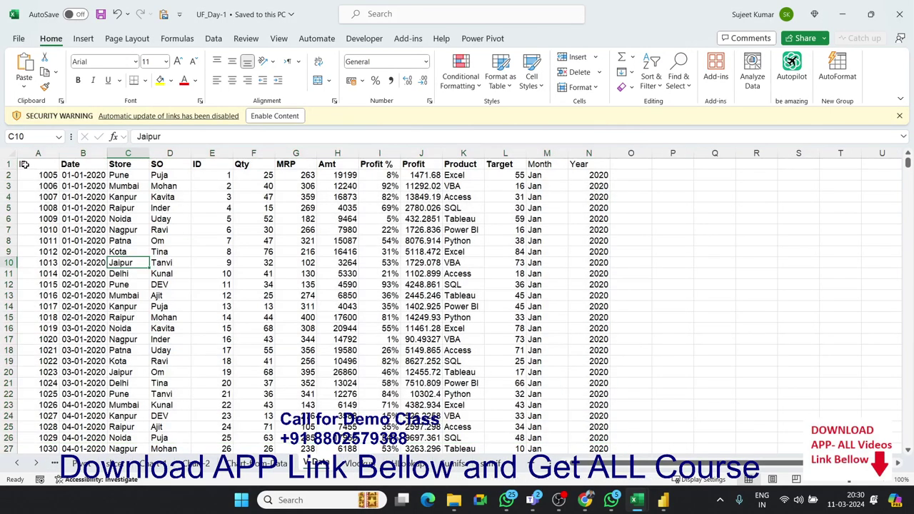
mouse_move(23, 165)
mouse_down()
mouse_move(552, 426)
mouse_move(573, 400)
mouse_up()
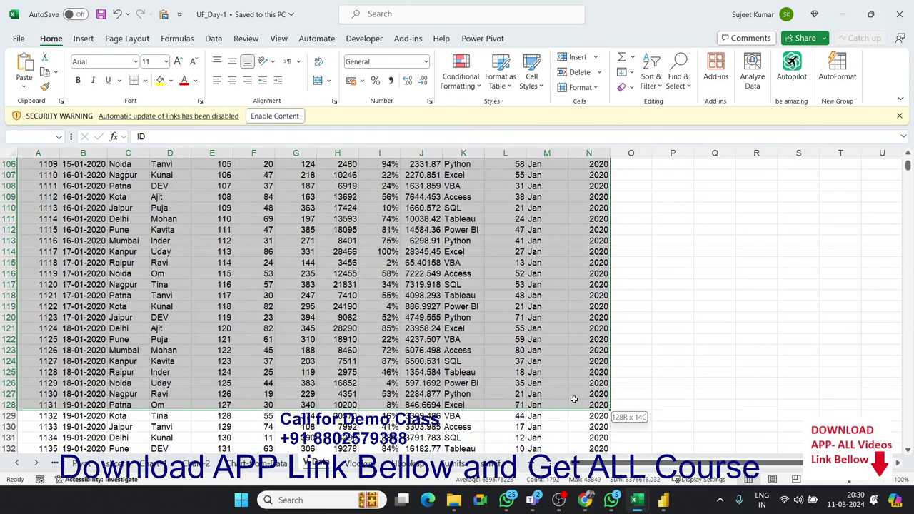
Step: Copy VData range A1:N128 and switch back to the Power BI Desktop window
drag(573, 400, 584, 400)
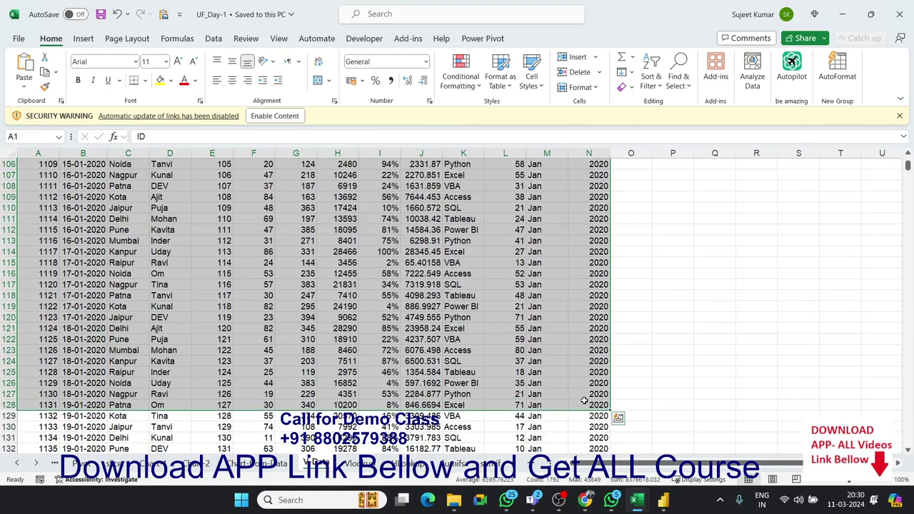
key(ctrl+c)
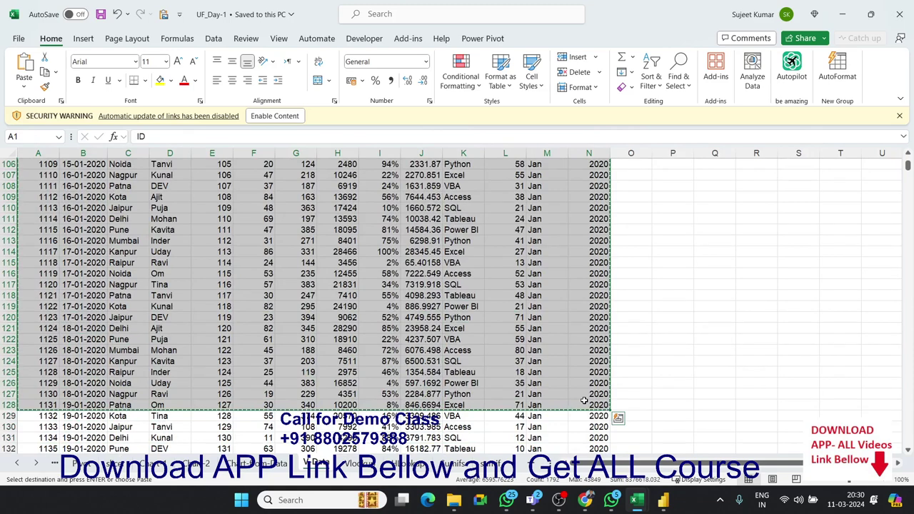
key(ctrl+n)
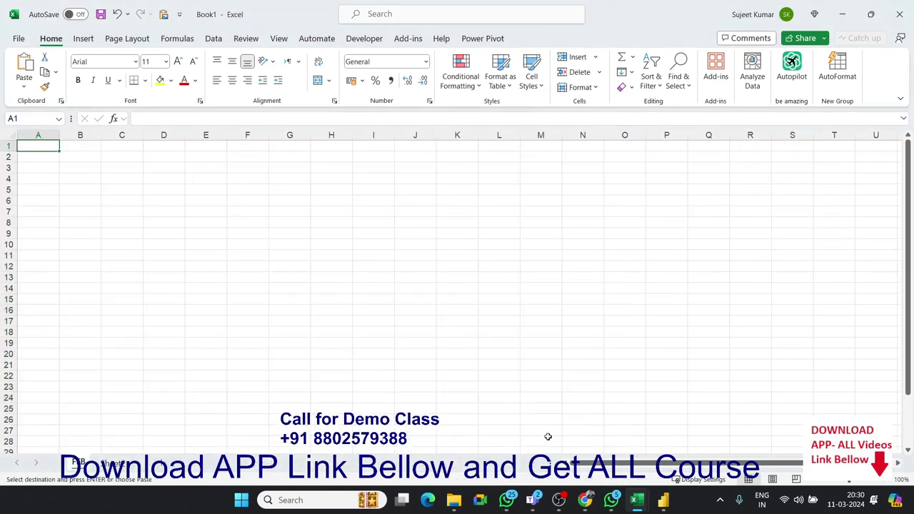
click(676, 505)
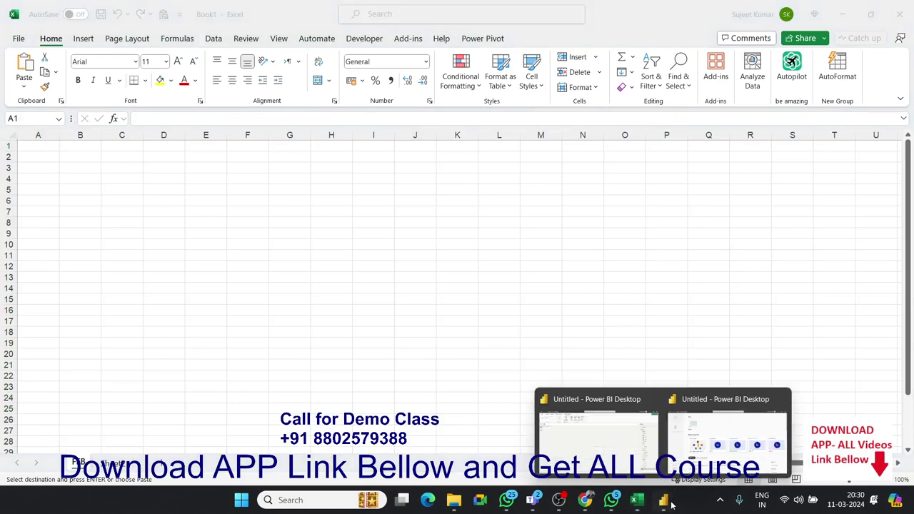
click(736, 429)
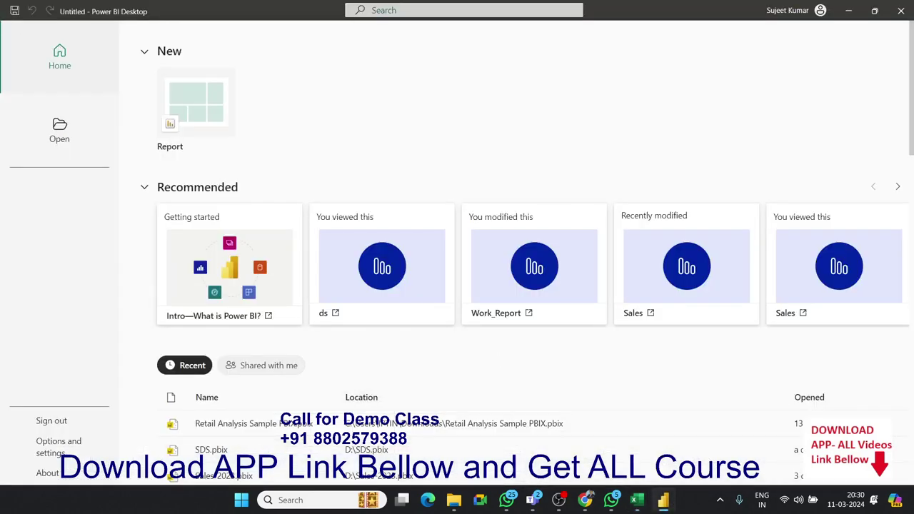
Step: Close the extra start window, paste the sales rows via Enter data as table LV, and load
click(901, 12)
click(627, 436)
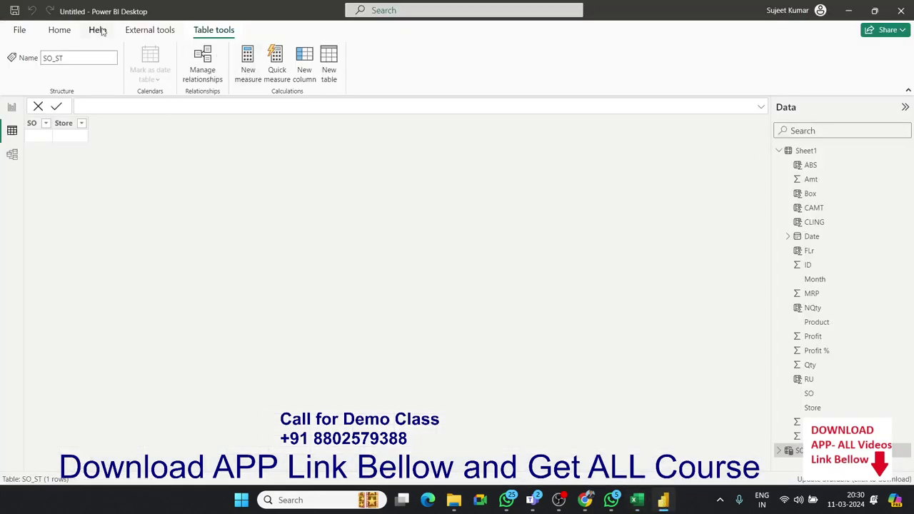
click(60, 29)
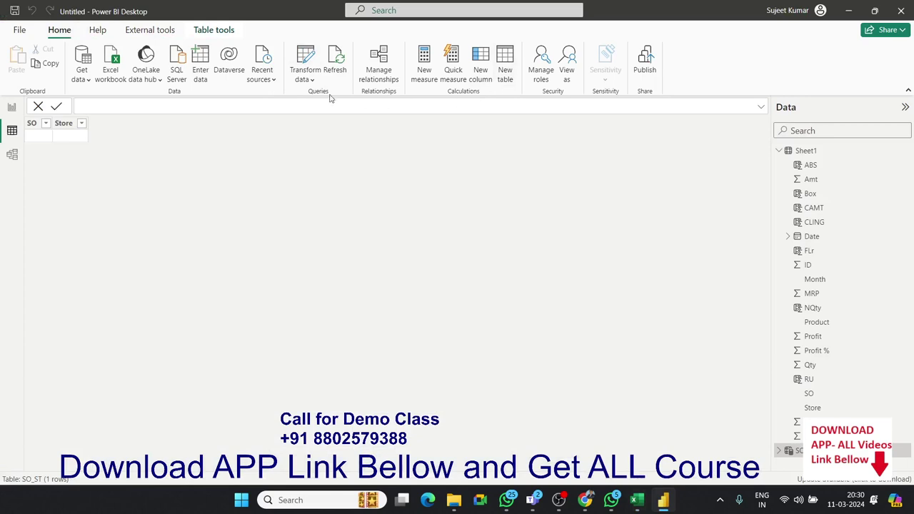
click(202, 74)
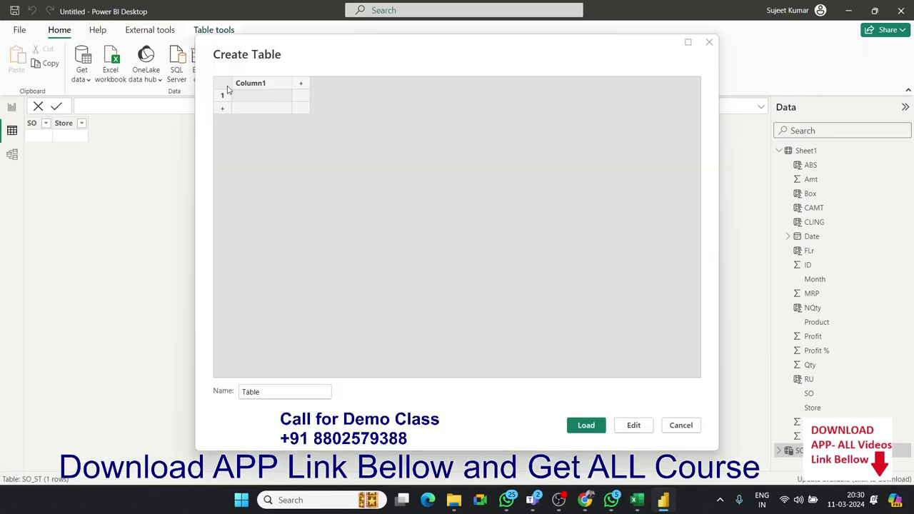
key(ctrl+v)
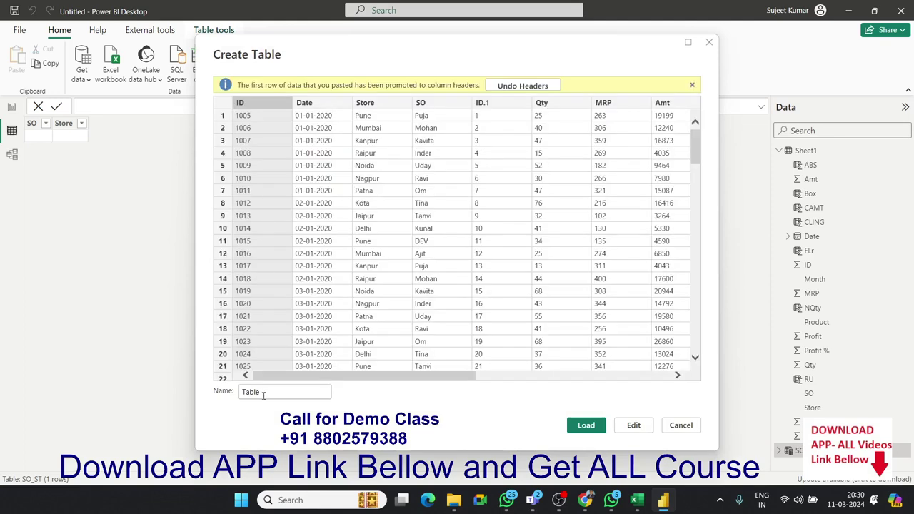
double_click(261, 394)
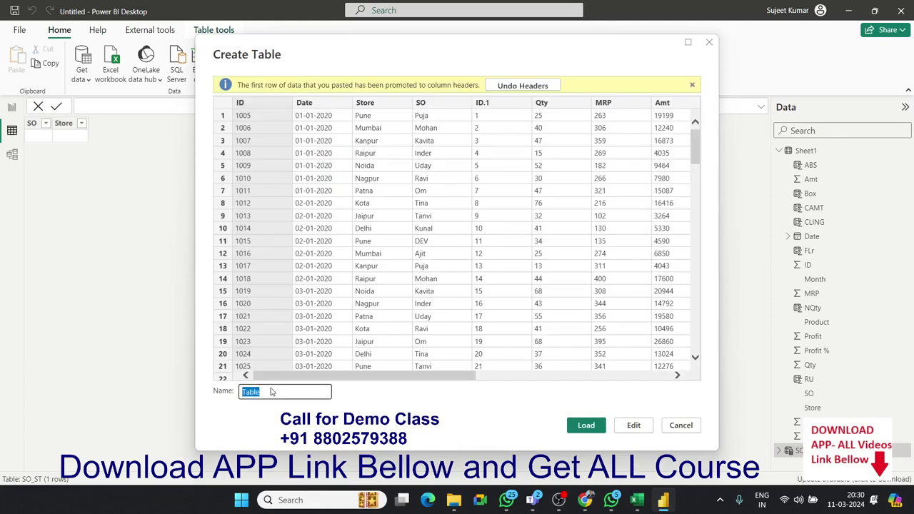
text(LV)
click(588, 429)
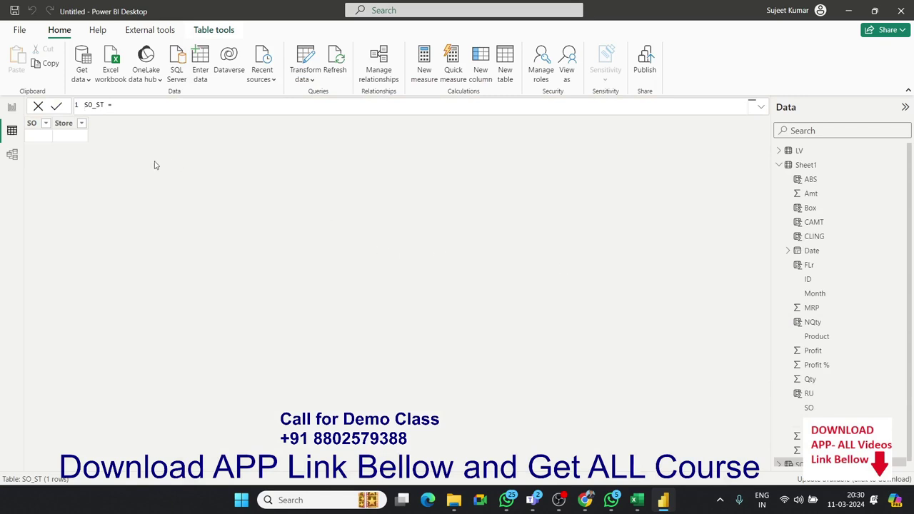
Step: Replace the old SO_ST formula with Lookup_V = ALL(LV) using autocomplete
scroll(791, 391, down, 1)
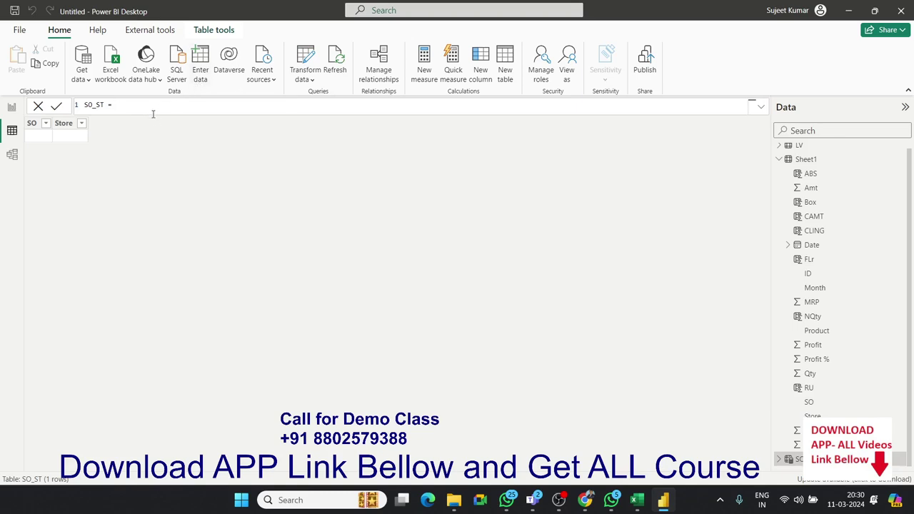
key(alt+Tab)
key(alt+Tab)
key(ctrl+a)
key(Delete)
text(ll)
key(BackSpace)
text(Lookup_V)
text(=a)
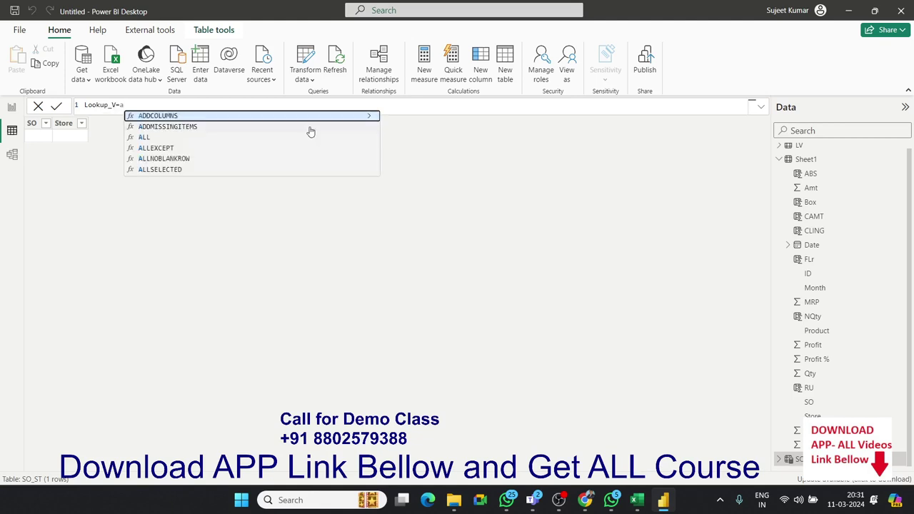
key(Down)
key(Down)
key(Tab)
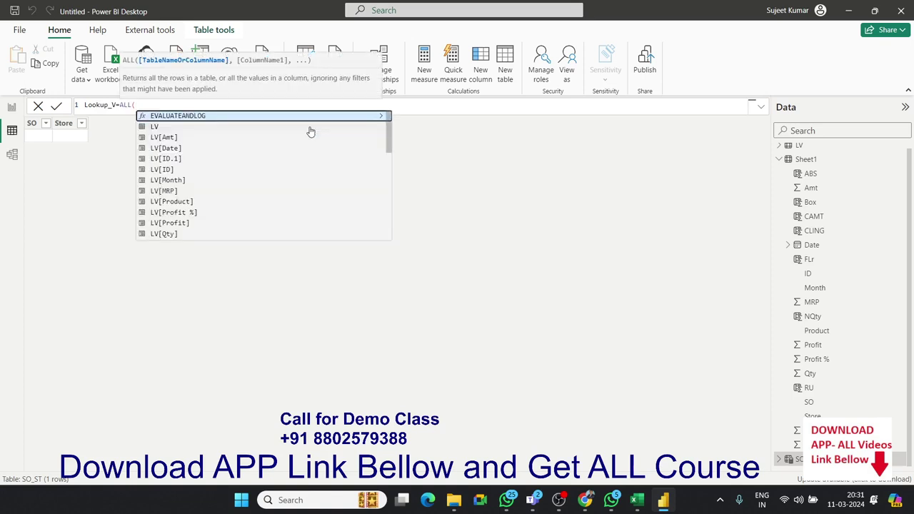
key(Down)
key(Tab)
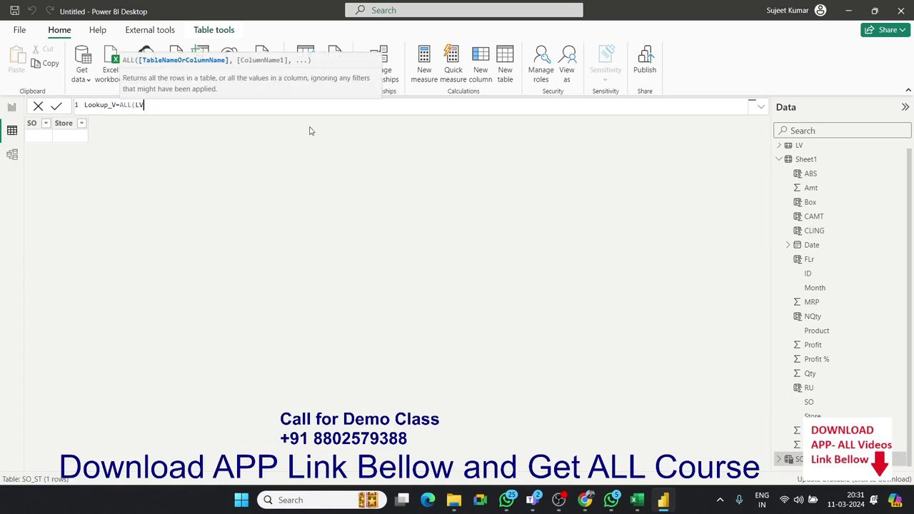
Step: Commit Lookup_V = ALL(LV), then redefine it as ALL(LV[ID]) and review the ID rows
text())
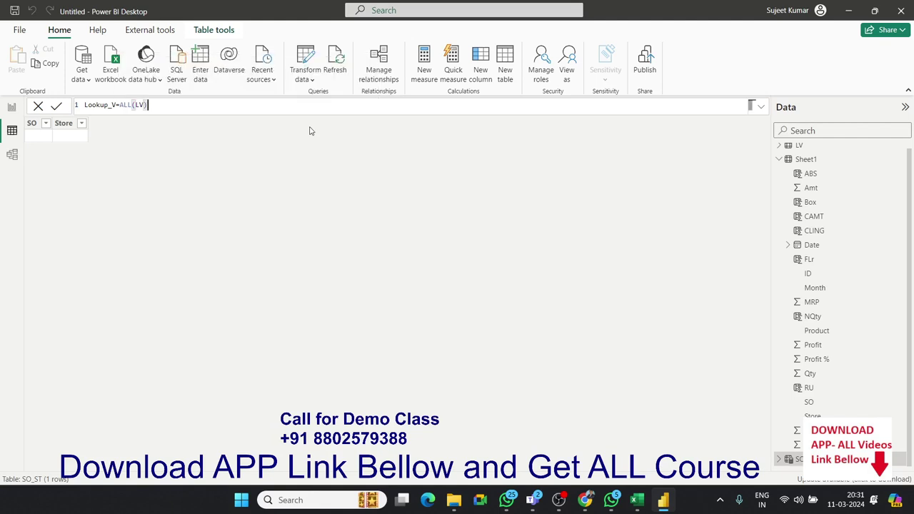
key(Return)
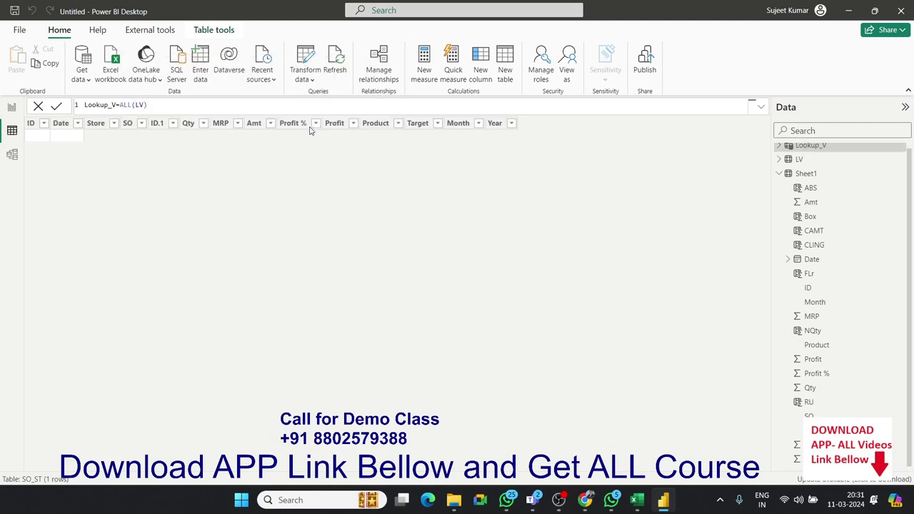
key(BackSpace)
key(BackSpace)
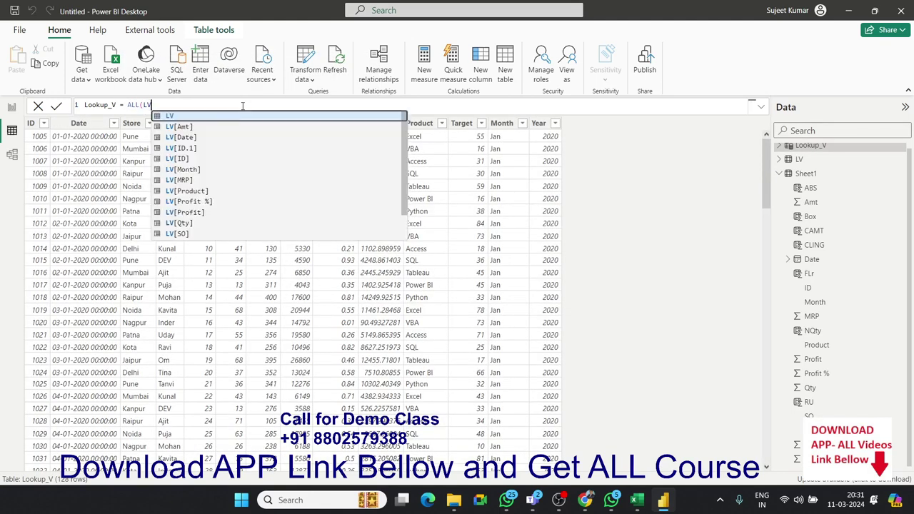
key(Down)
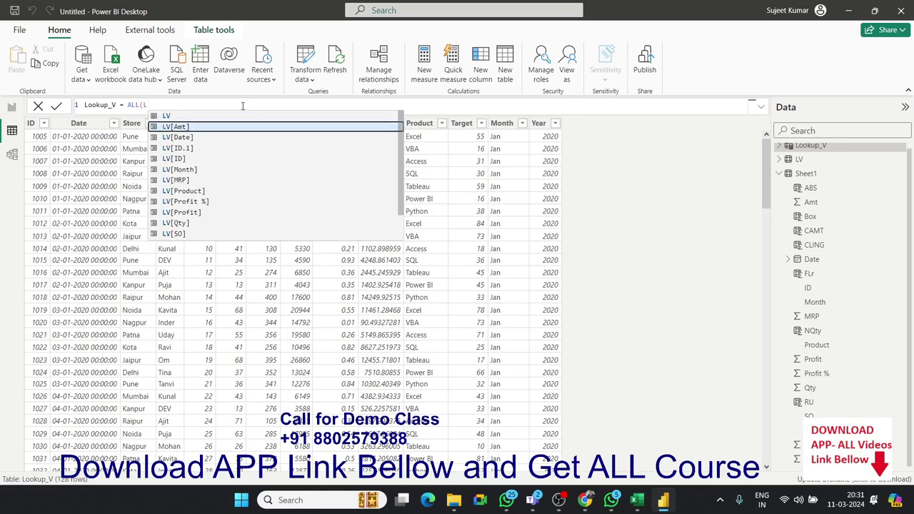
key(Down)
key(Down)
key(Down)
key(Down)
key(Page_Down)
key(Down)
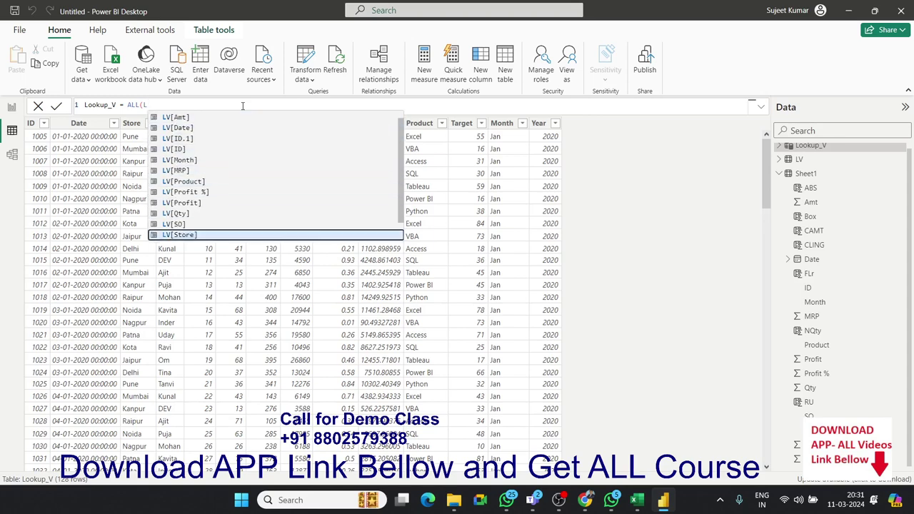
key(Down)
key(Down)
key(Up)
key(Up)
key(Up)
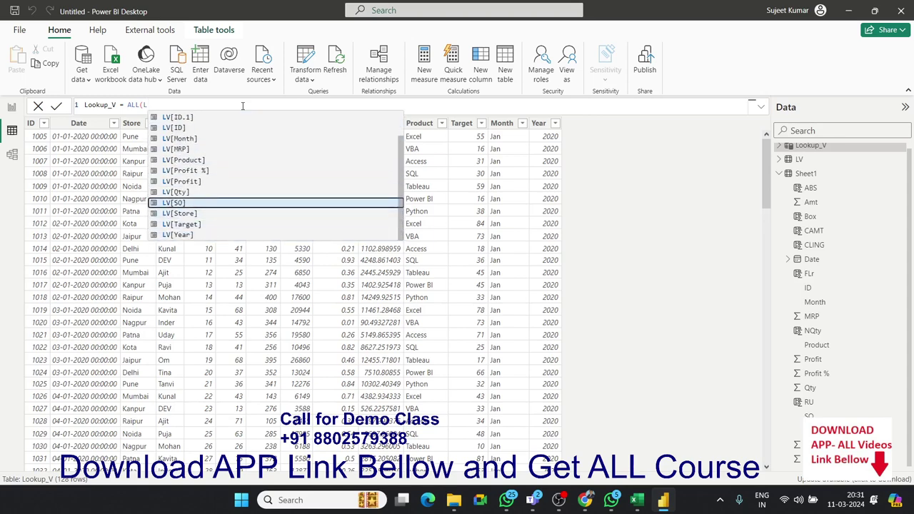
key(Up)
key(Up)
key(Up)
key(Tab)
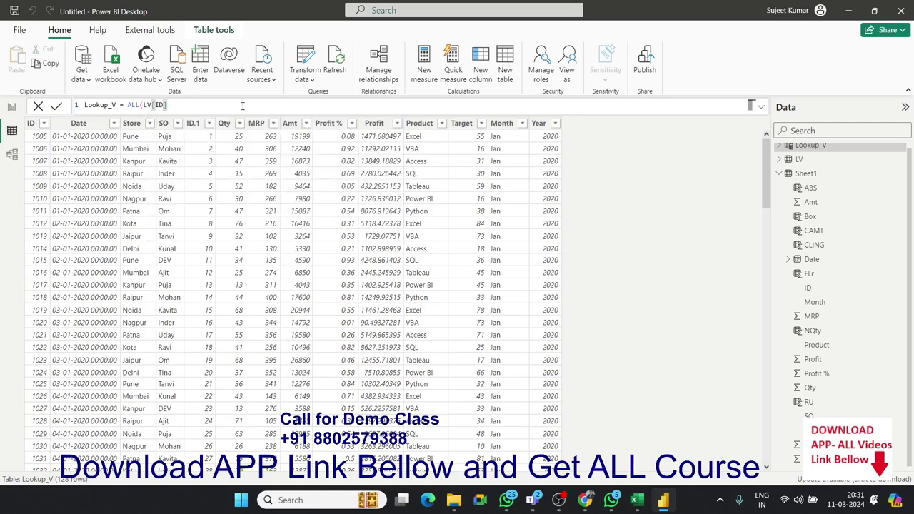
text())
key(Return)
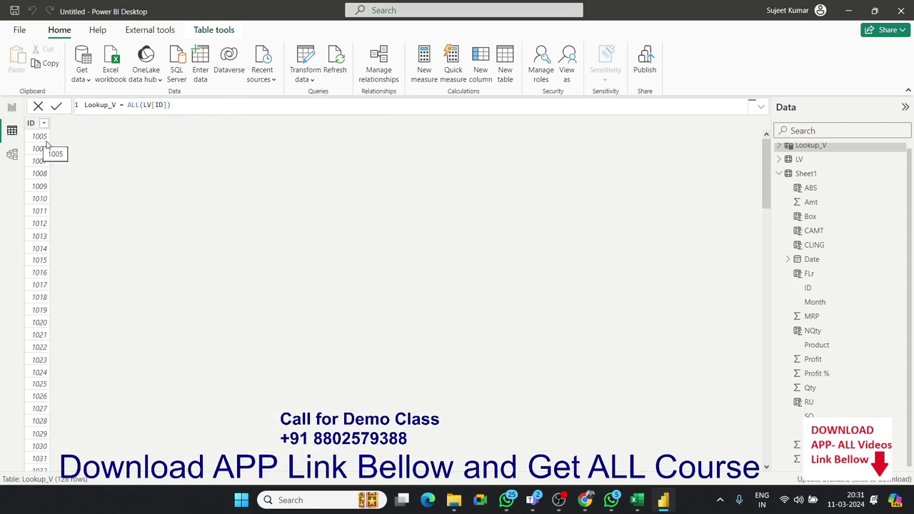
scroll(59, 154, down, 9)
scroll(85, 146, up, 9)
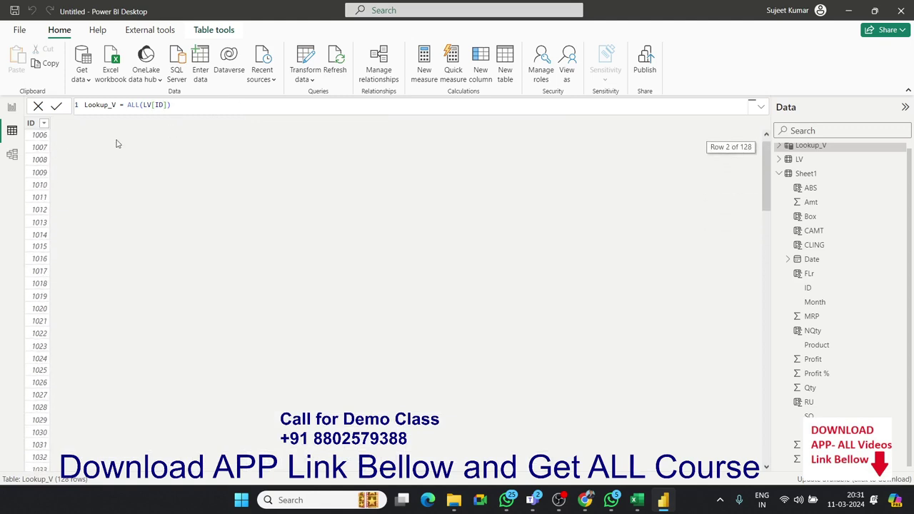
Step: Add a new Lookup_V column named AMt starting with the LOOKUPVALUE function
click(476, 85)
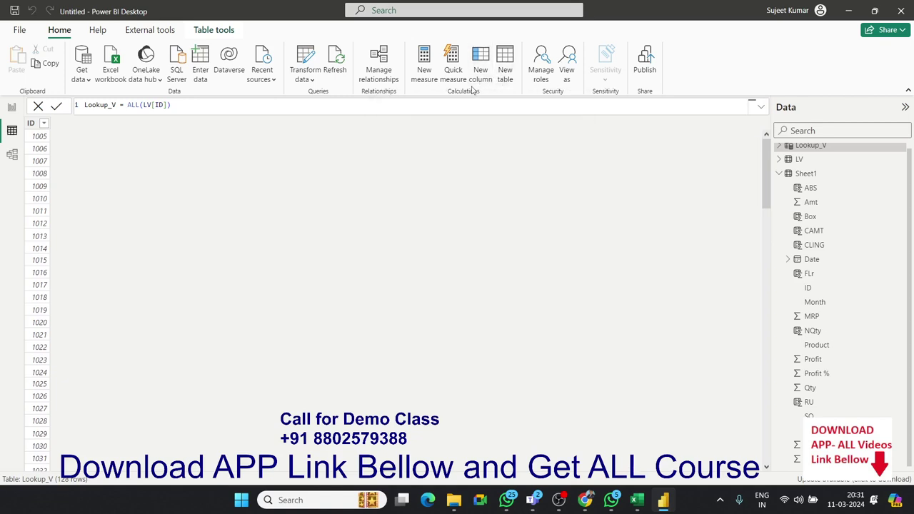
double_click(98, 105)
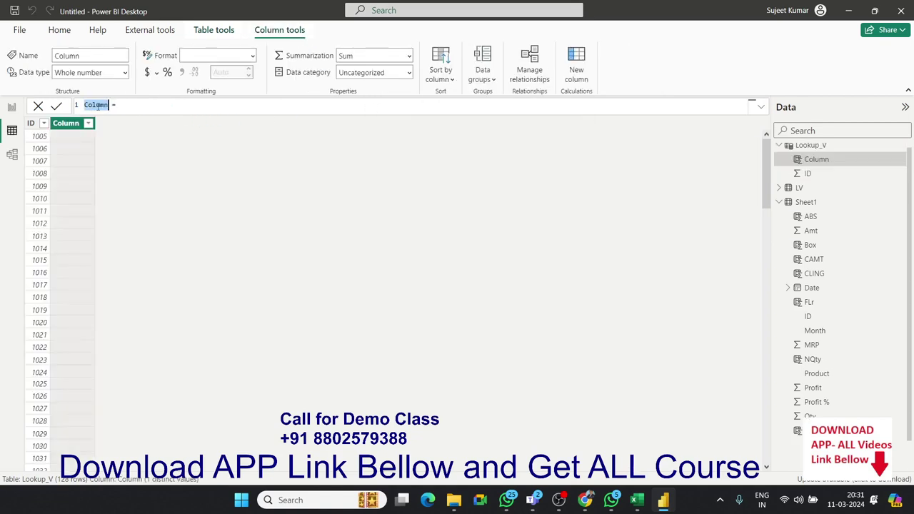
text(Am)
text(t =l)
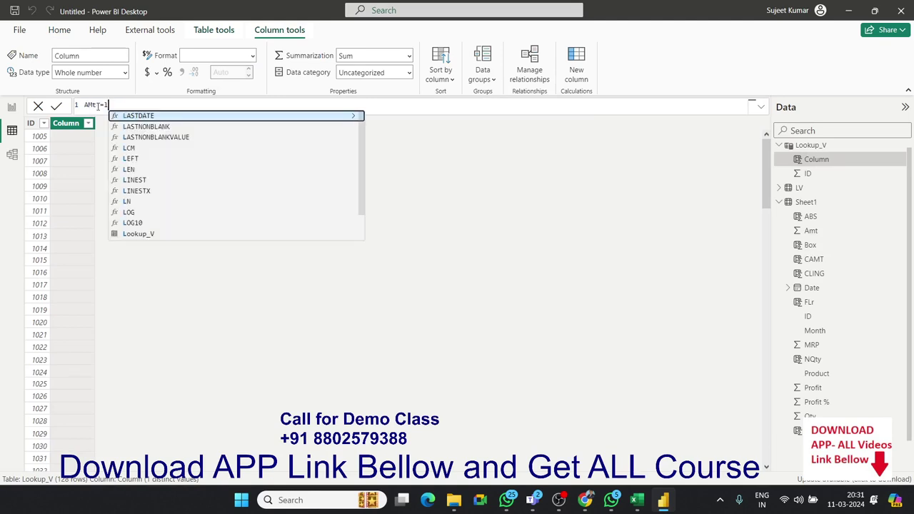
text(oo)
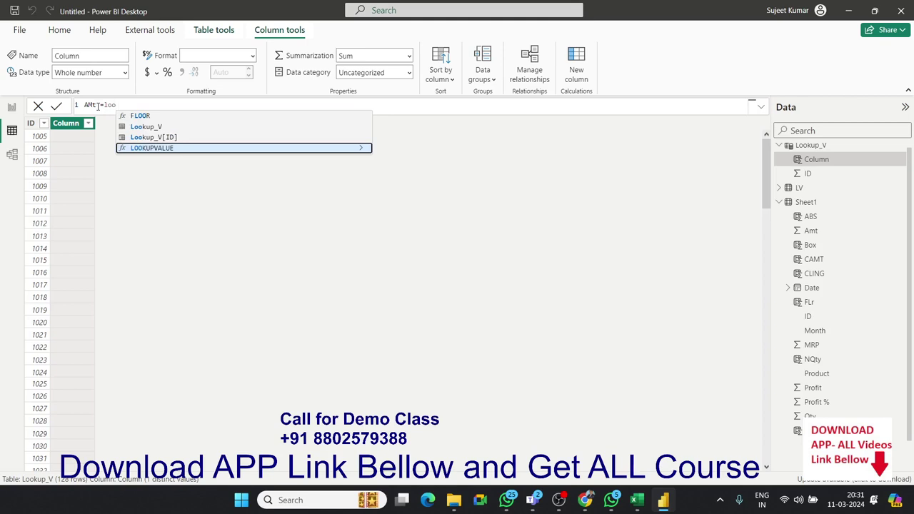
key(Tab)
Step: Complete the formula as LOOKUPVALUE(LV[Amt], LV[ID], Lookup_V[ID]) and commit it
key(Down)
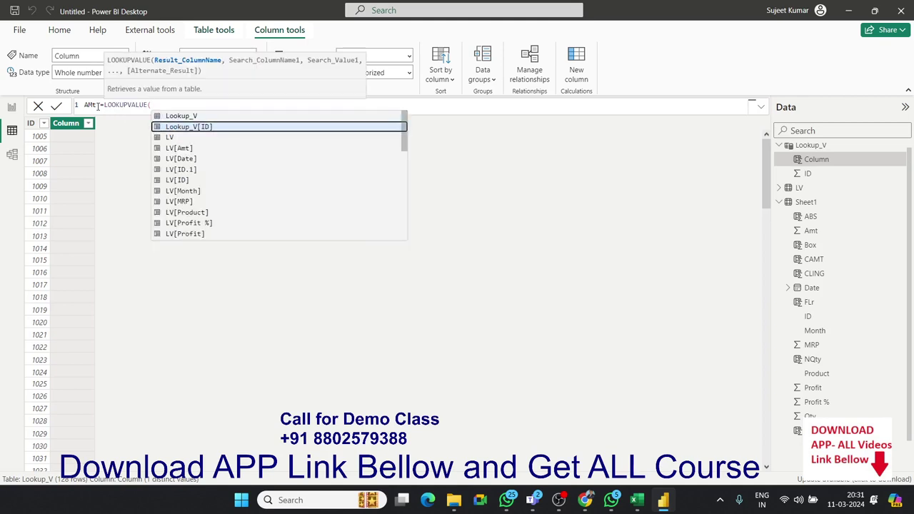
key(Down)
key(Down)
key(Tab)
text(,)
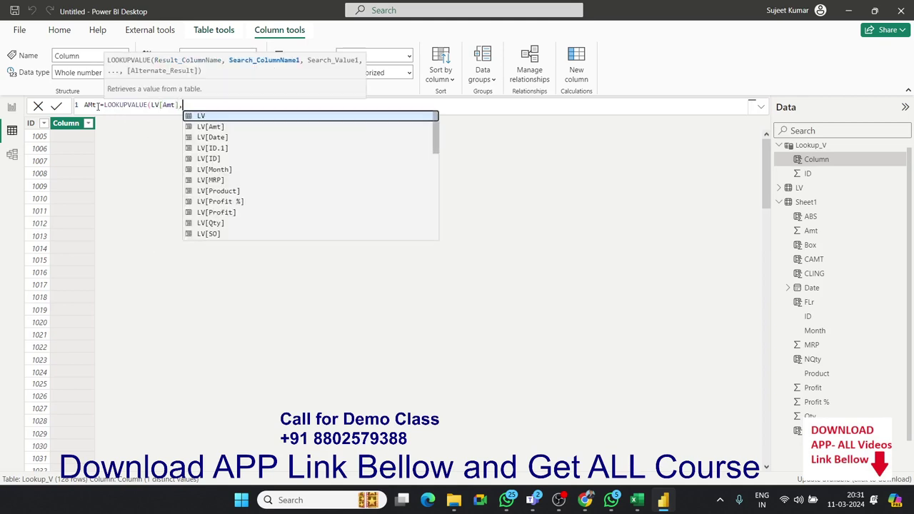
key(Down)
key(Down)
key(Down)
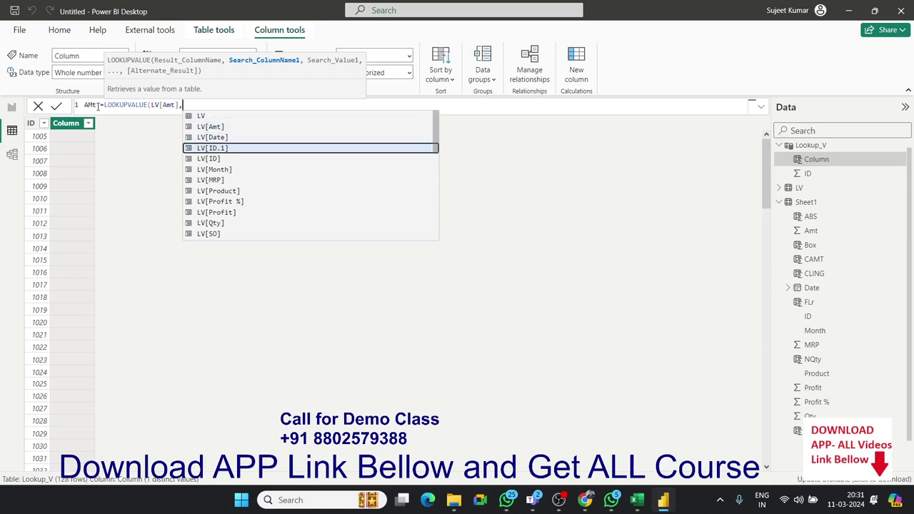
key(Down)
key(Tab)
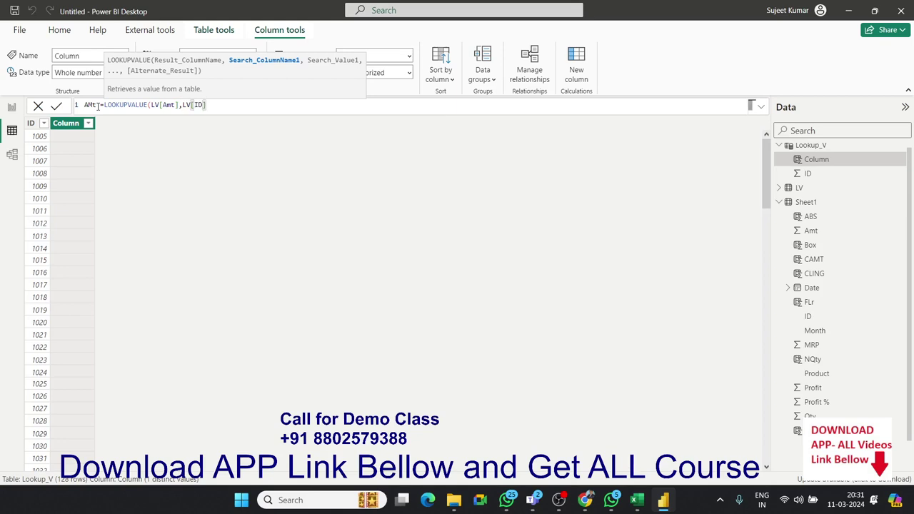
text(,)
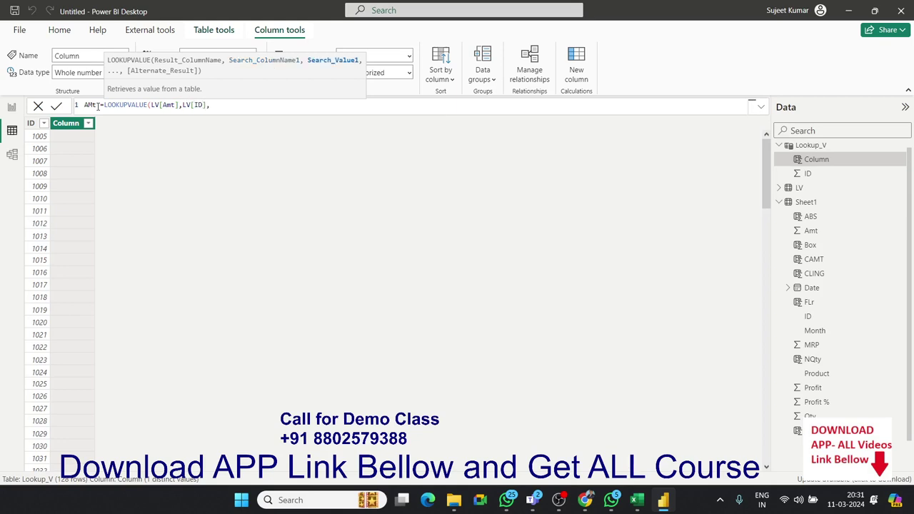
text(id)
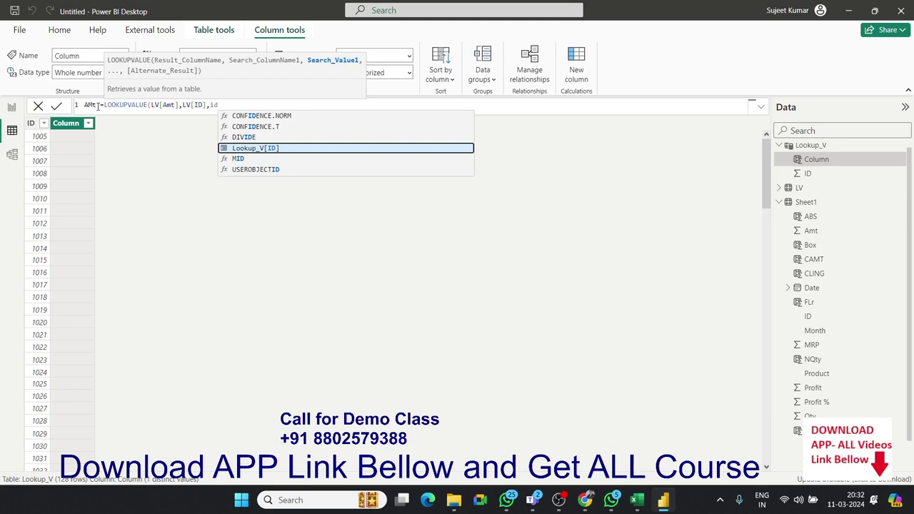
key(Tab)
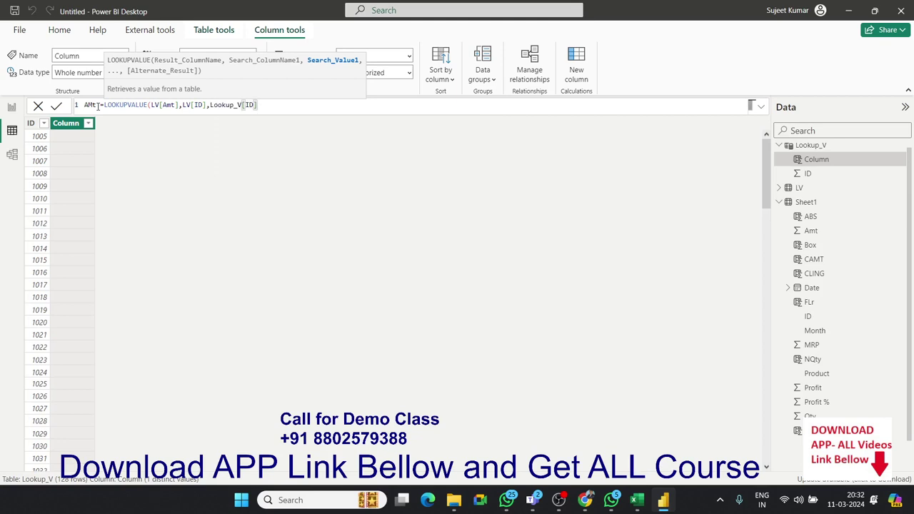
text())
key(Return)
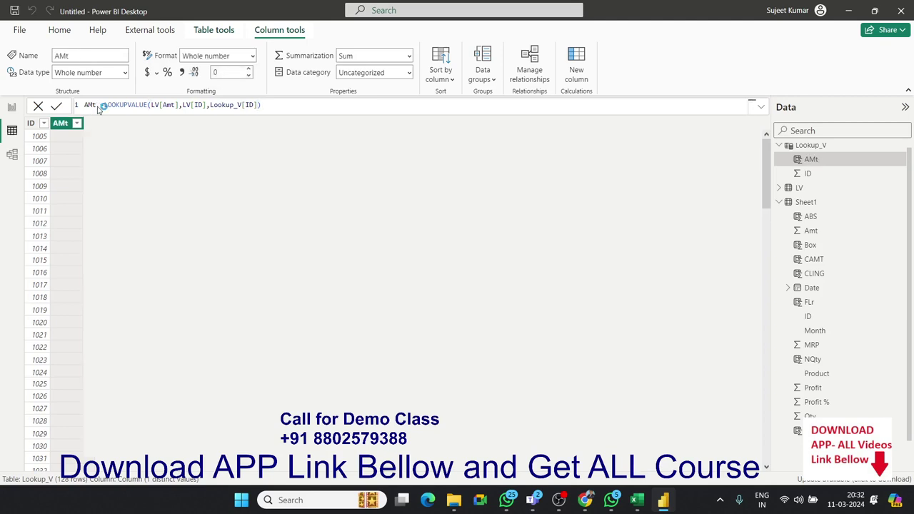
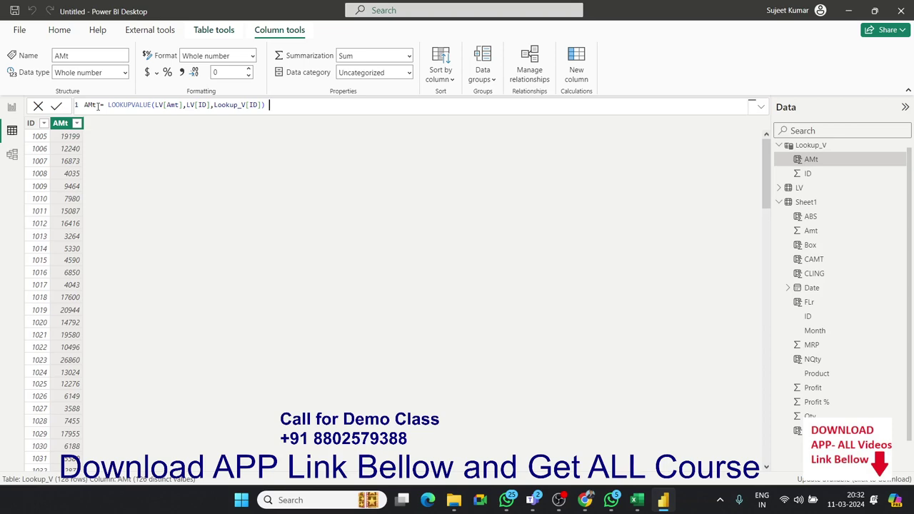
Step: Copy the full ID column from the UF_Day-1 workbook
key(alt+Tab)
key(alt+Tab)
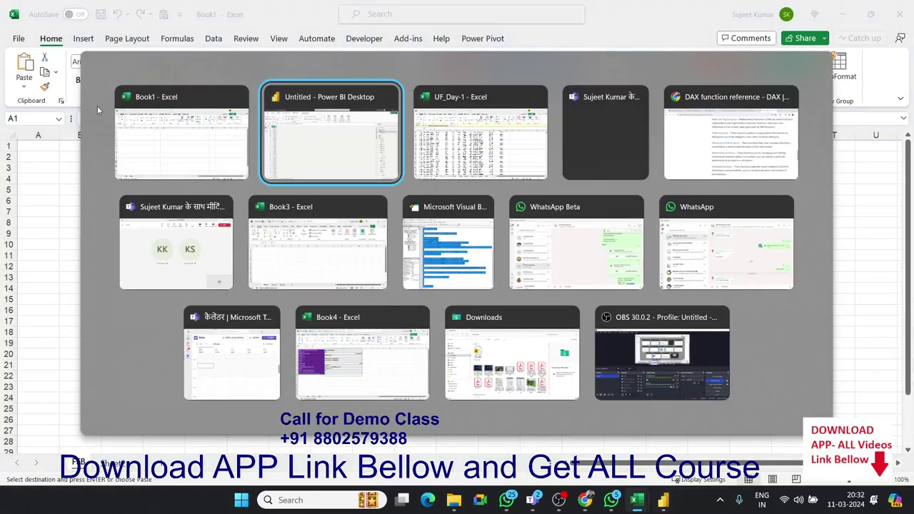
key(alt+Tab)
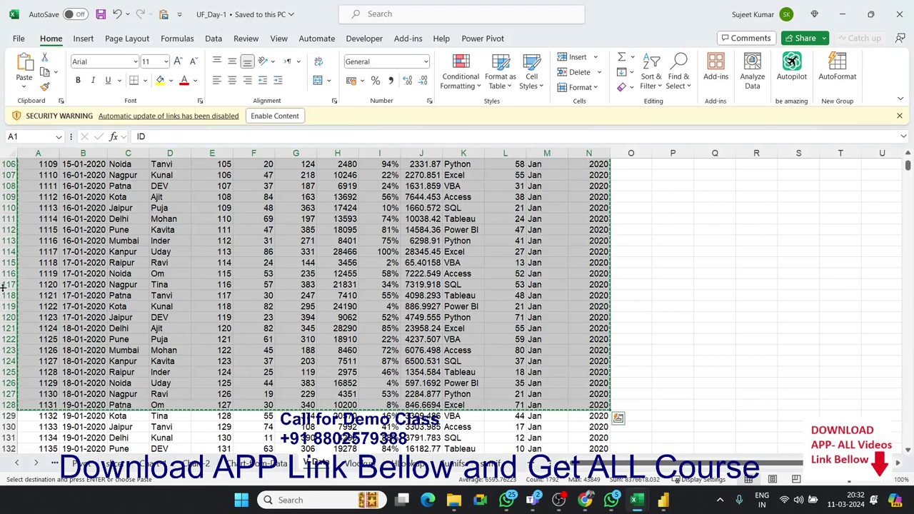
scroll(34, 307, up, 5)
scroll(34, 307, down, 4)
scroll(34, 307, down, 4)
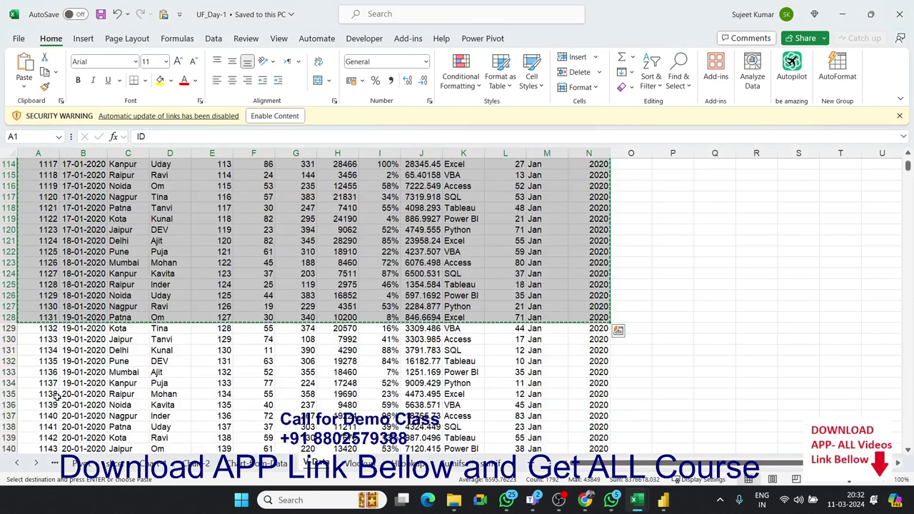
click(68, 317)
click(46, 317)
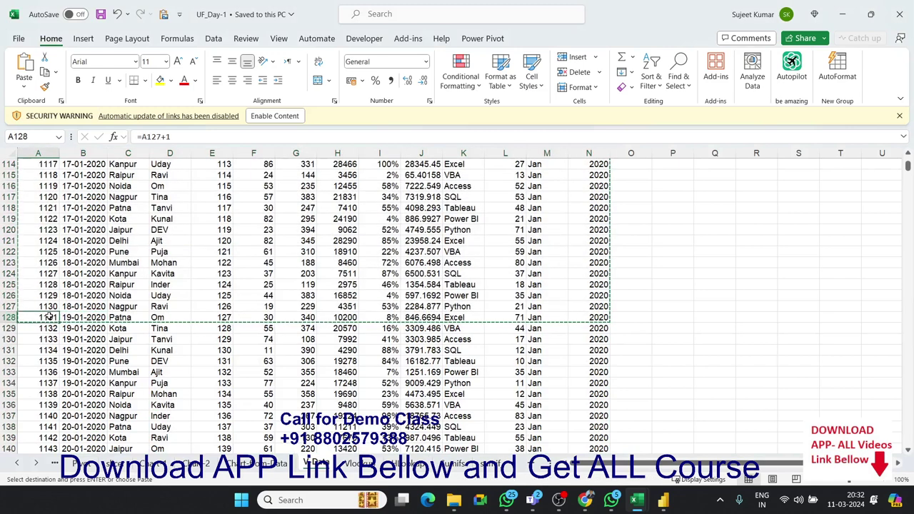
key(ctrl+shift+Up)
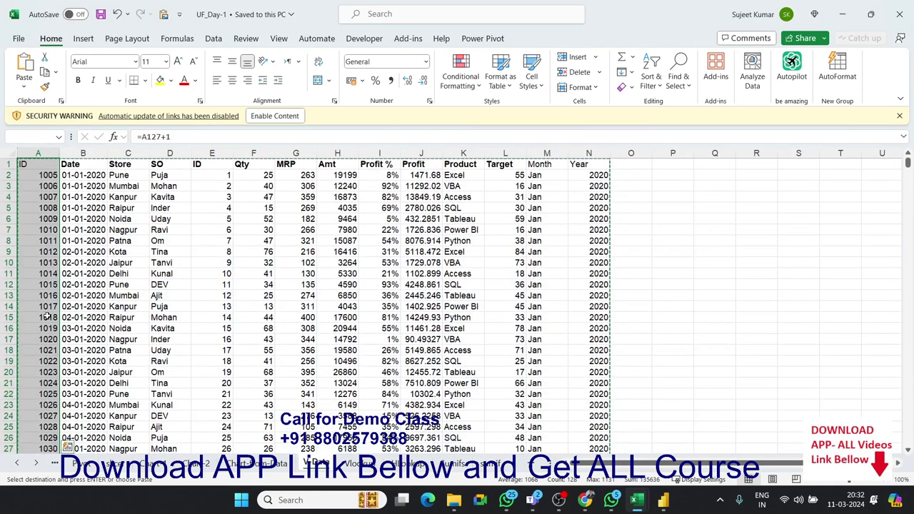
key(ctrl+c)
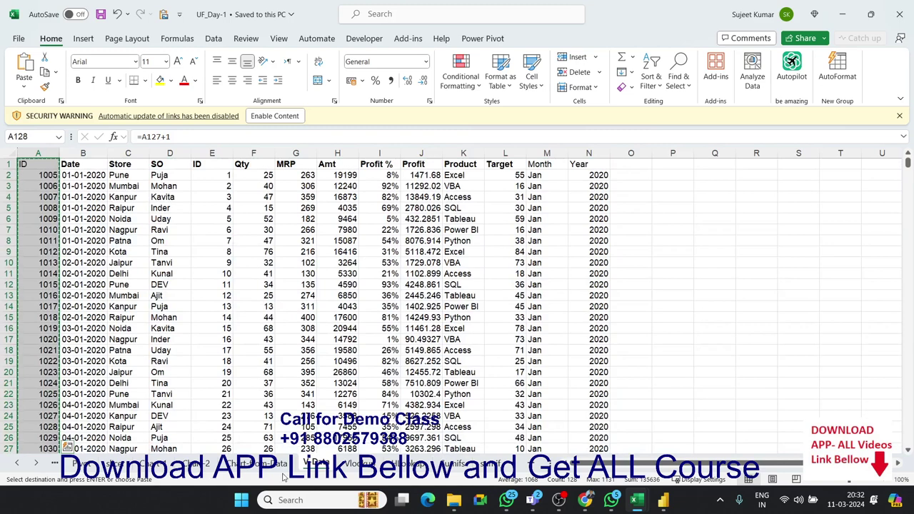
Step: In a new workbook, paste the IDs and add a Banks column filled down from SBI
key(ctrl+n)
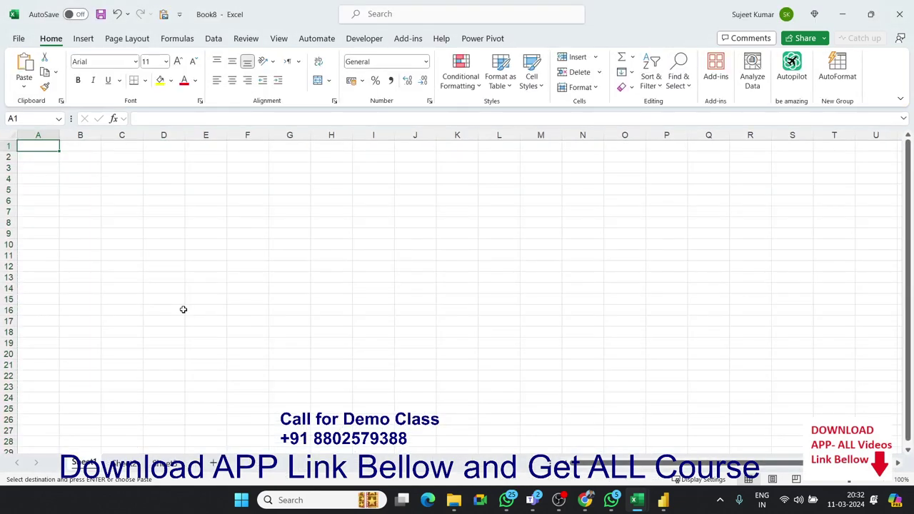
key(ctrl+v)
click(84, 149)
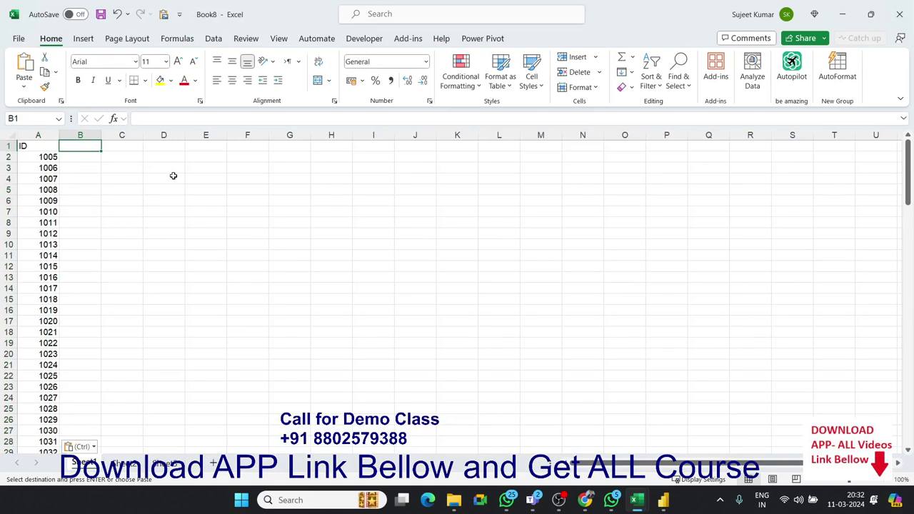
text(Banks)
key(Return)
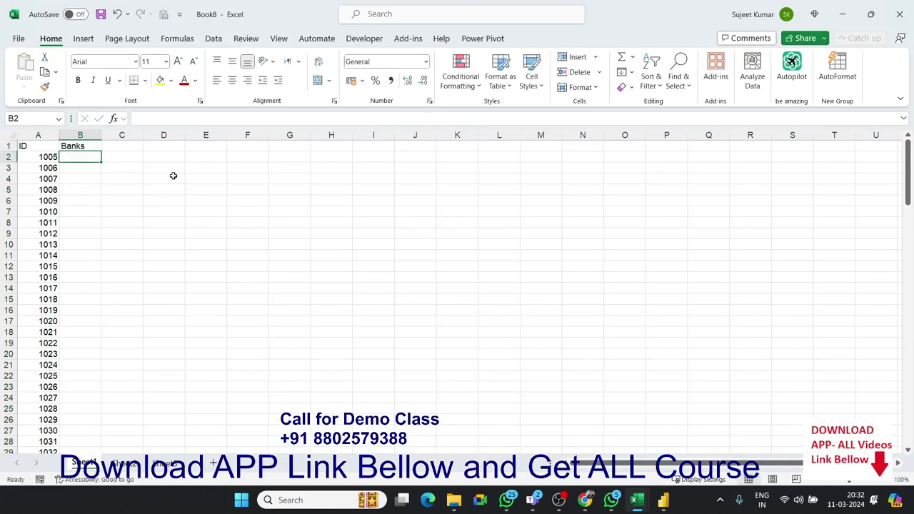
text(=)
key(BackSpace)
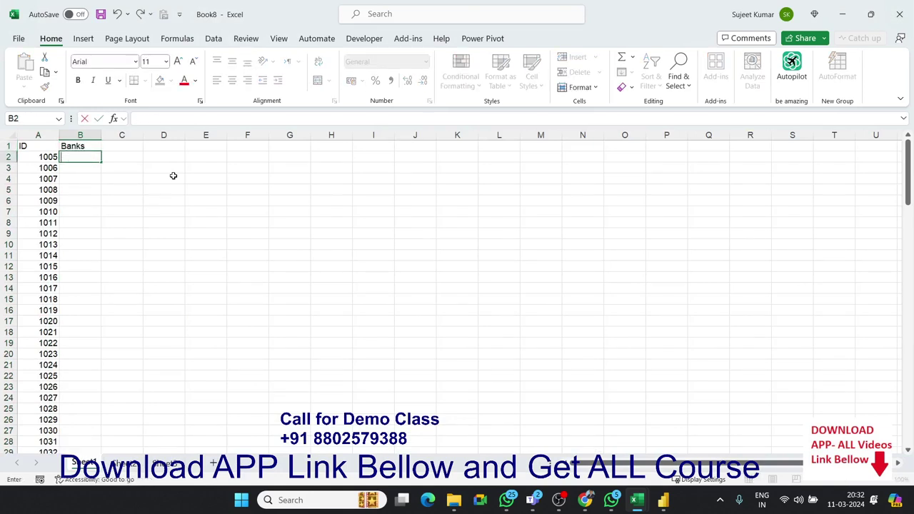
text(SBI)
key(Return)
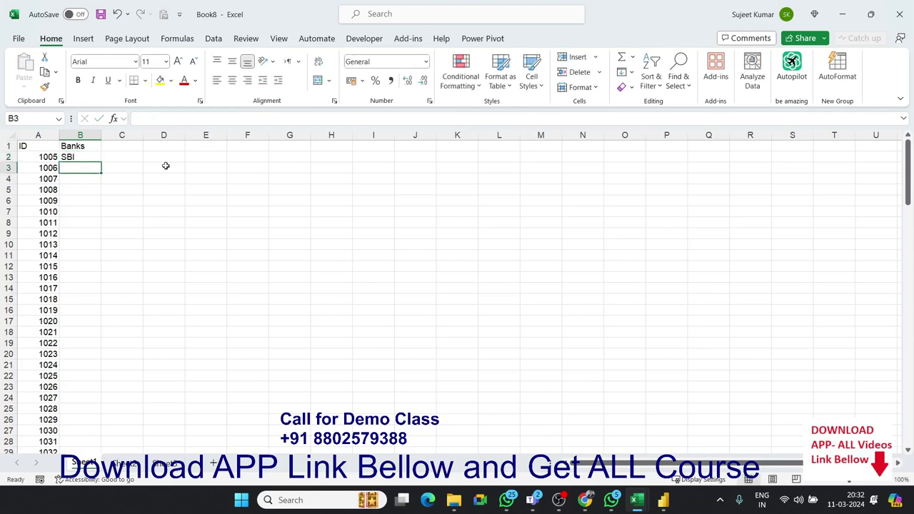
click(81, 158)
double_click(102, 162)
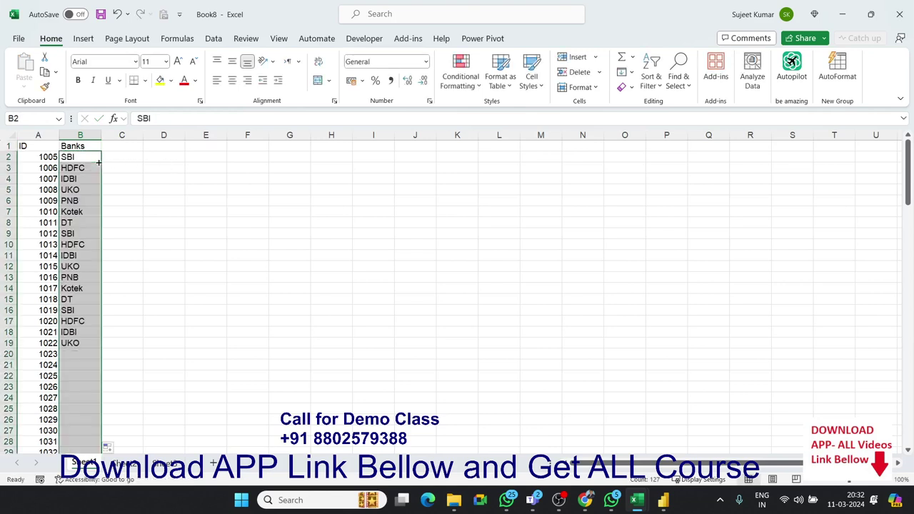
Step: Copy the ID and Banks columns down to the last ID
key(ctrl+Up)
key(Left)
key(shift+Right)
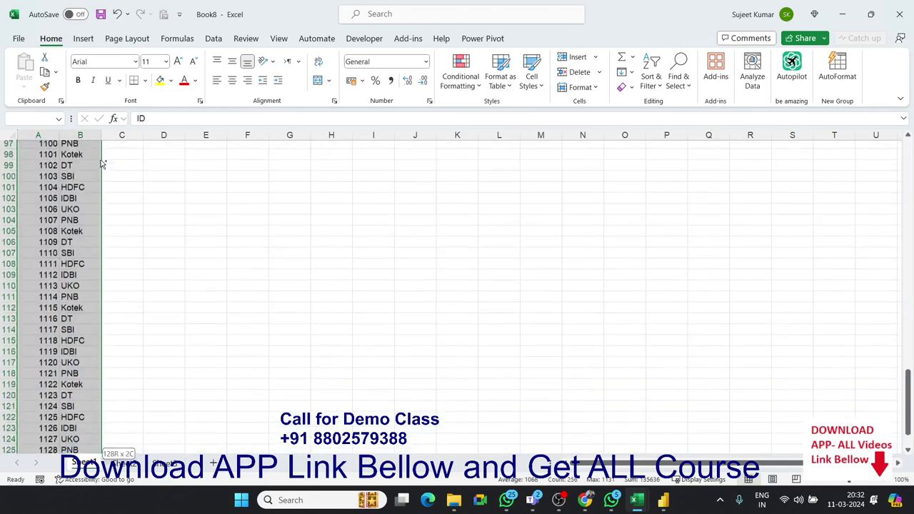
key(ctrl+shift+Down)
key(ctrl+c)
key(ctrl+Tab)
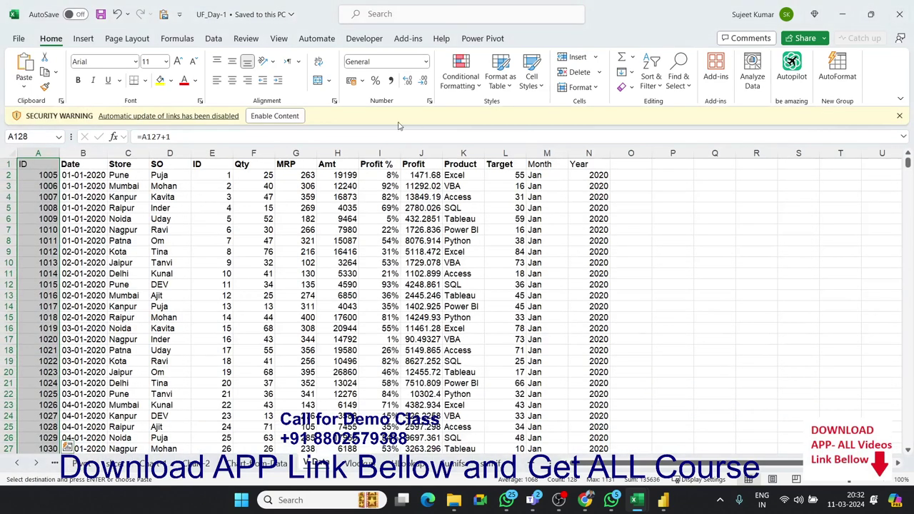
Step: Paste the copied ID and Banks data into Enter data, name the table BK, and load it
click(663, 500)
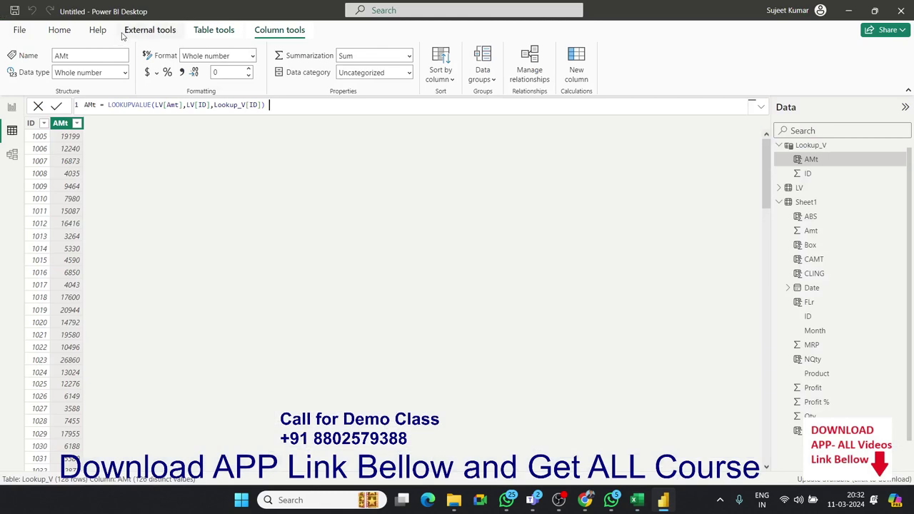
click(63, 34)
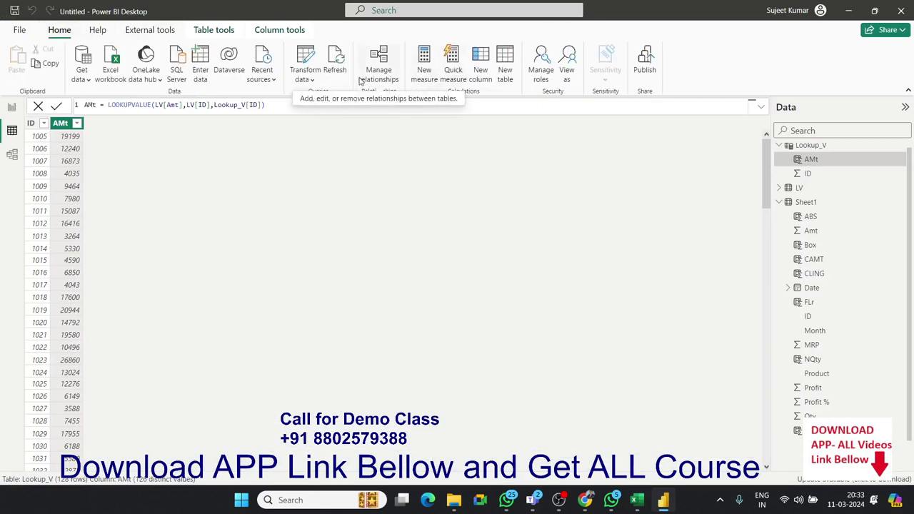
click(200, 72)
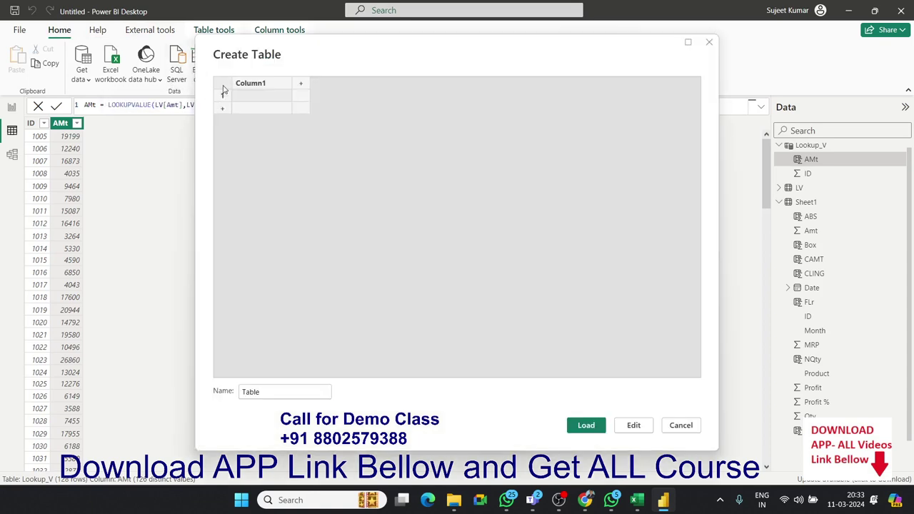
key(ctrl+v)
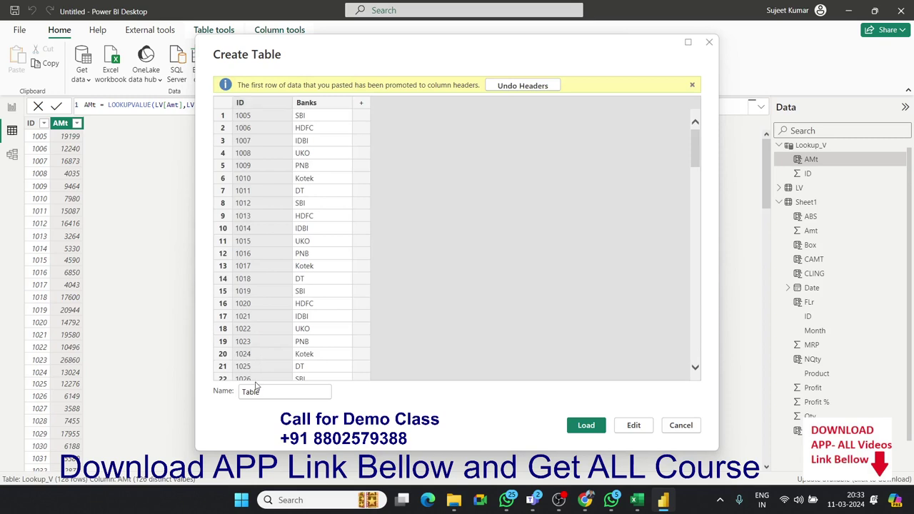
double_click(255, 391)
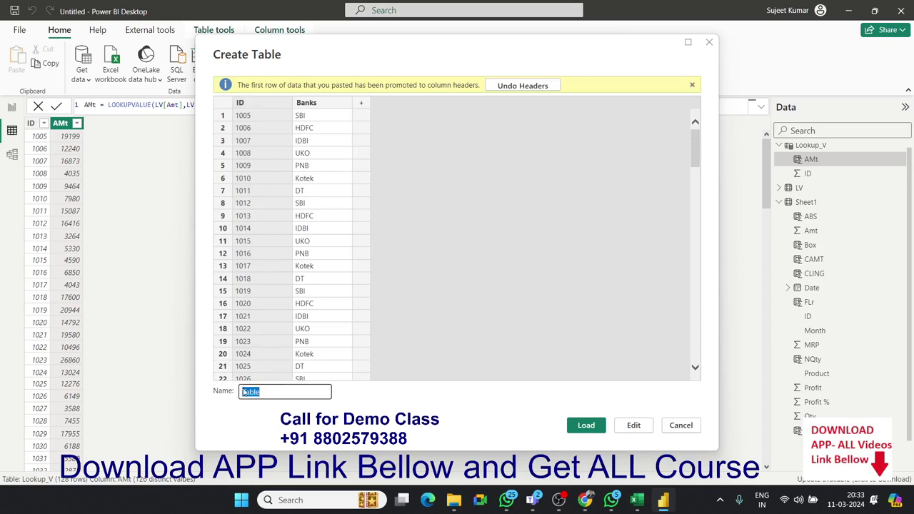
text(BK)
click(577, 427)
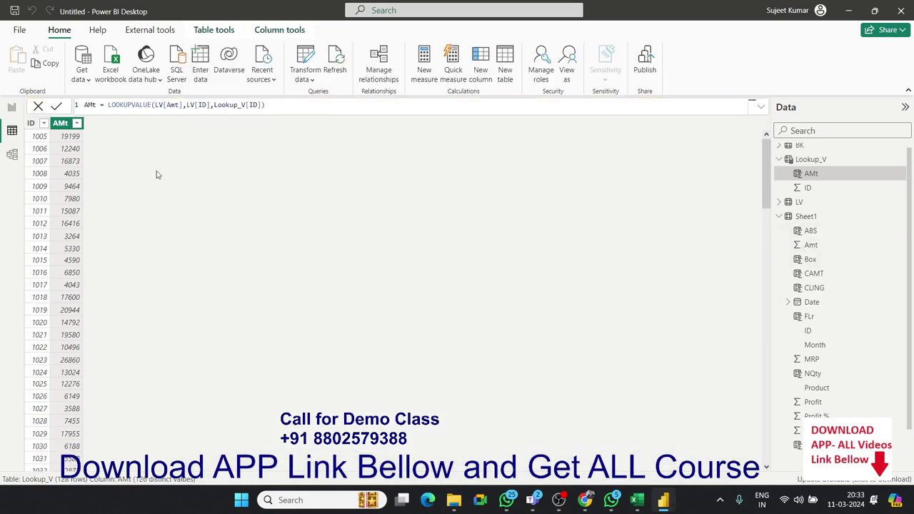
Step: In Model view, delete the ID relationships from Sheet1 to BK and from Sheet1 to LV
click(11, 156)
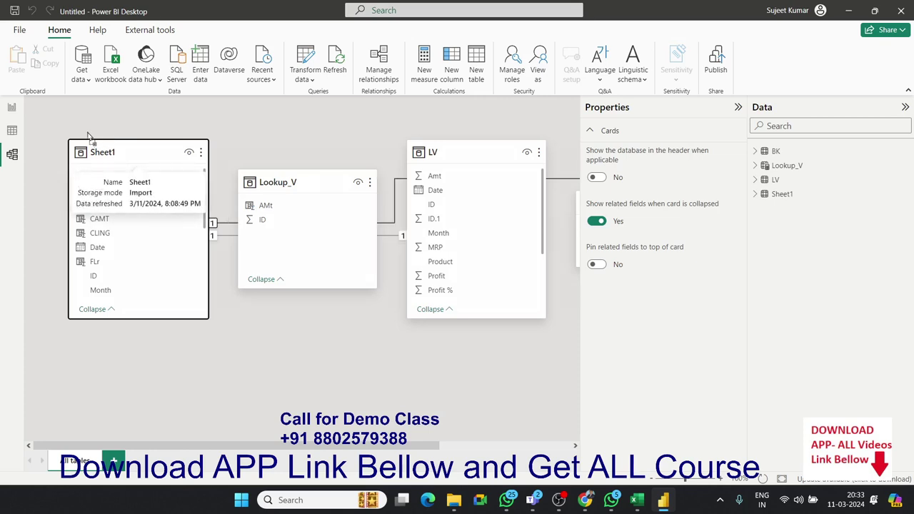
click(226, 209)
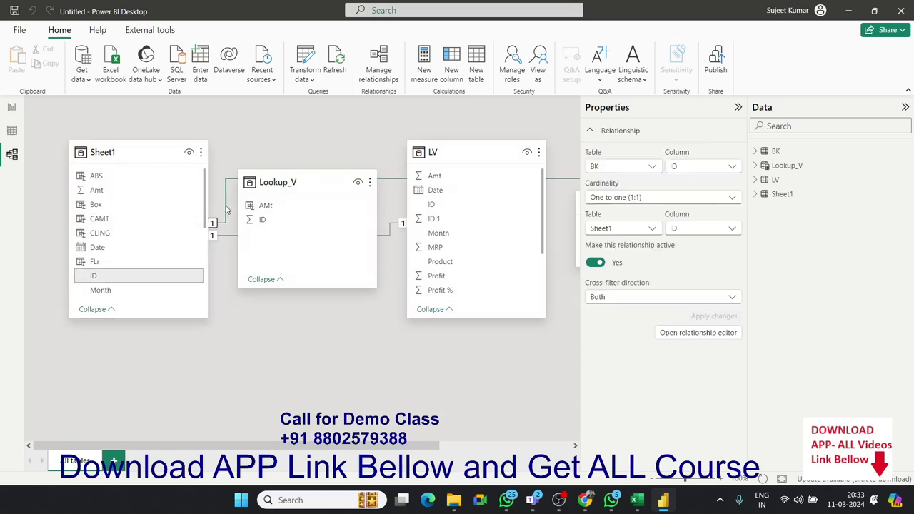
key(Delete)
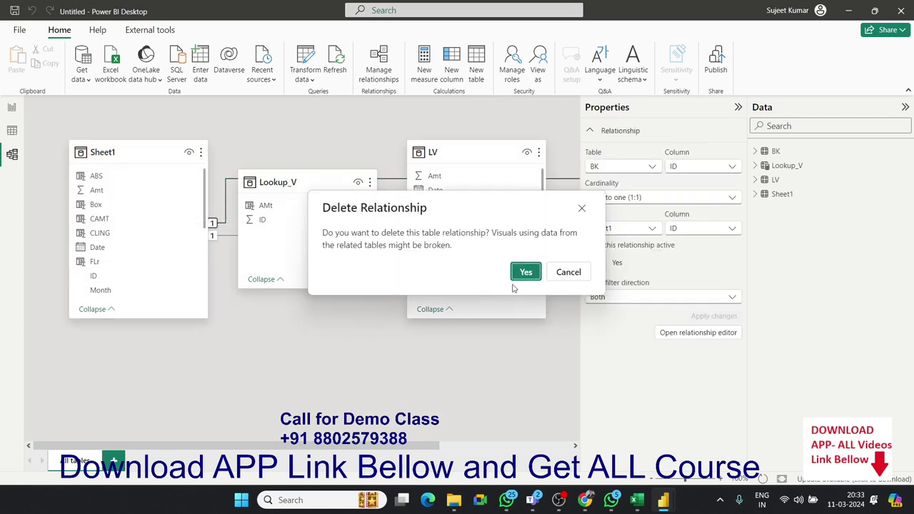
click(525, 273)
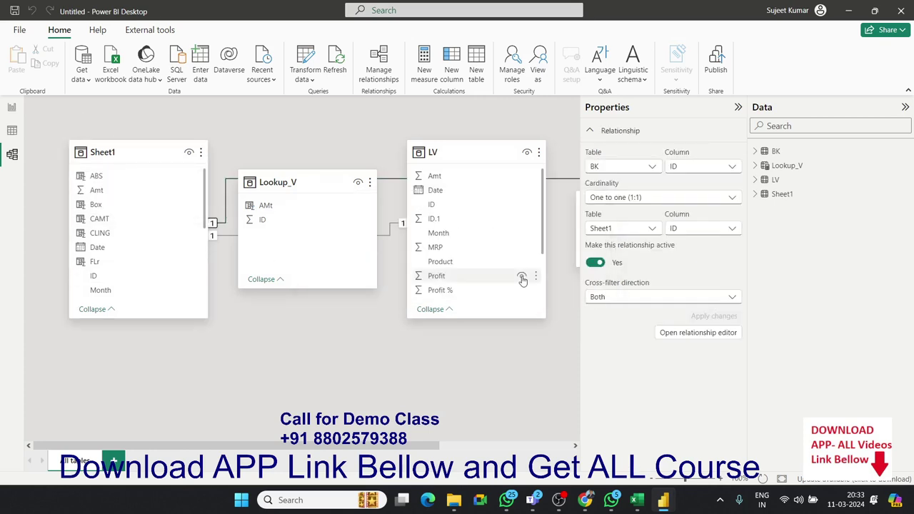
click(229, 237)
key(Delete)
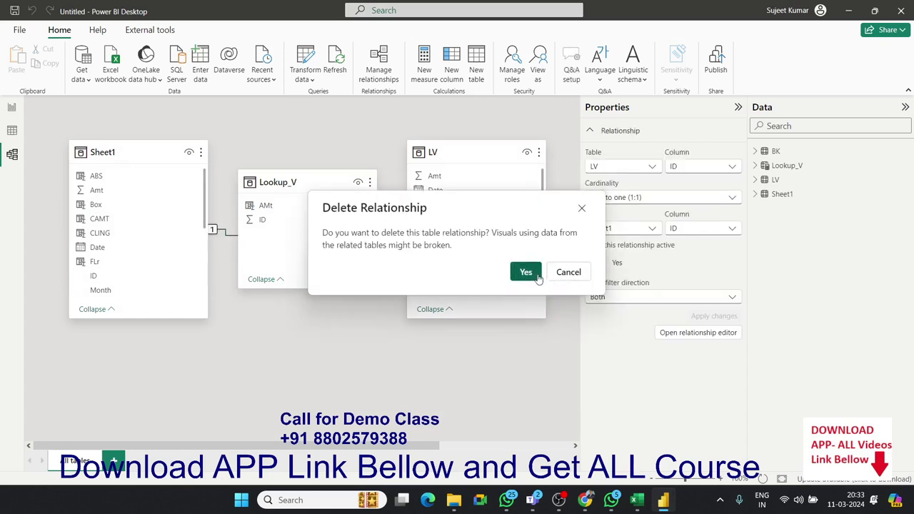
click(526, 272)
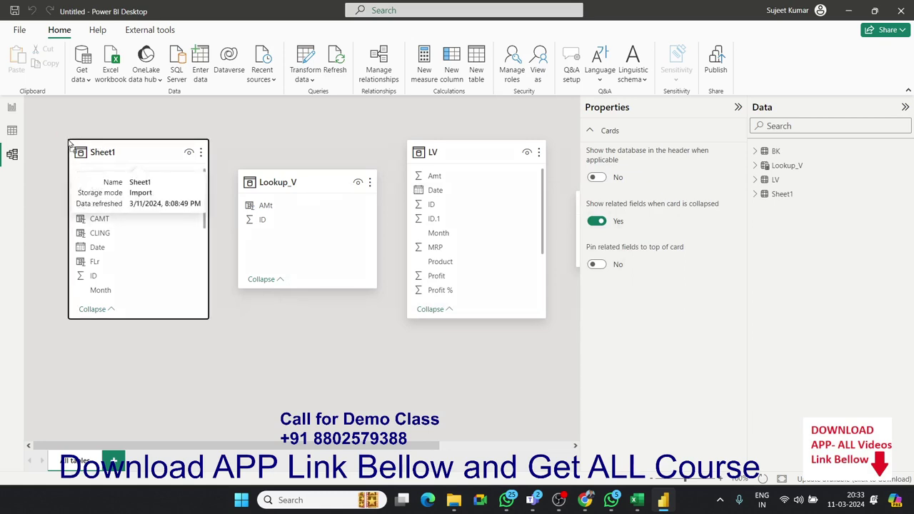
Step: Drag LV's ID field onto BK's ID field to create a one-to-one relationship
click(737, 107)
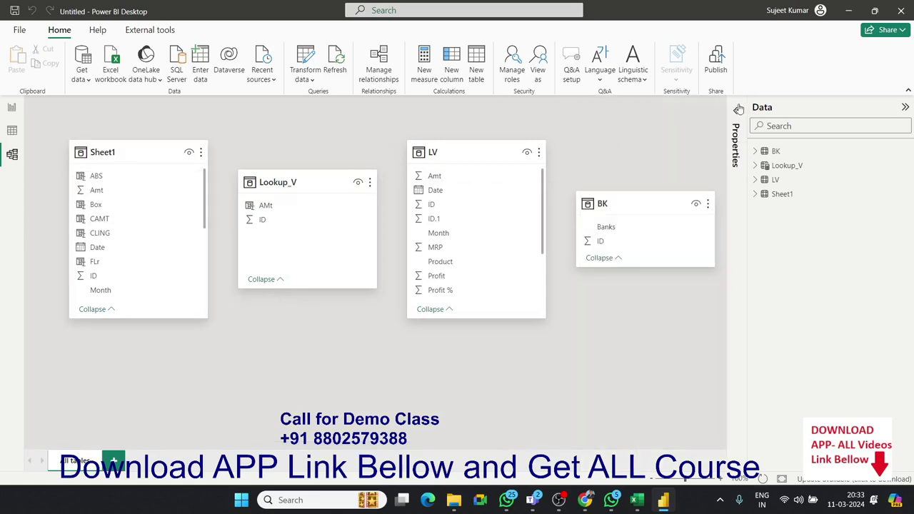
click(432, 153)
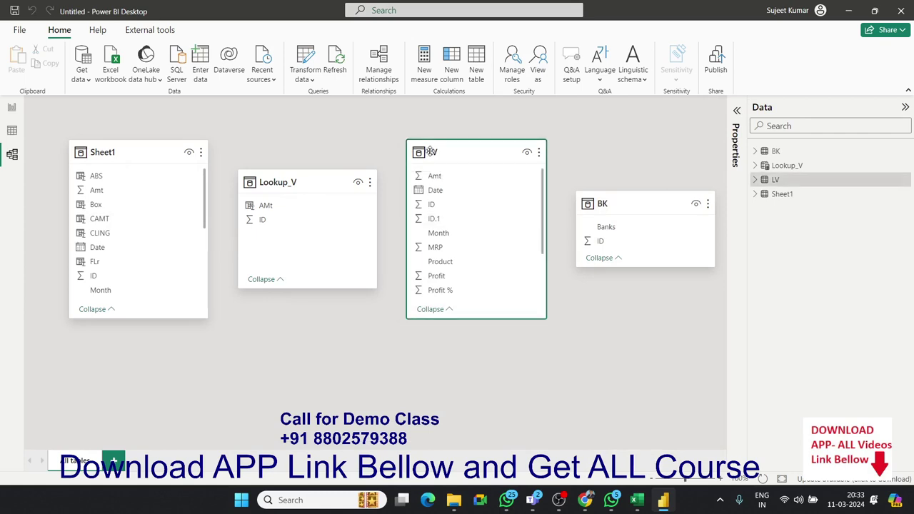
click(443, 204)
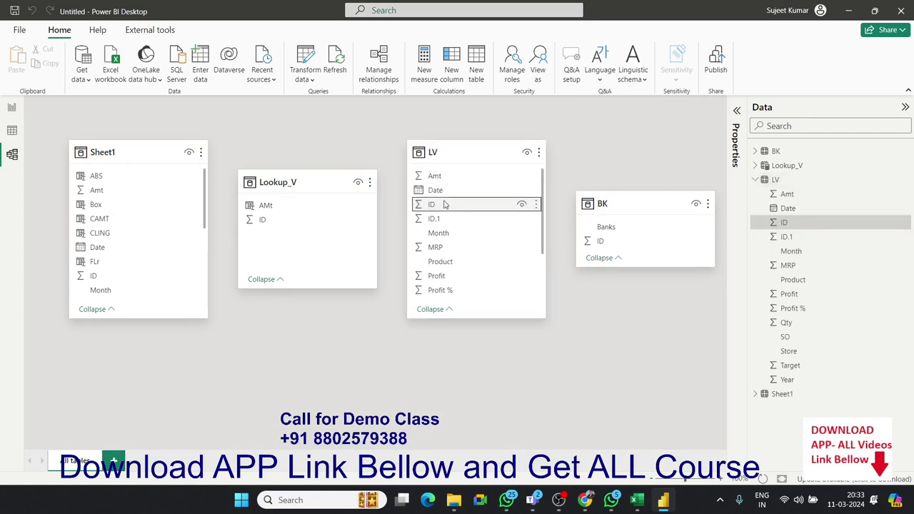
click(623, 247)
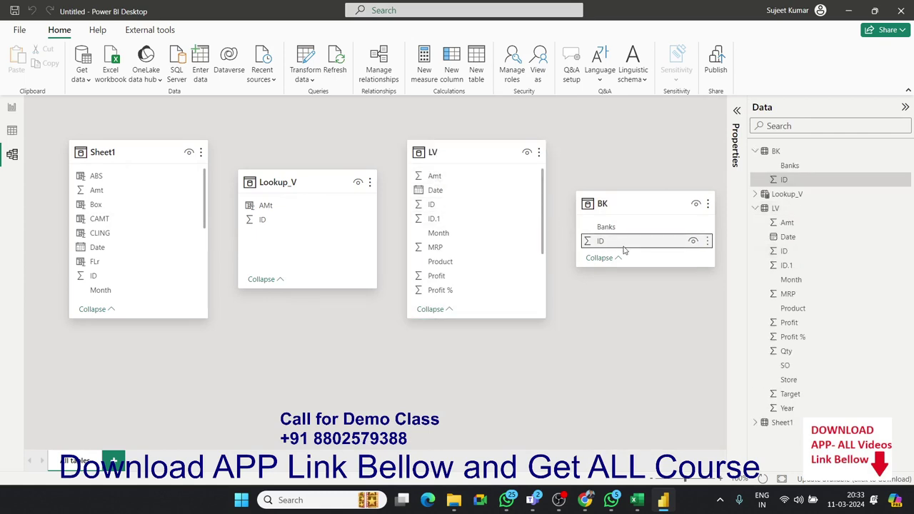
click(441, 206)
mouse_move(441, 205)
mouse_down()
mouse_move(544, 253)
mouse_move(602, 245)
mouse_up()
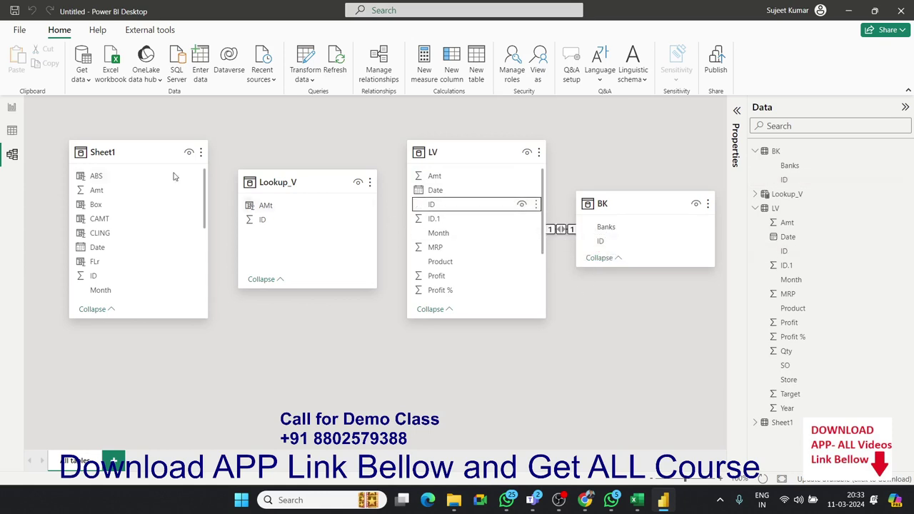
Step: In Table view, check LV's Amt column, then show BK's ID and Banks rows
click(11, 130)
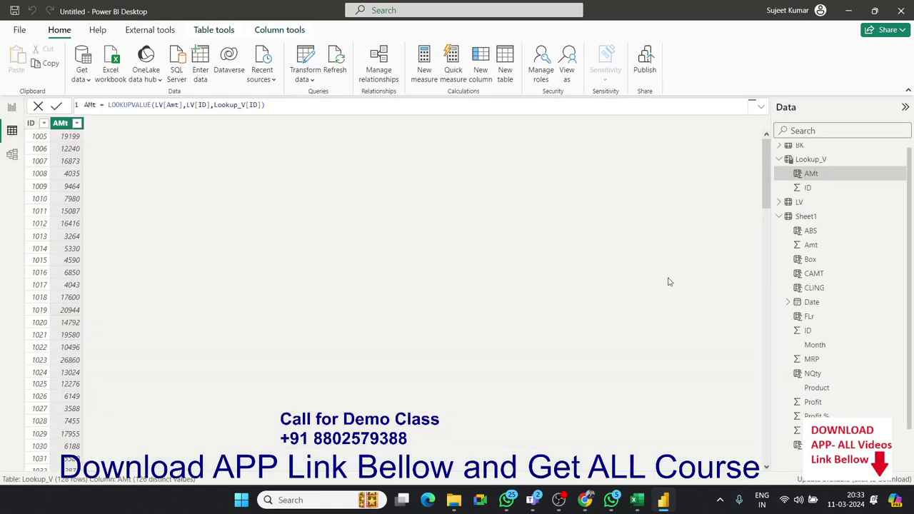
click(791, 147)
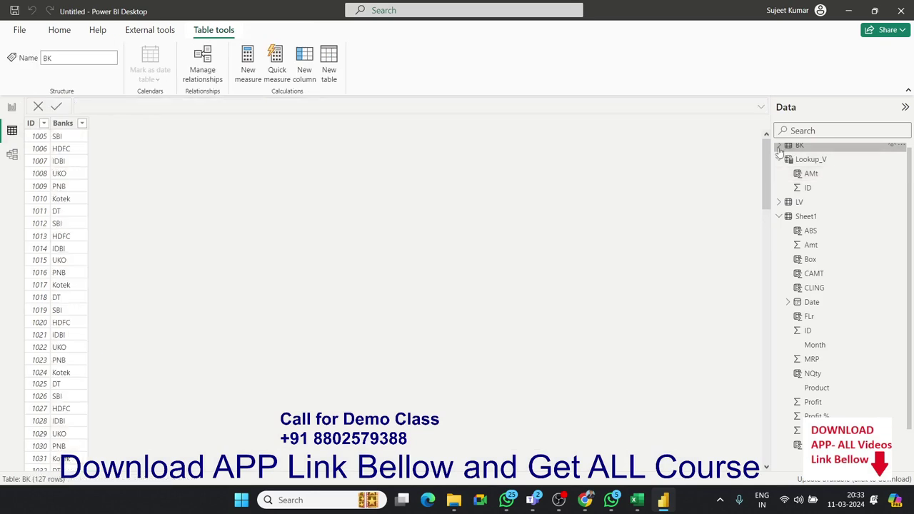
click(779, 216)
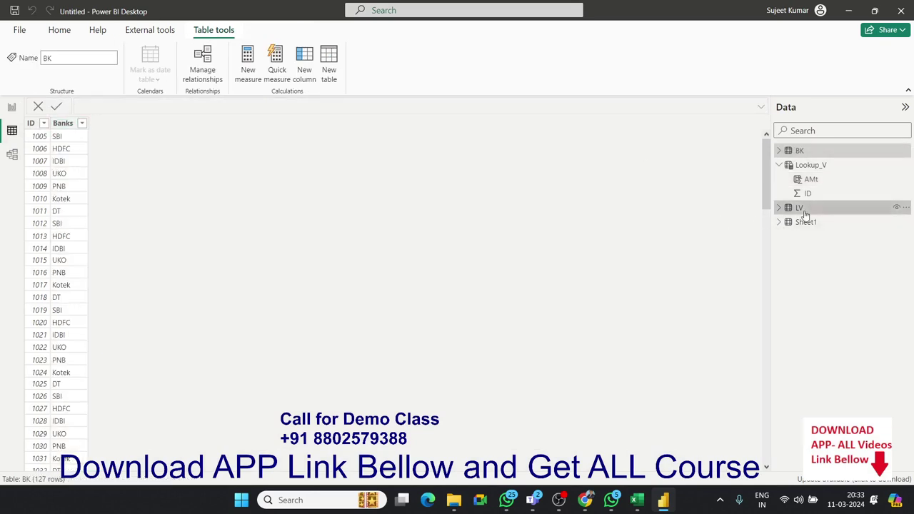
click(799, 209)
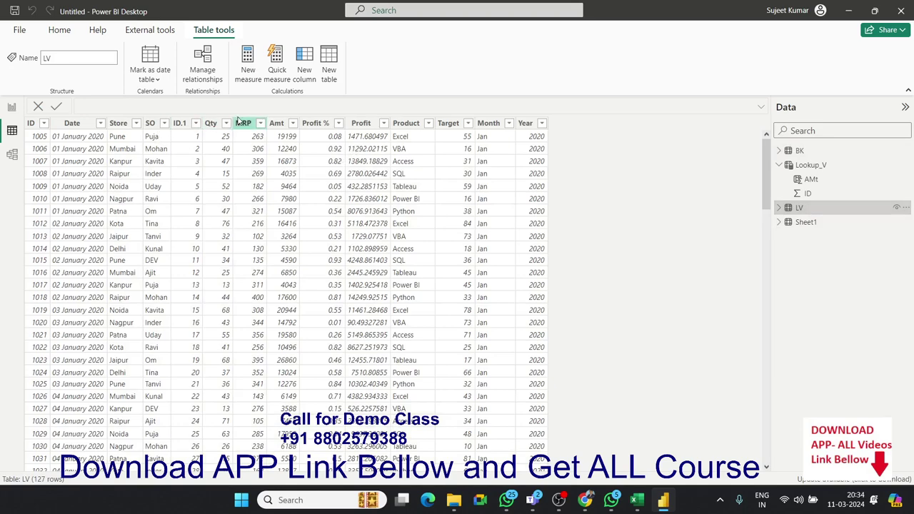
click(276, 125)
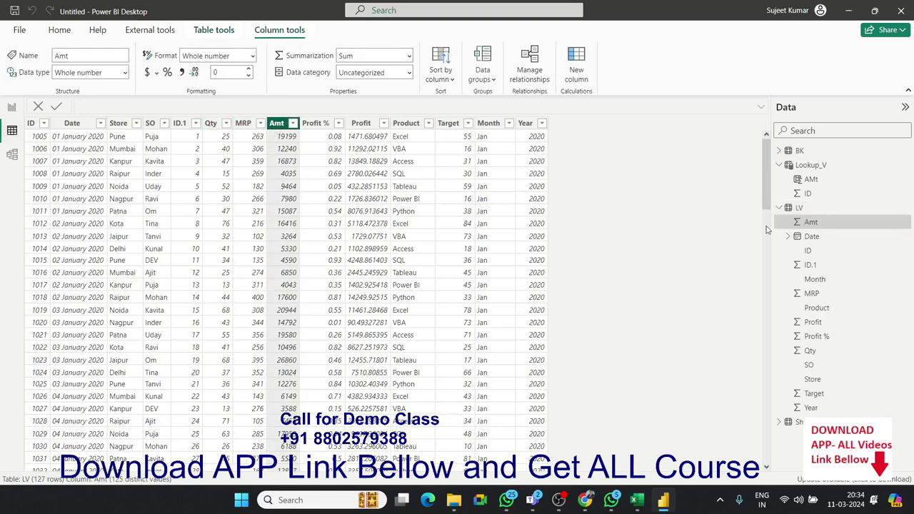
click(798, 152)
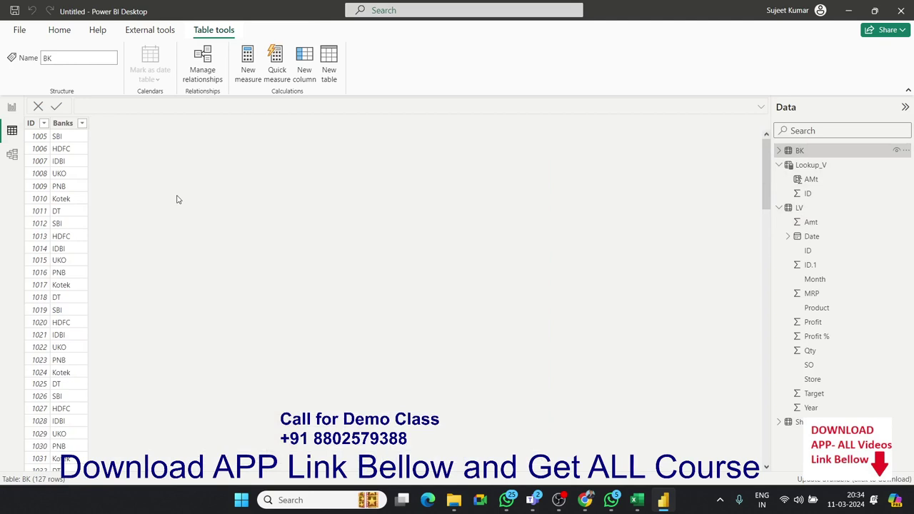
click(31, 124)
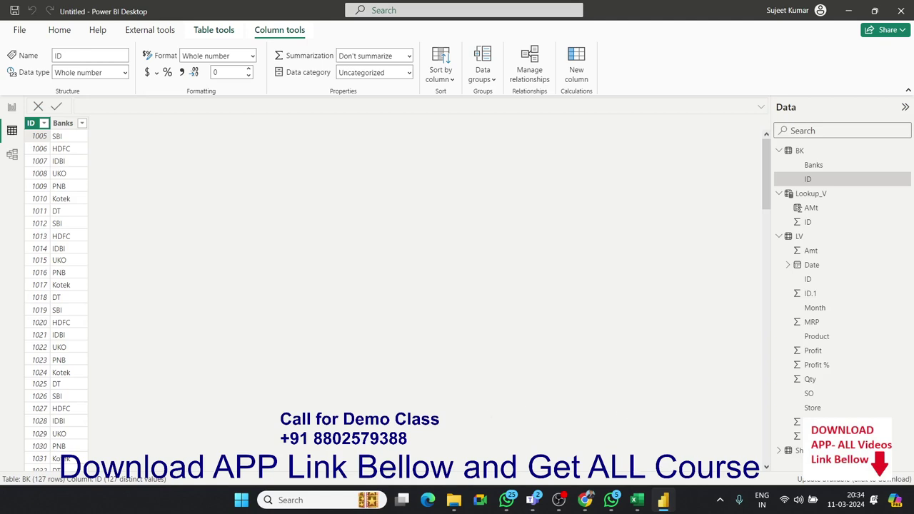
Step: Create the BK calculated column Amt = RELATED(LV[Amt])
click(577, 72)
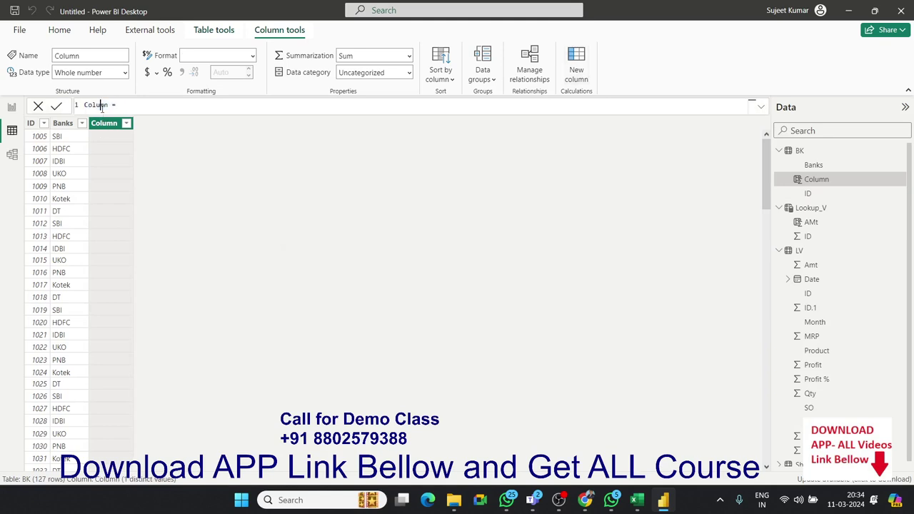
double_click(101, 105)
text(Amt =)
text(re)
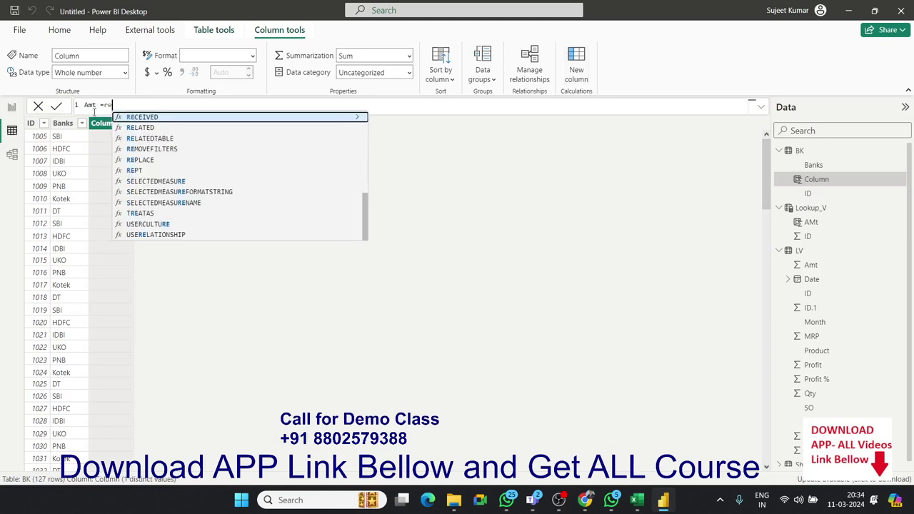
key(Down)
key(Tab)
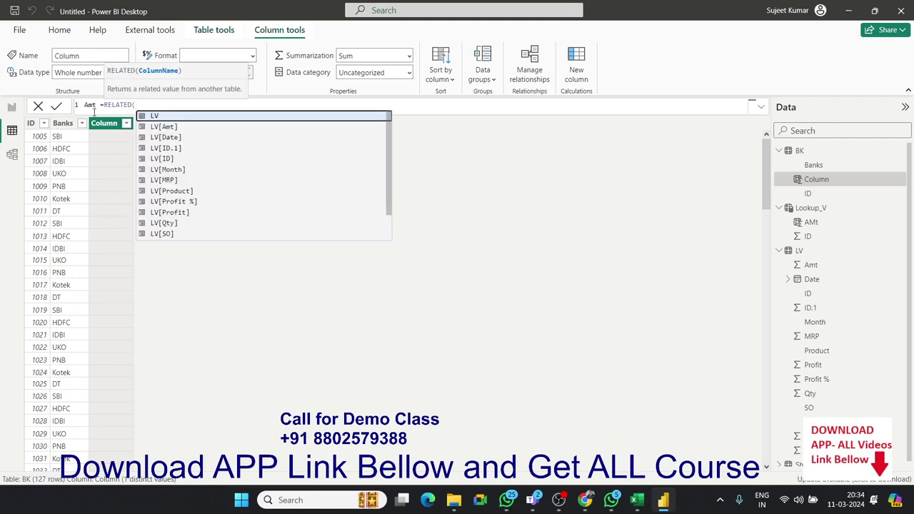
key(Down)
key(Down)
key(Down)
key(Down)
key(Down)
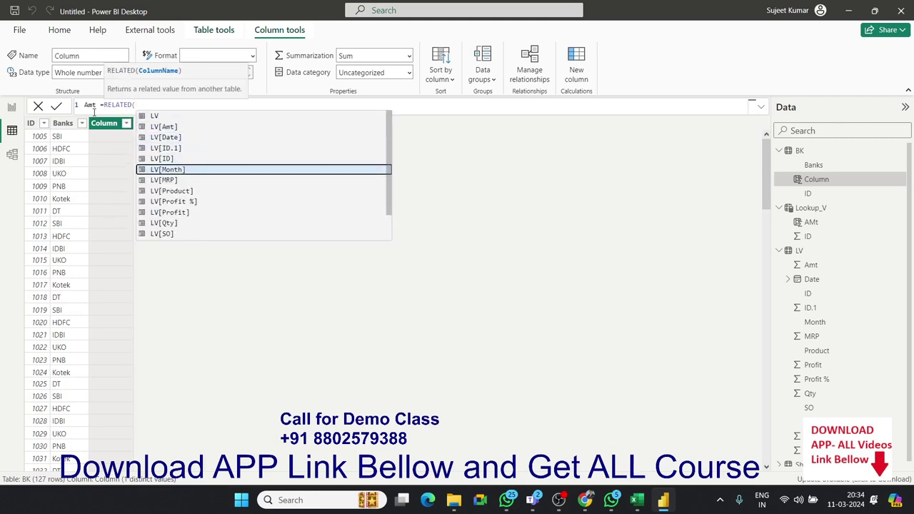
key(Down)
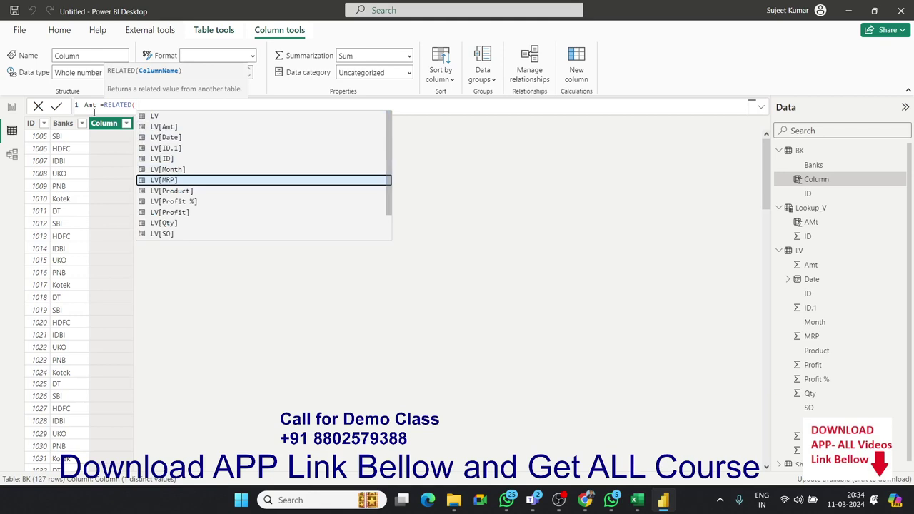
key(Up)
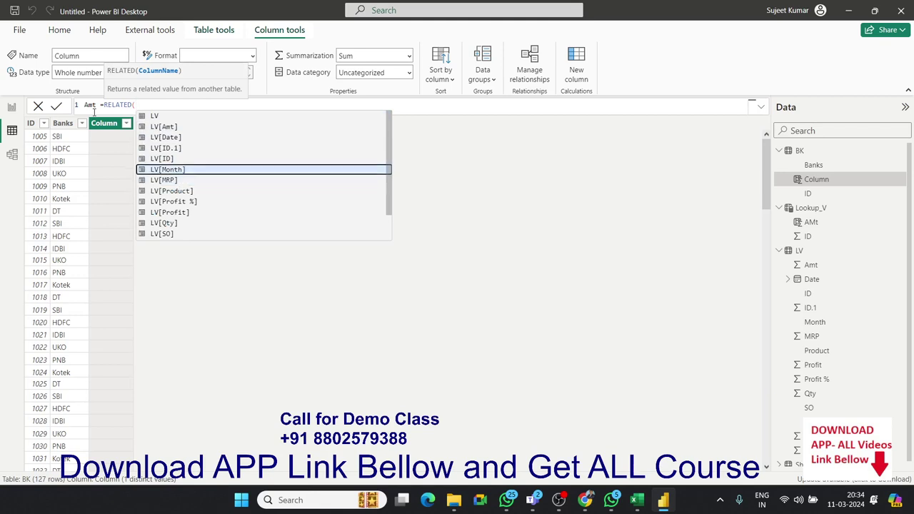
key(Up)
key(Up)
key(Up)
key(Up)
key(Tab)
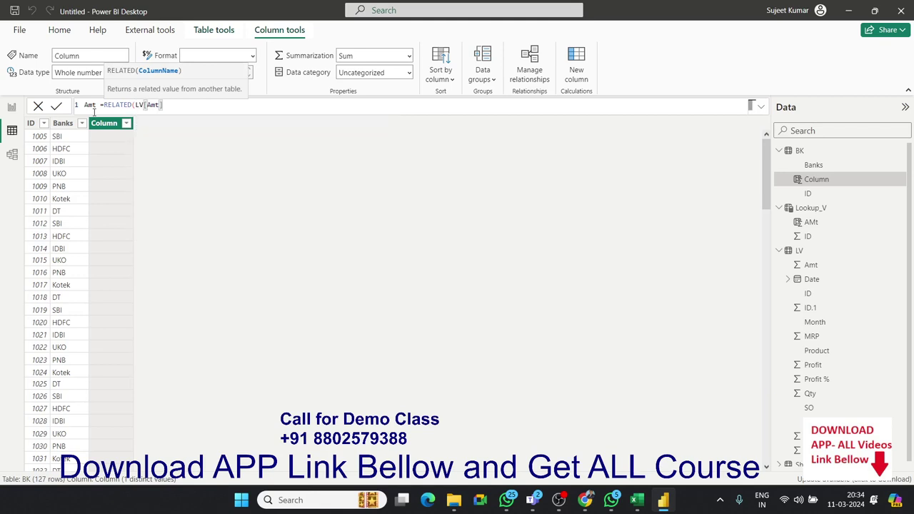
text())
key(Return)
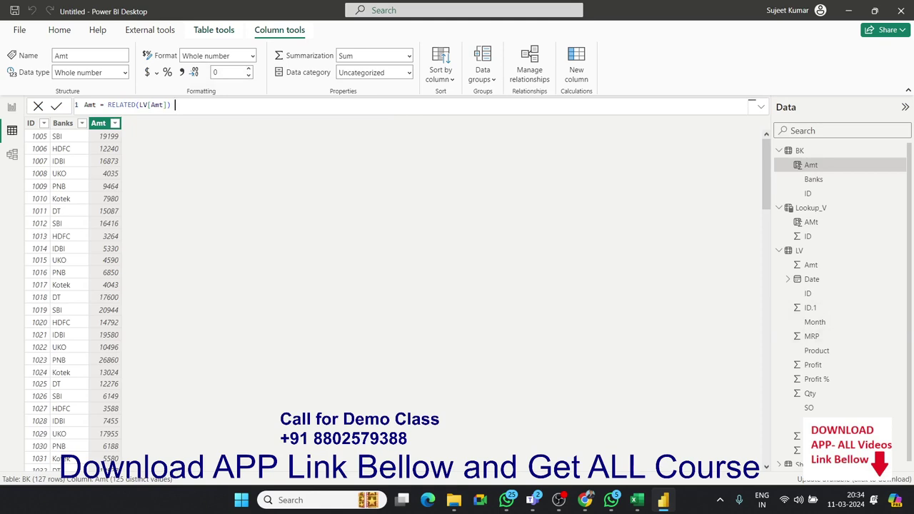
click(532, 500)
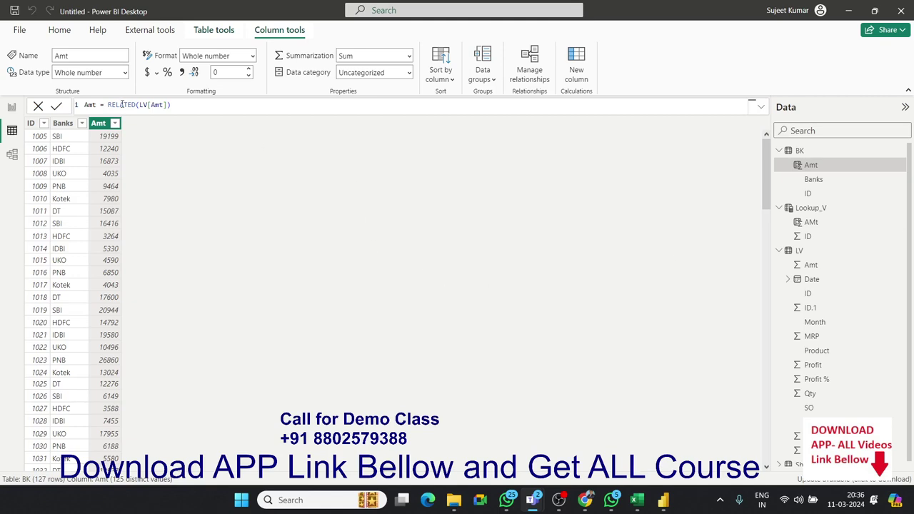
click(106, 146)
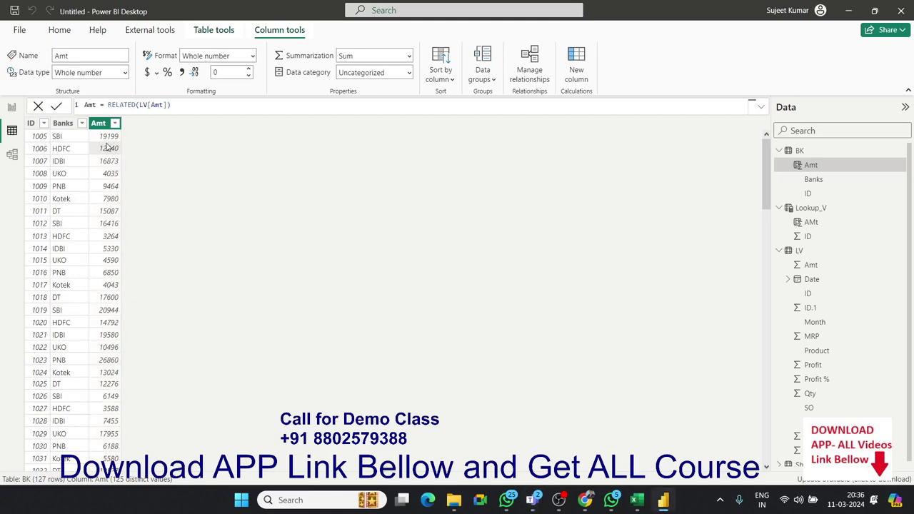